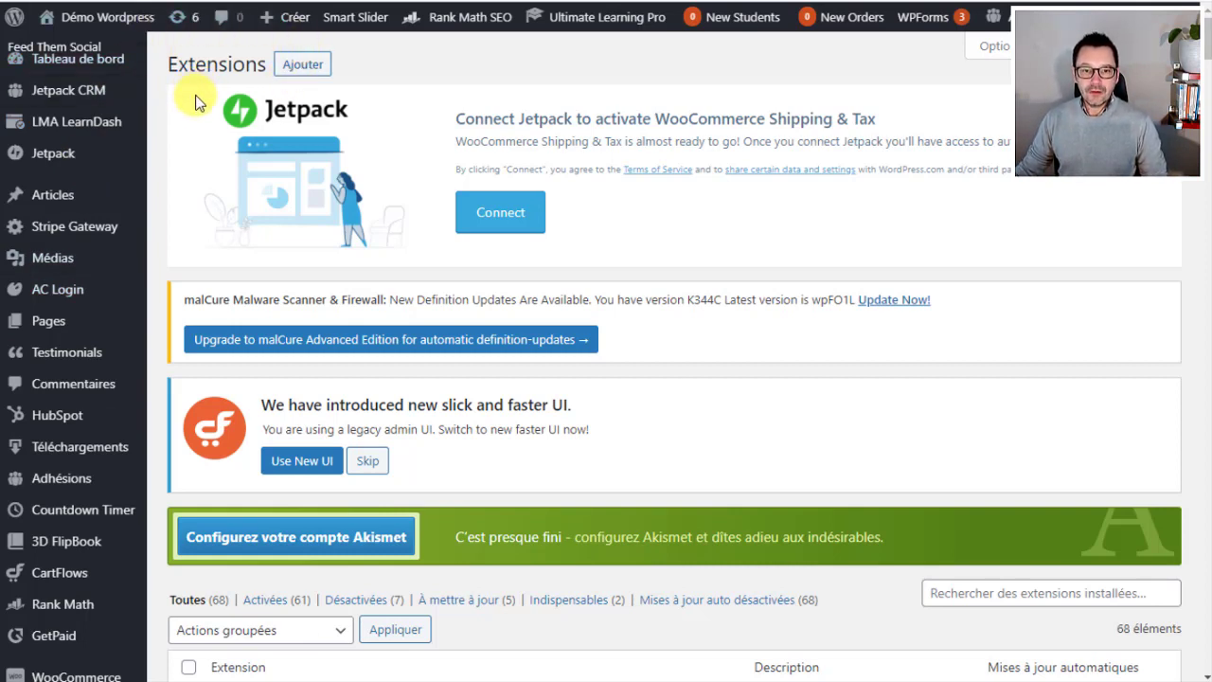
Search the plugin directory for "polylang", then install and activate the Polylang plugin by WP SYNTEX.
click(322, 68)
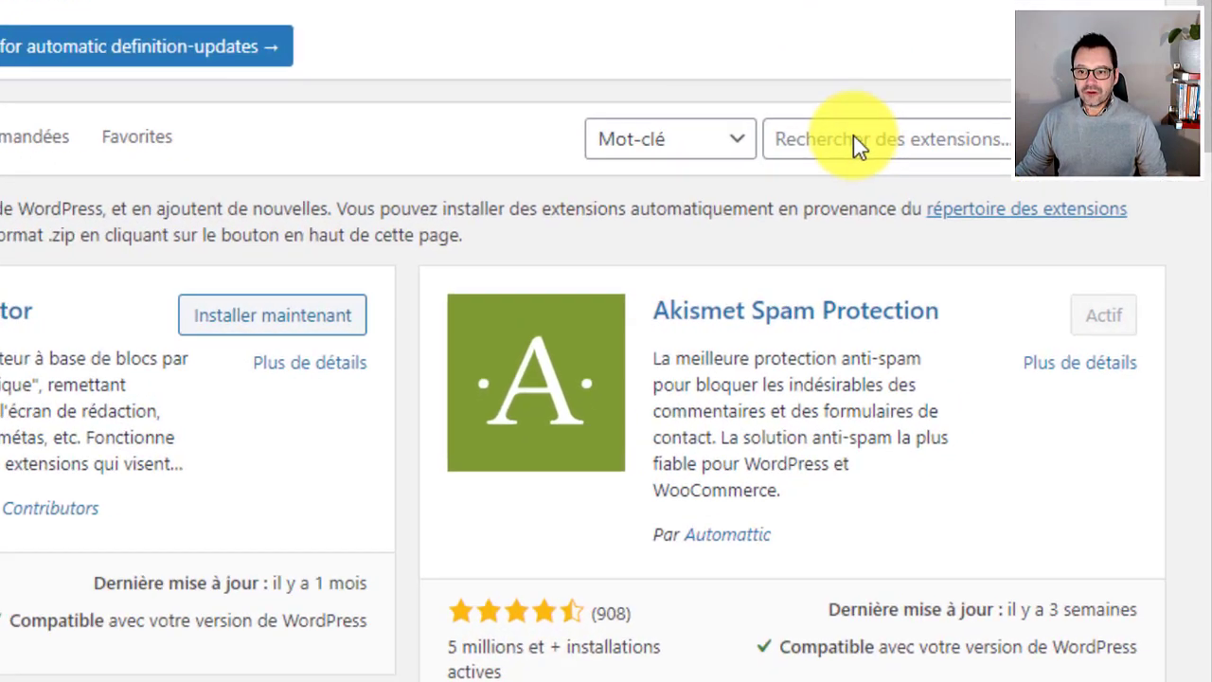
click(854, 140)
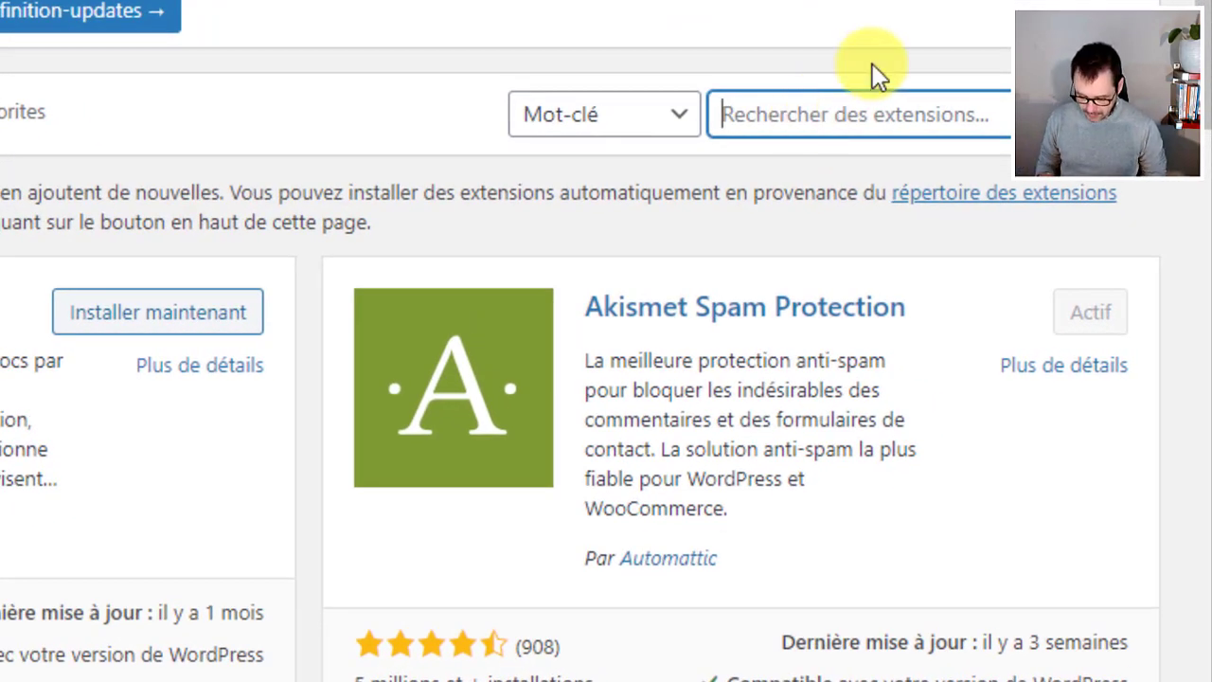
text(polylang)
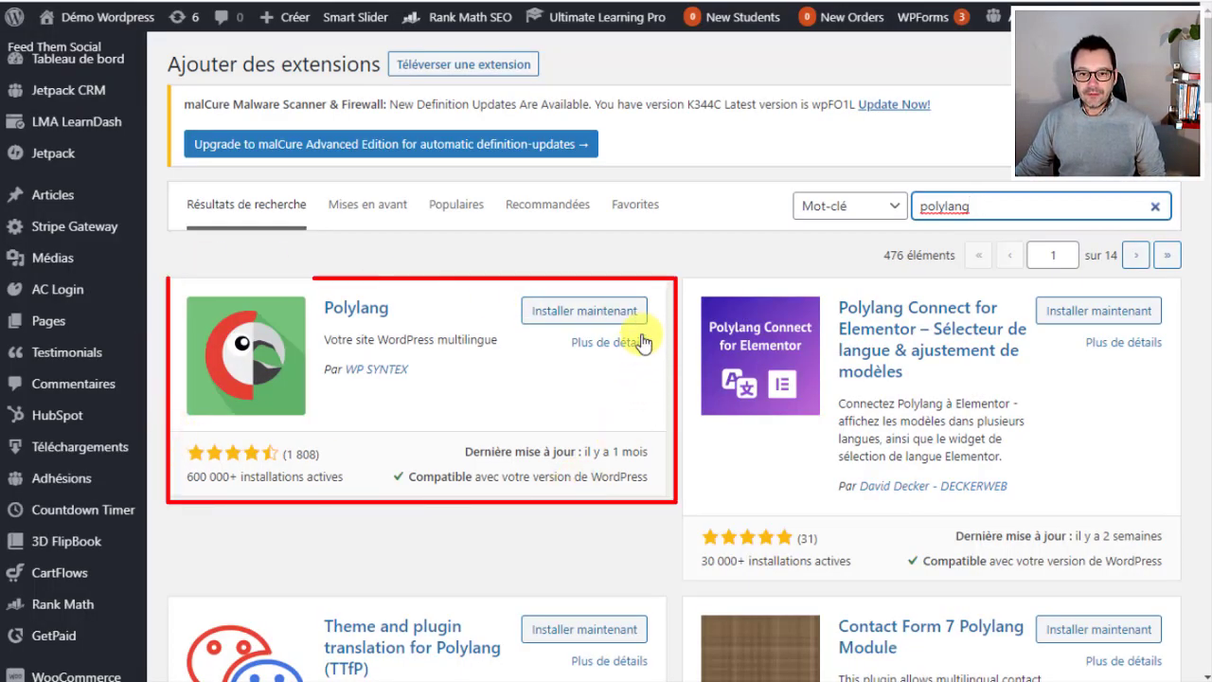
click(598, 320)
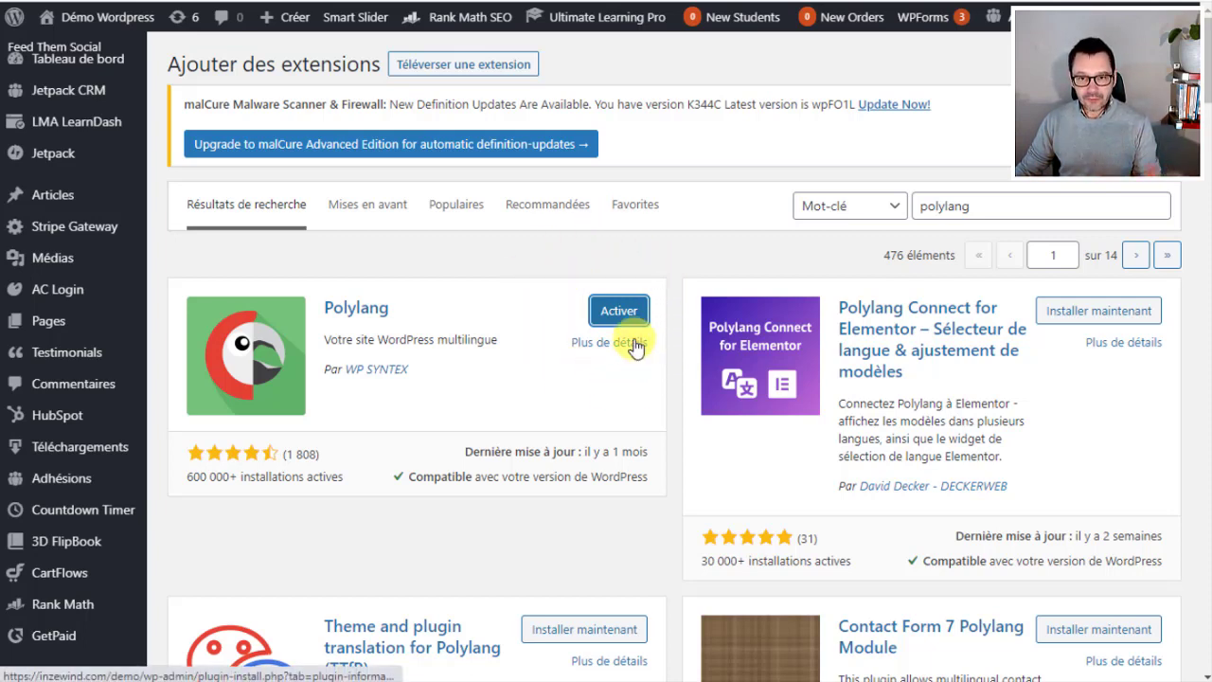
click(622, 313)
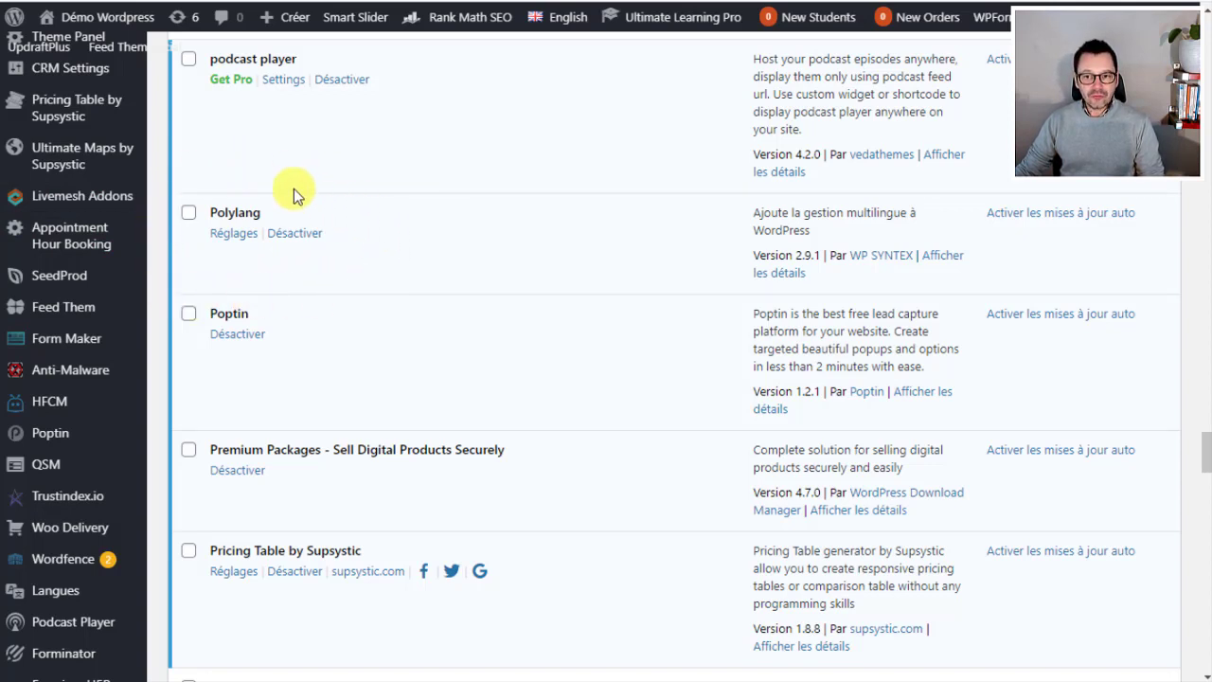
Open the Polylang plugin's settings and look over the form for adding a language and the list of defined languages.
click(243, 237)
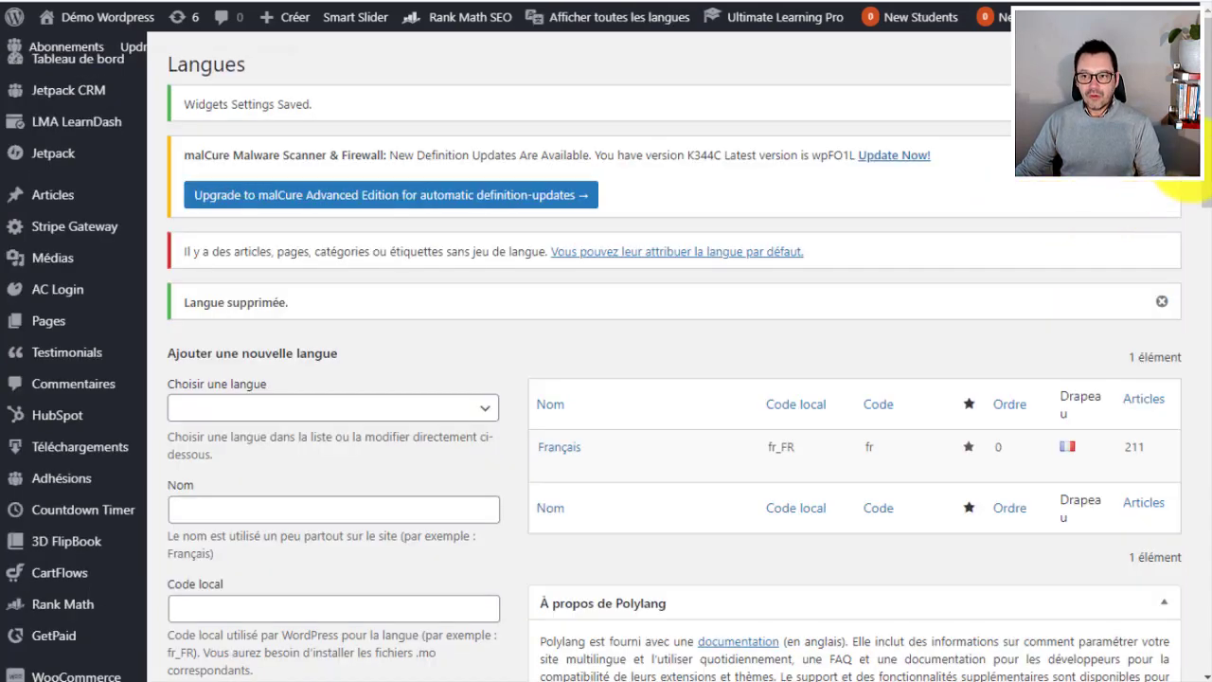
scroll(1207, 190, down, 2)
scroll(1206, 189, down, 1)
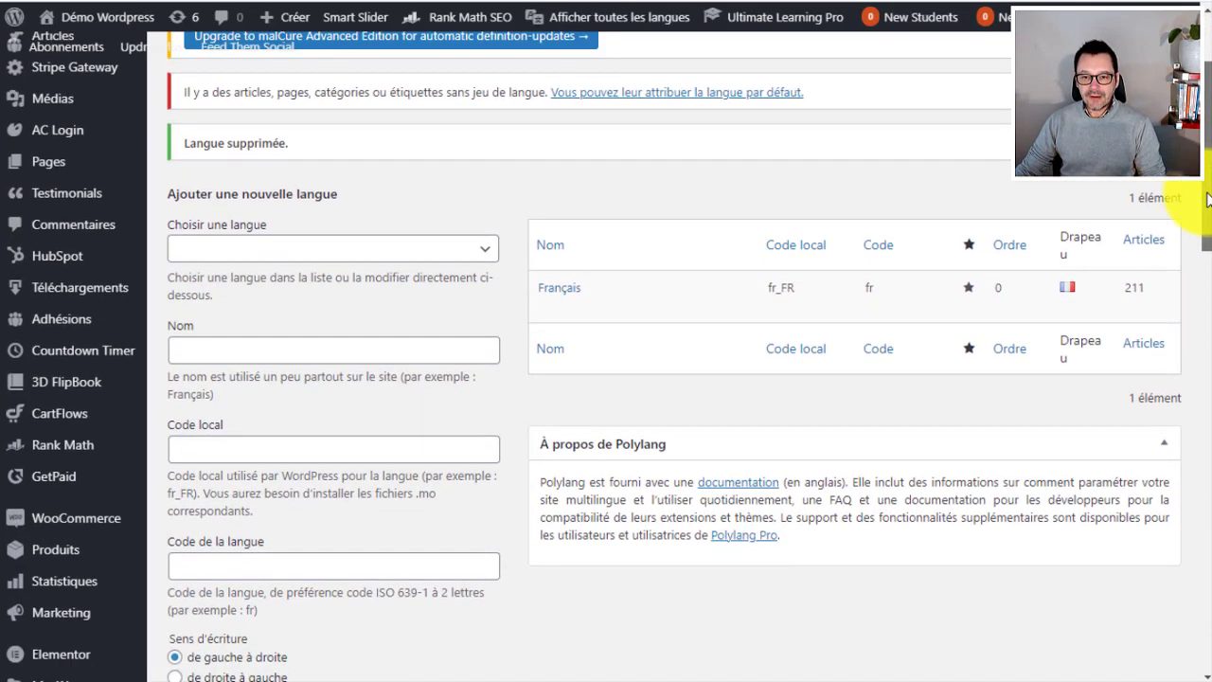
scroll(1207, 189, up, 2)
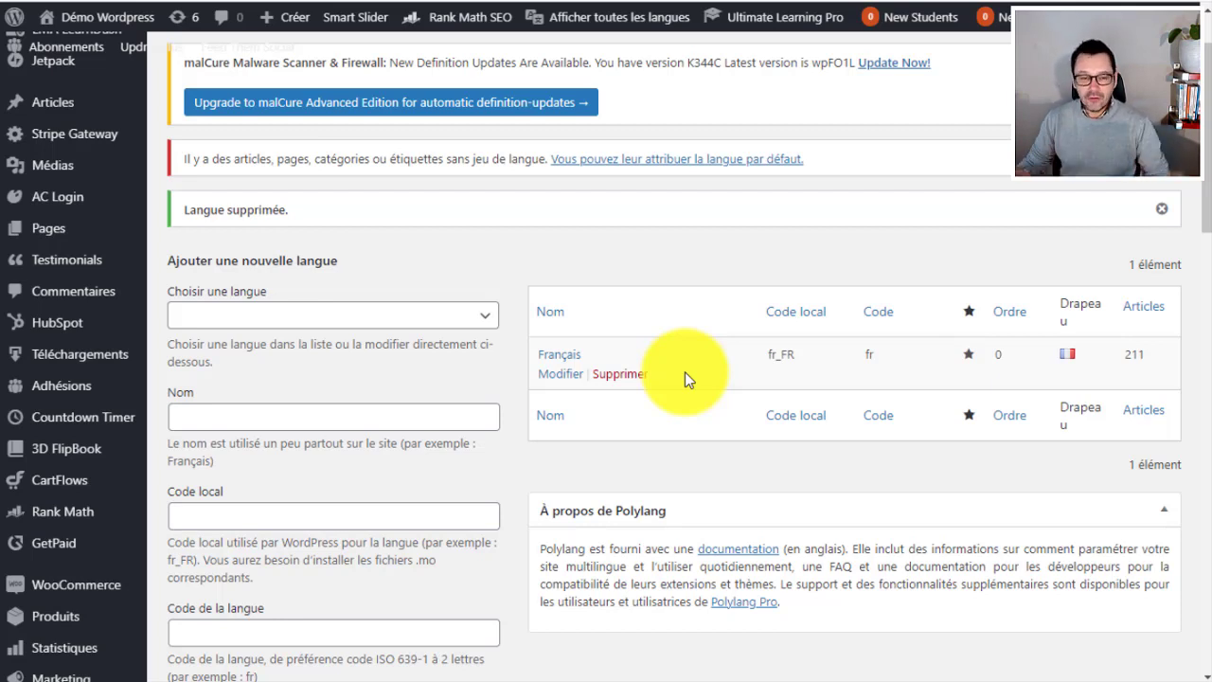
Add English - en_GB as a new site language, with code en, left-to-right writing, the Royaume Uni flag and order 0.
click(487, 323)
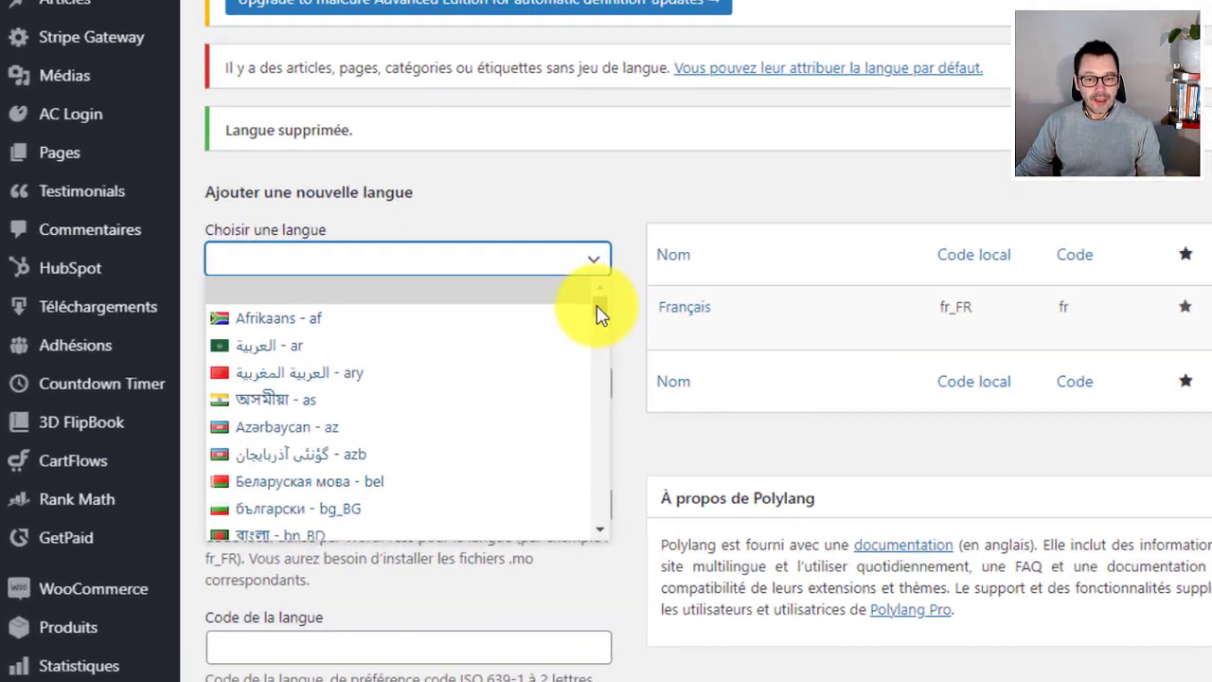
drag(596, 314, 597, 348)
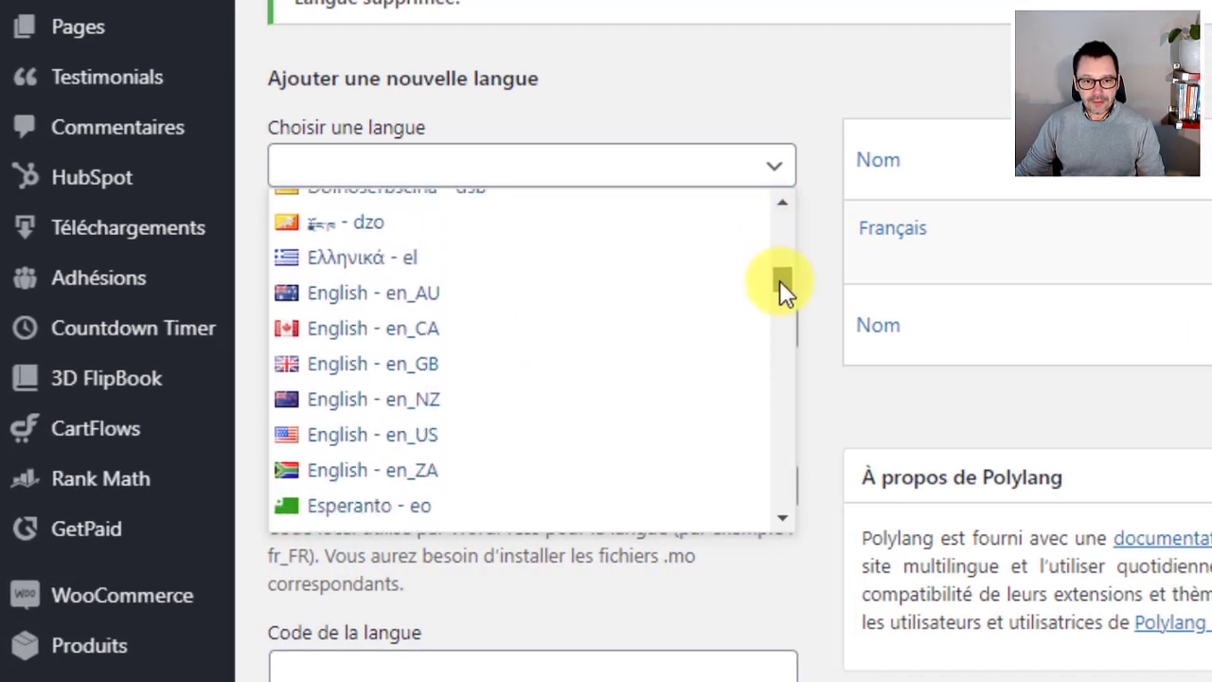
drag(779, 280, 788, 281)
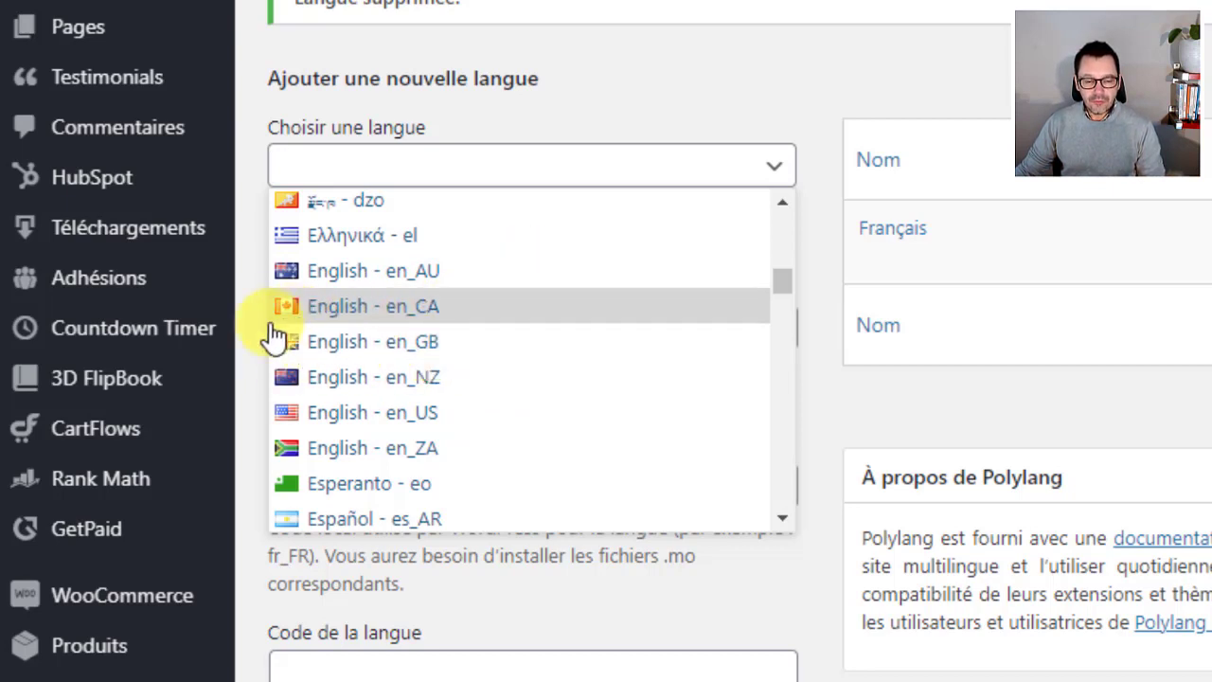
click(355, 349)
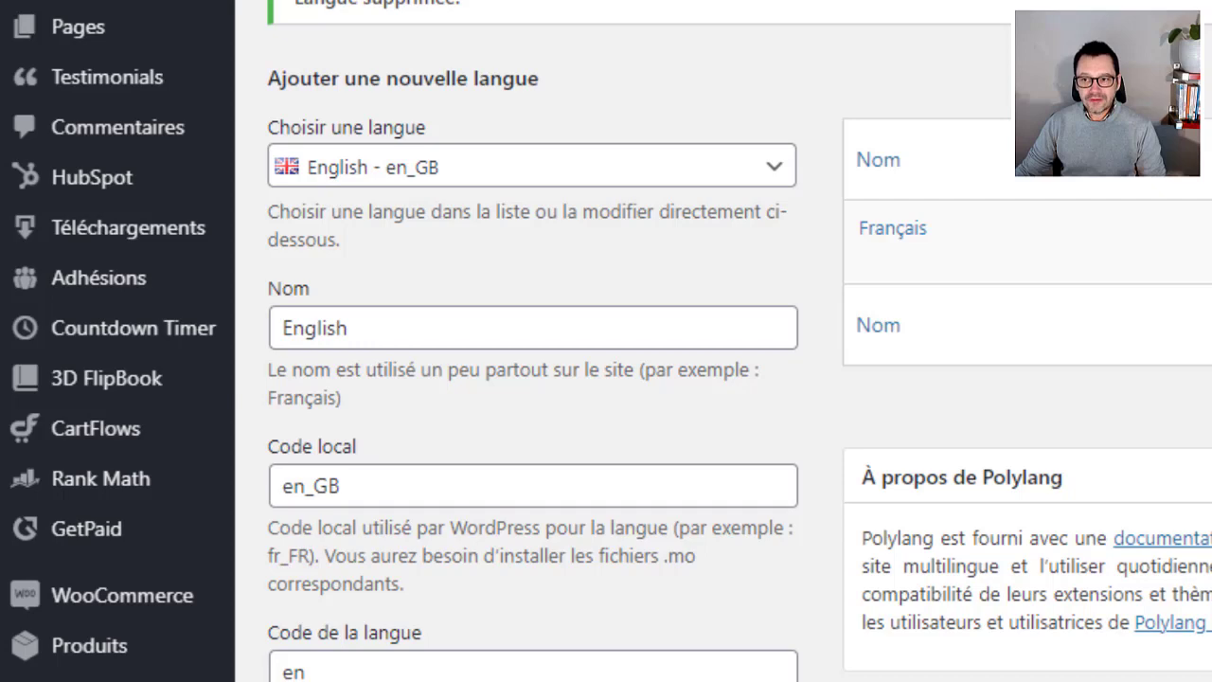
scroll(607, 341, down, 3)
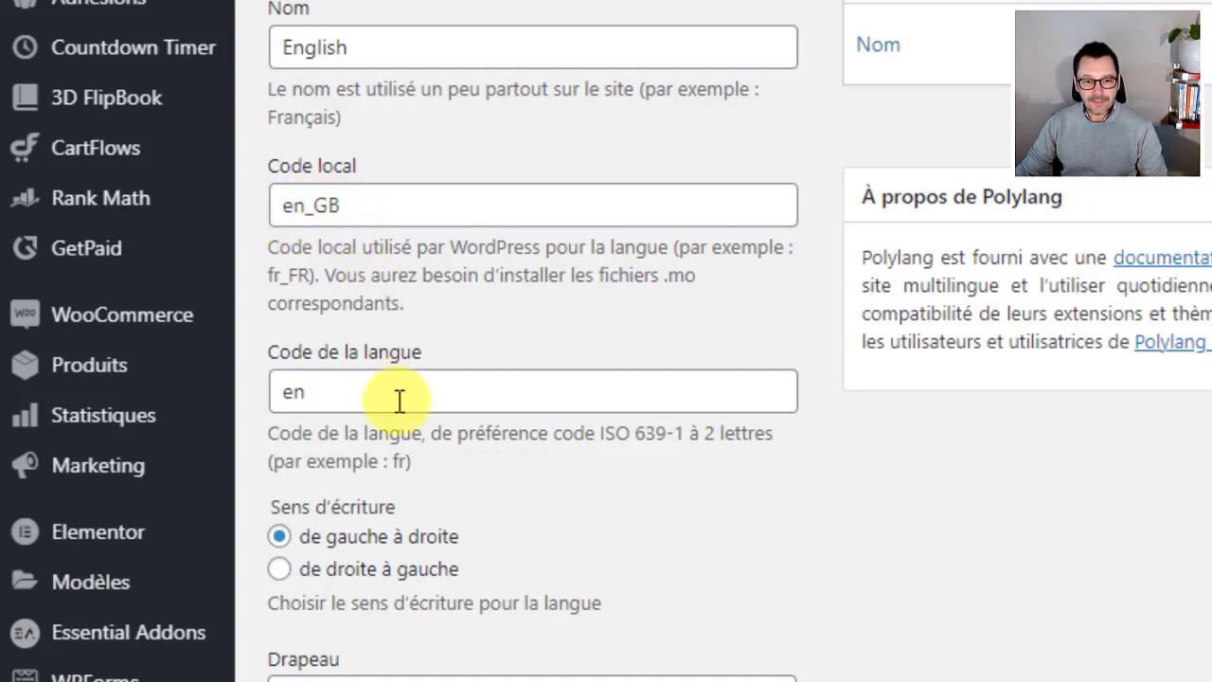
scroll(398, 401, down, 3)
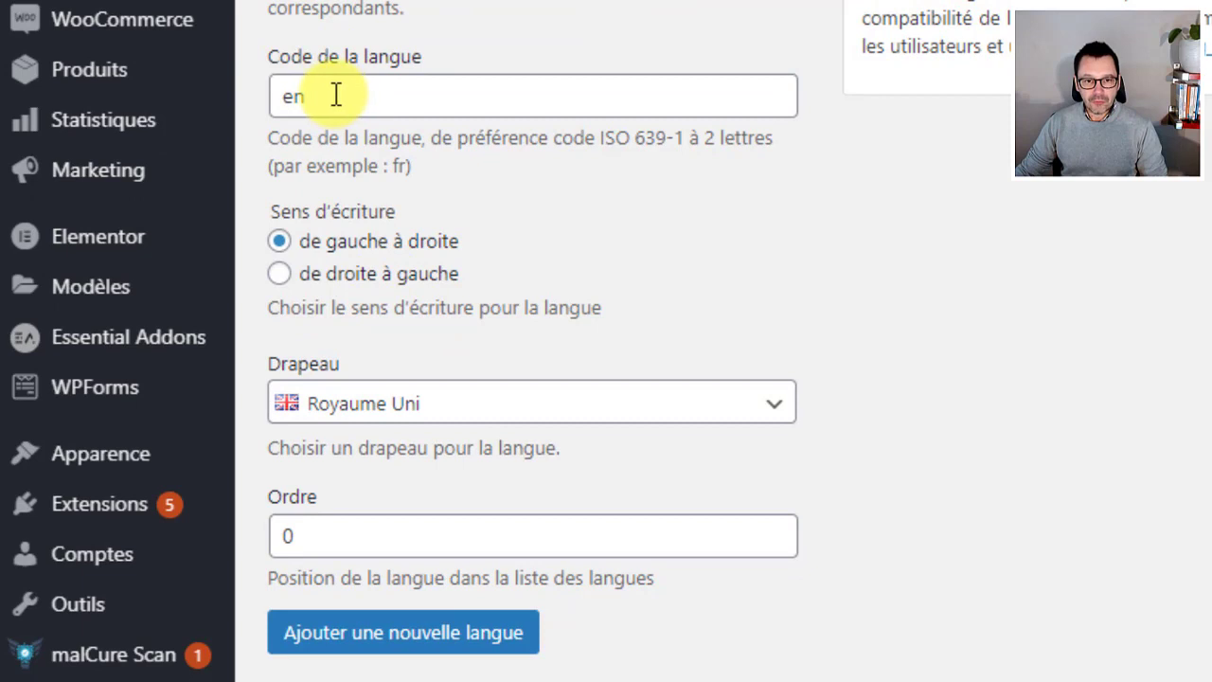
scroll(341, 133, down, 2)
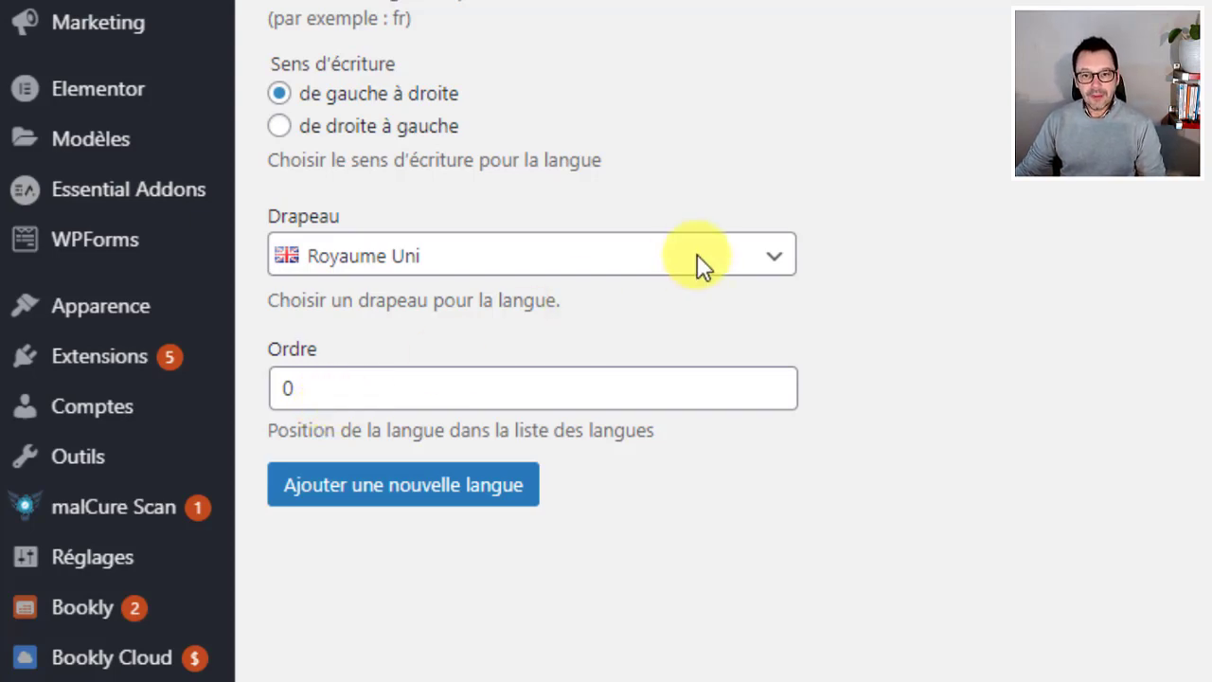
scroll(847, 256, up, 5)
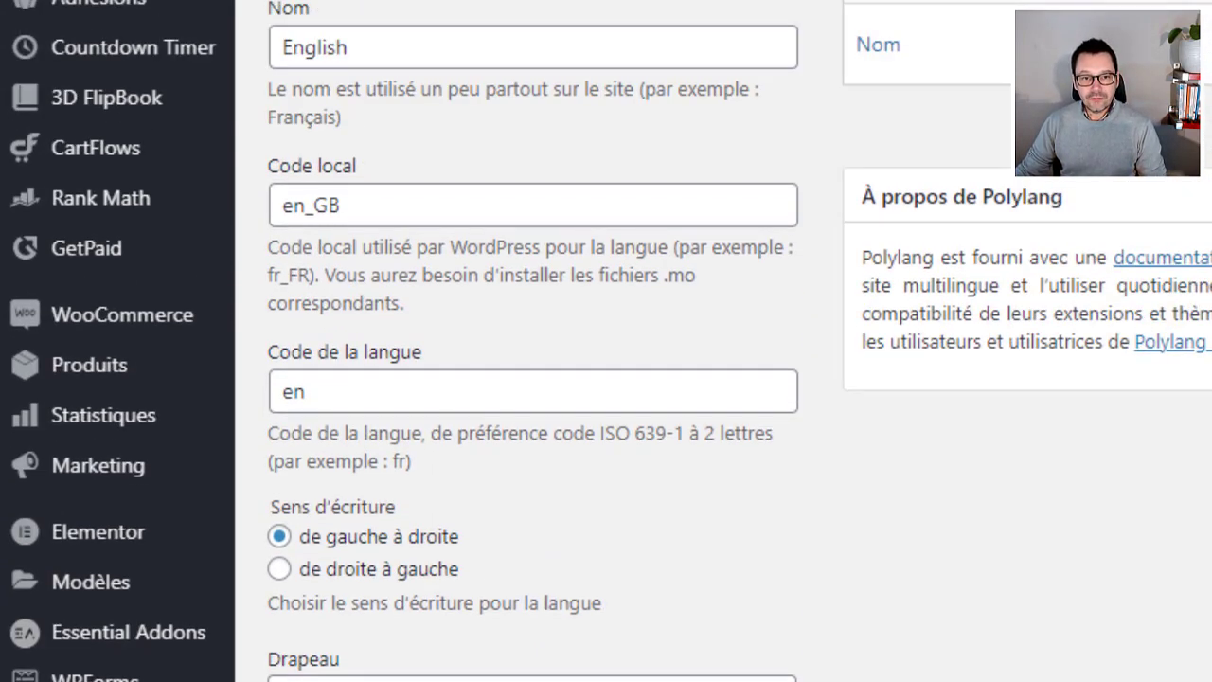
scroll(571, 288, down, 6)
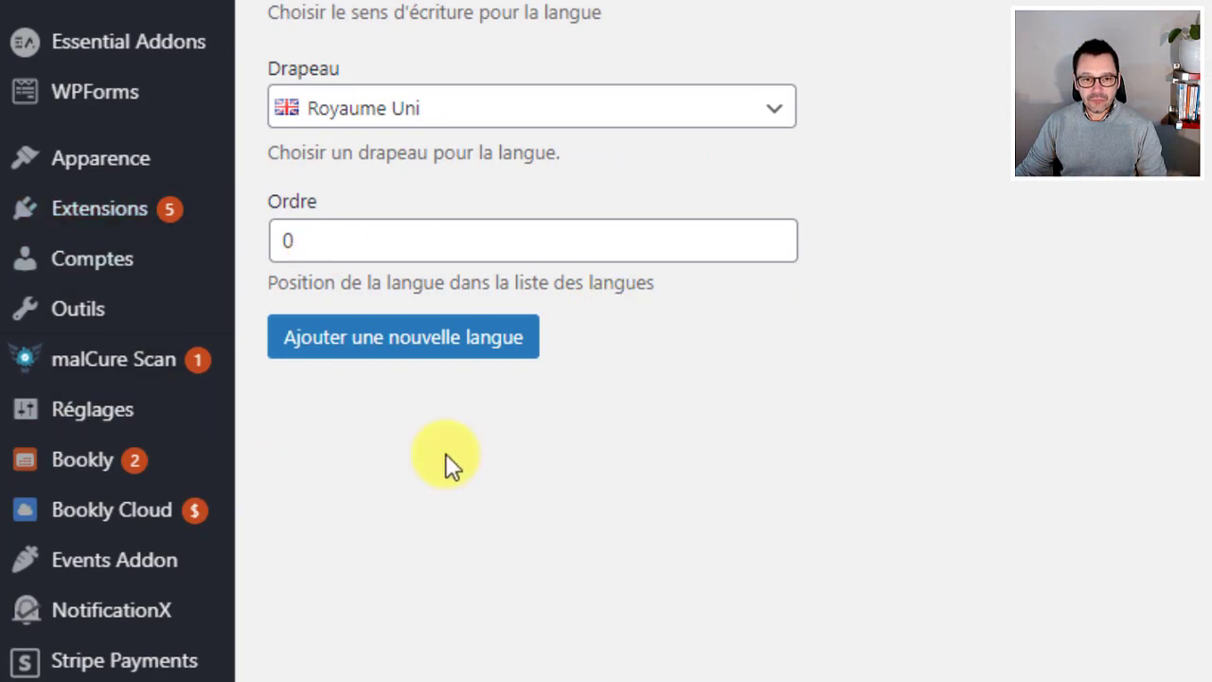
click(451, 361)
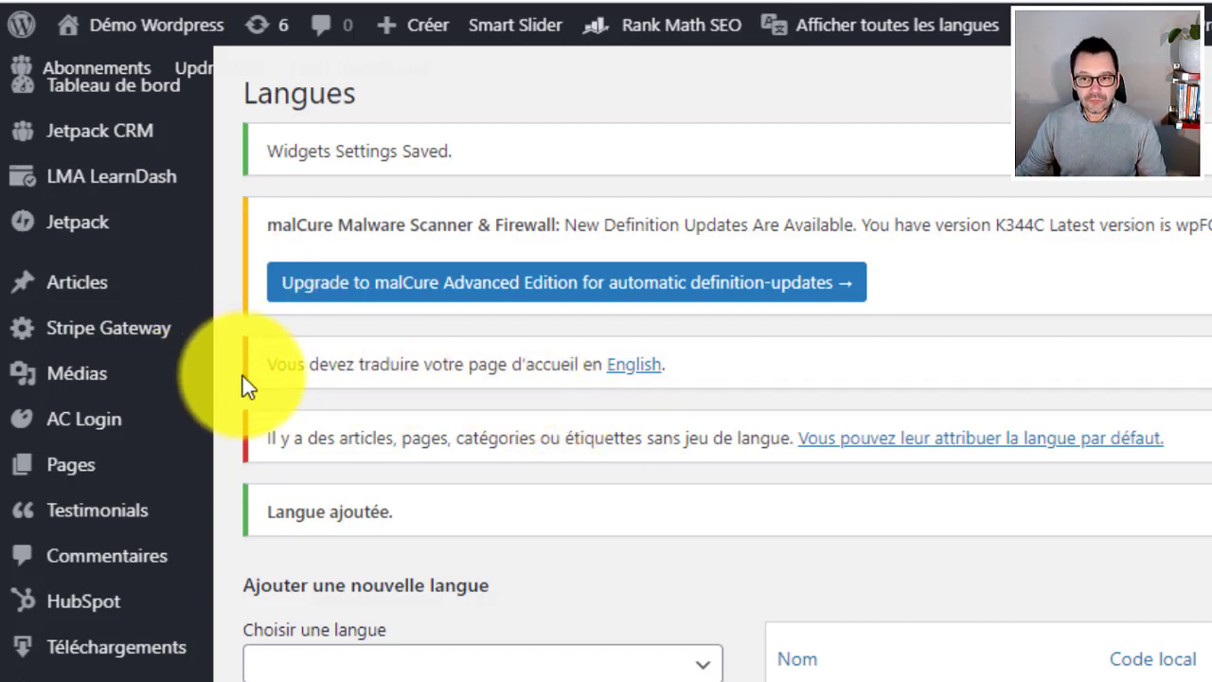
Assign the default language to all articles, pages, categories and tags that have no language set.
scroll(865, 557, down, 2)
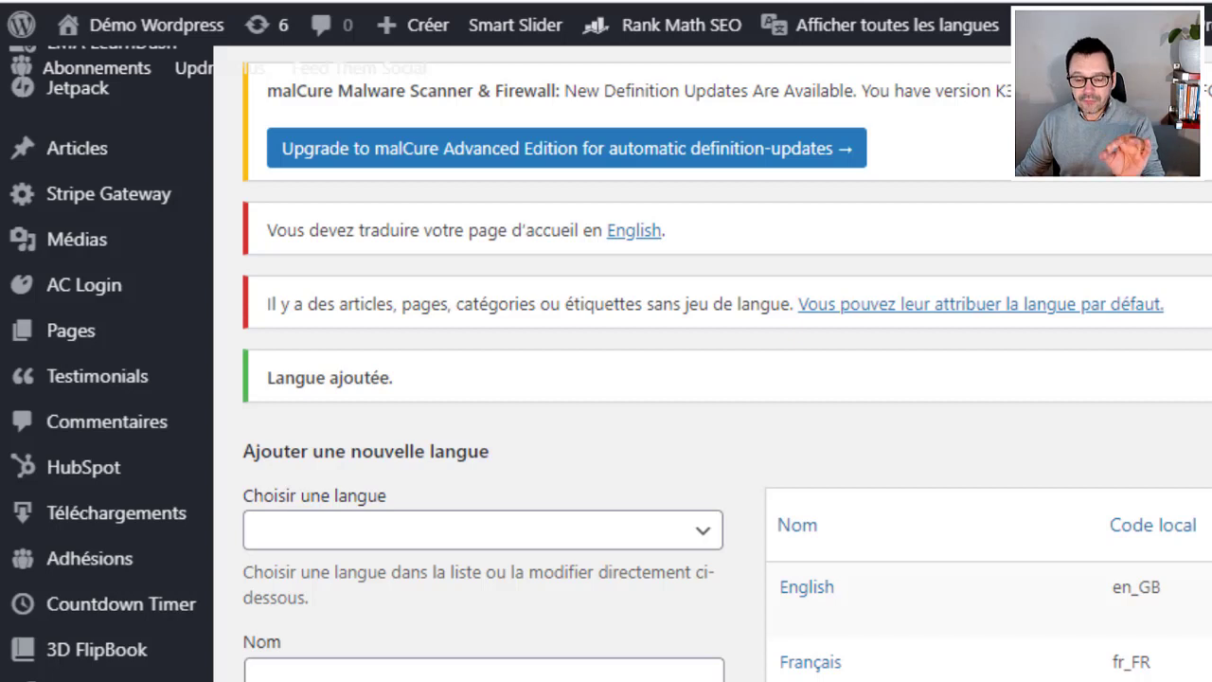
scroll(682, 474, up, 2)
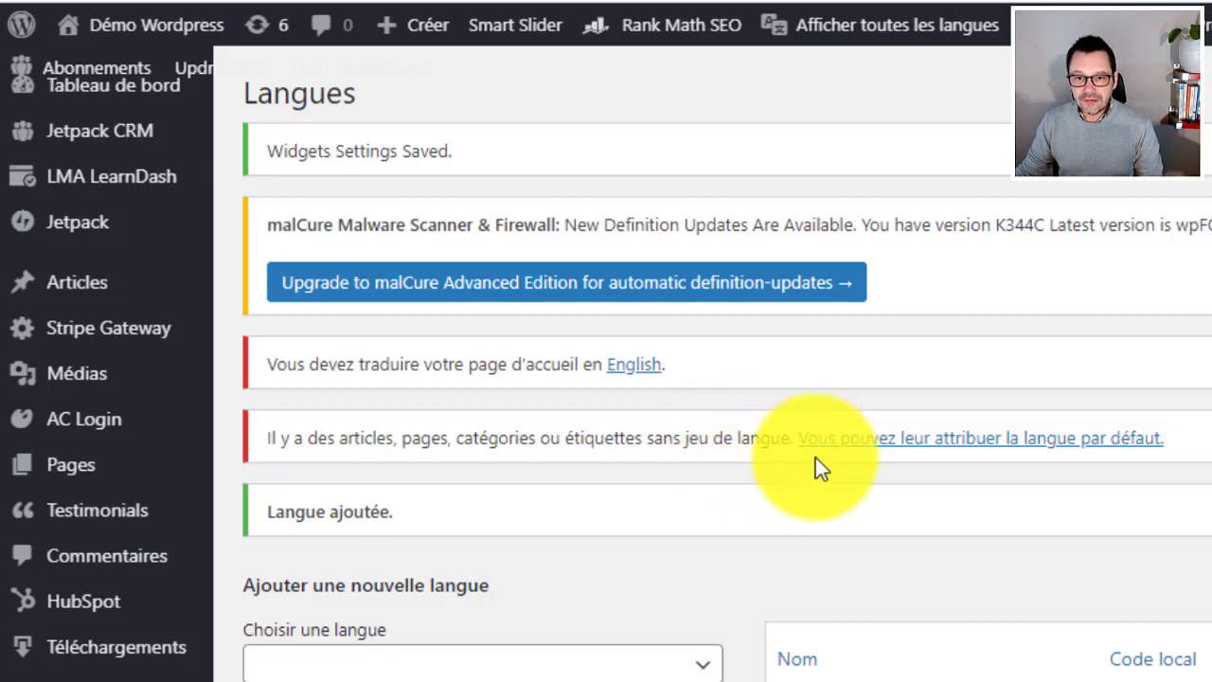
click(978, 438)
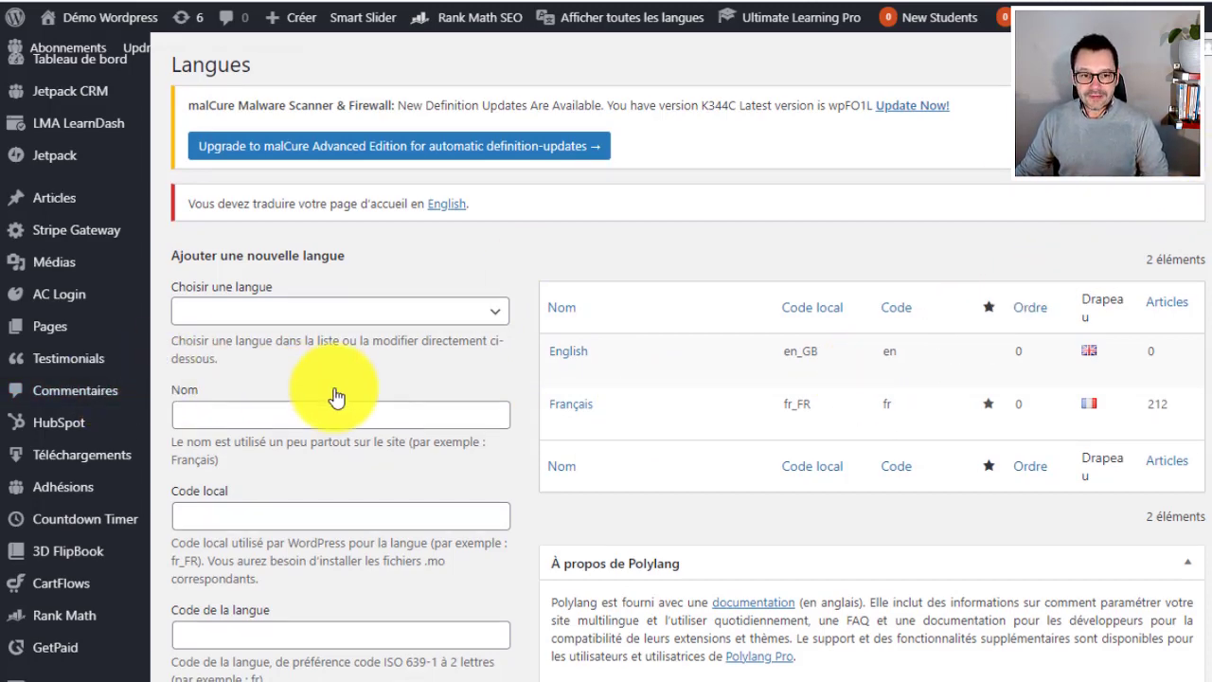
Open Polylang's Réglages page from the Langues section of the dashboard.
scroll(337, 398, down, 6)
scroll(336, 407, down, 6)
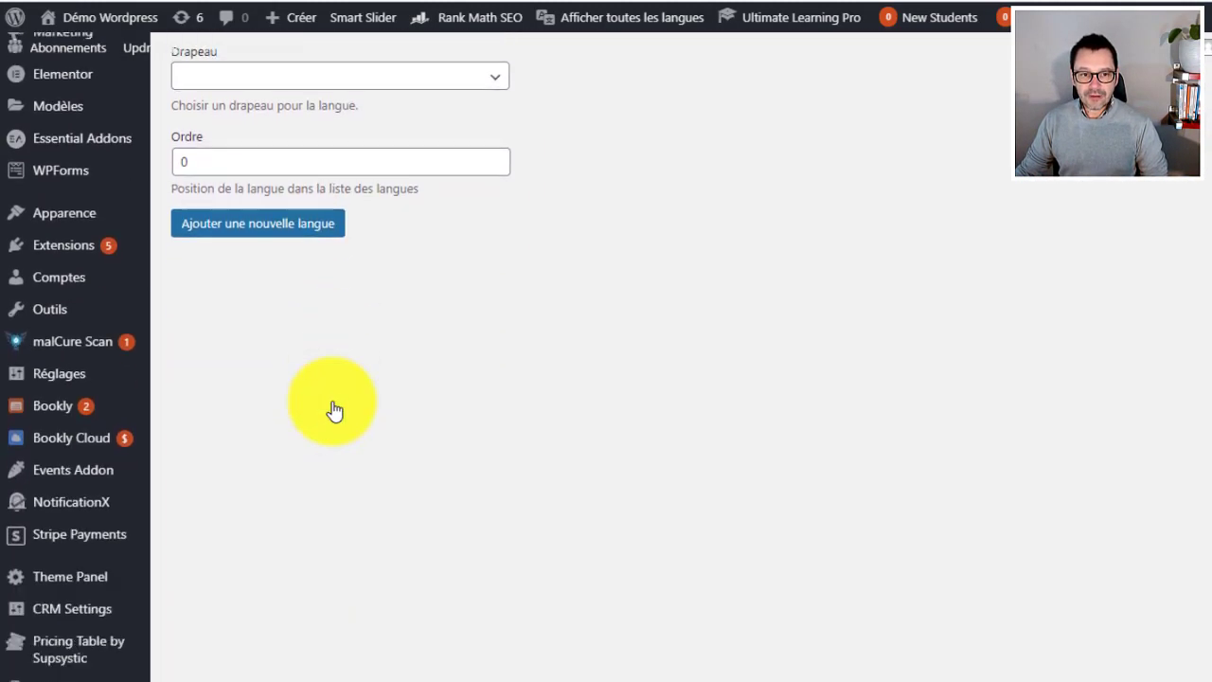
scroll(329, 405, down, 5)
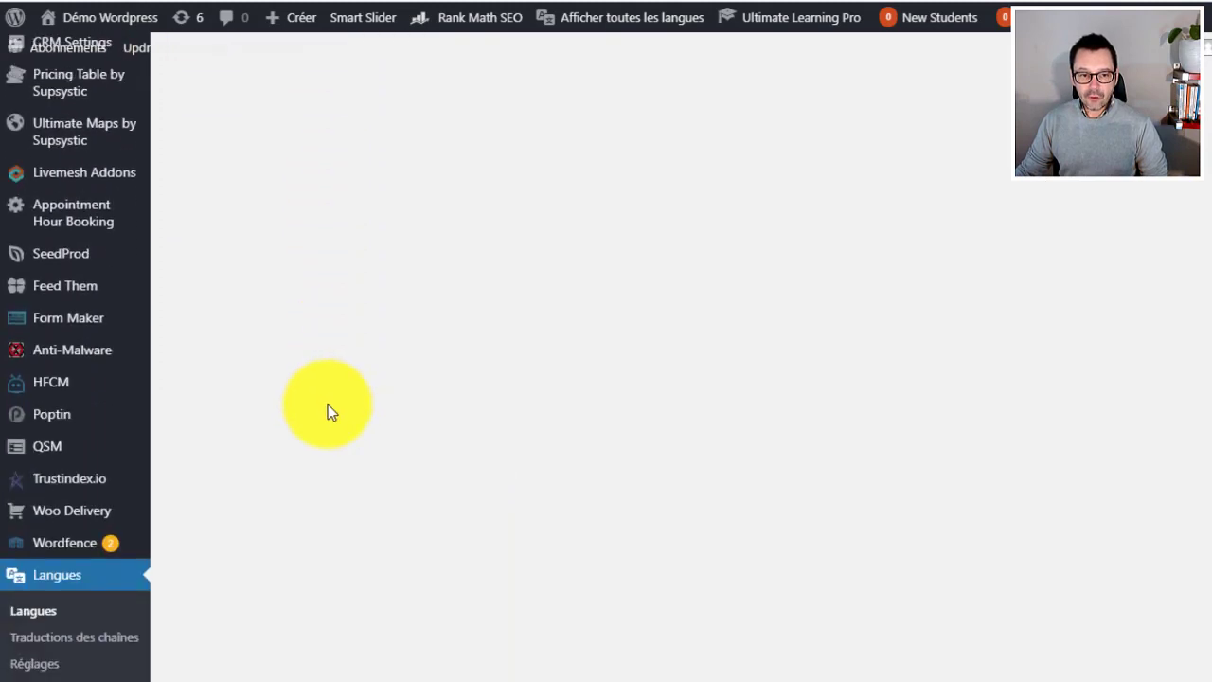
scroll(327, 405, down, 1)
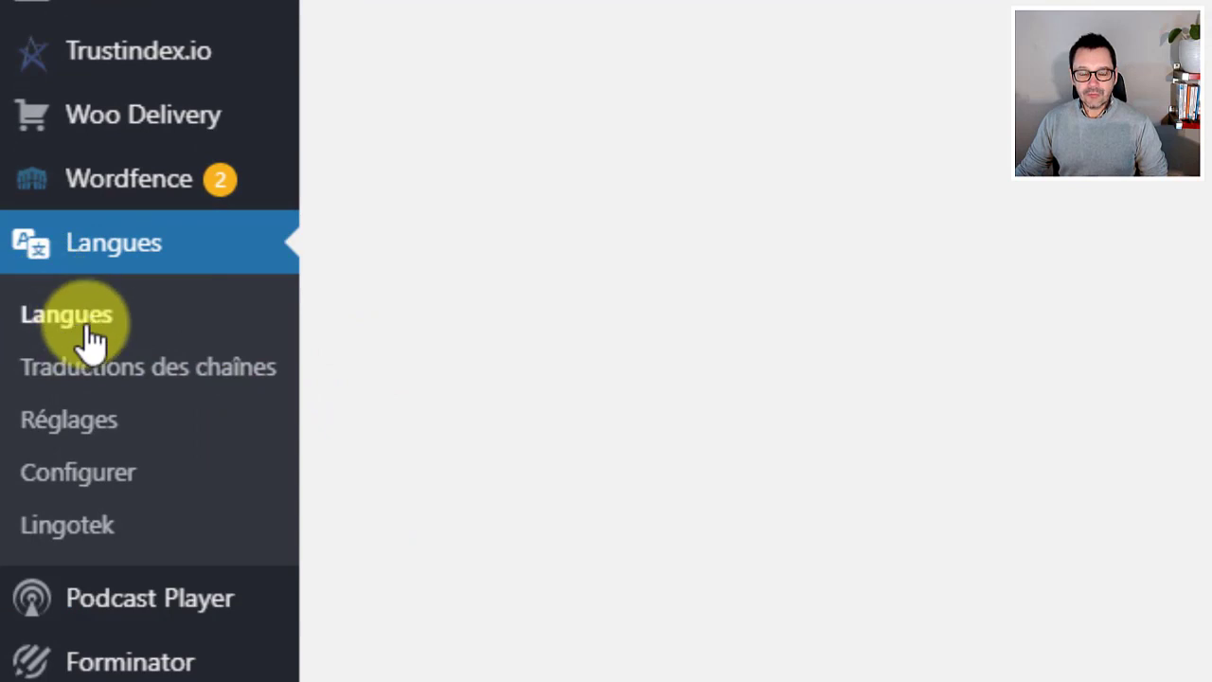
click(111, 270)
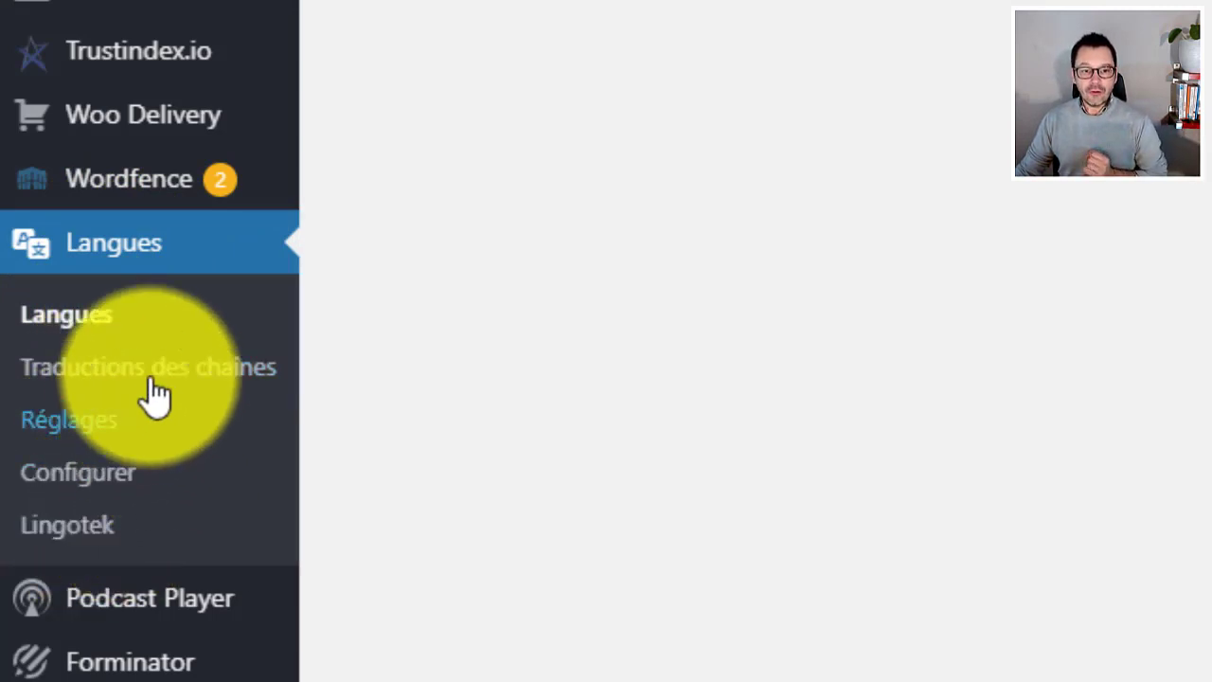
click(100, 431)
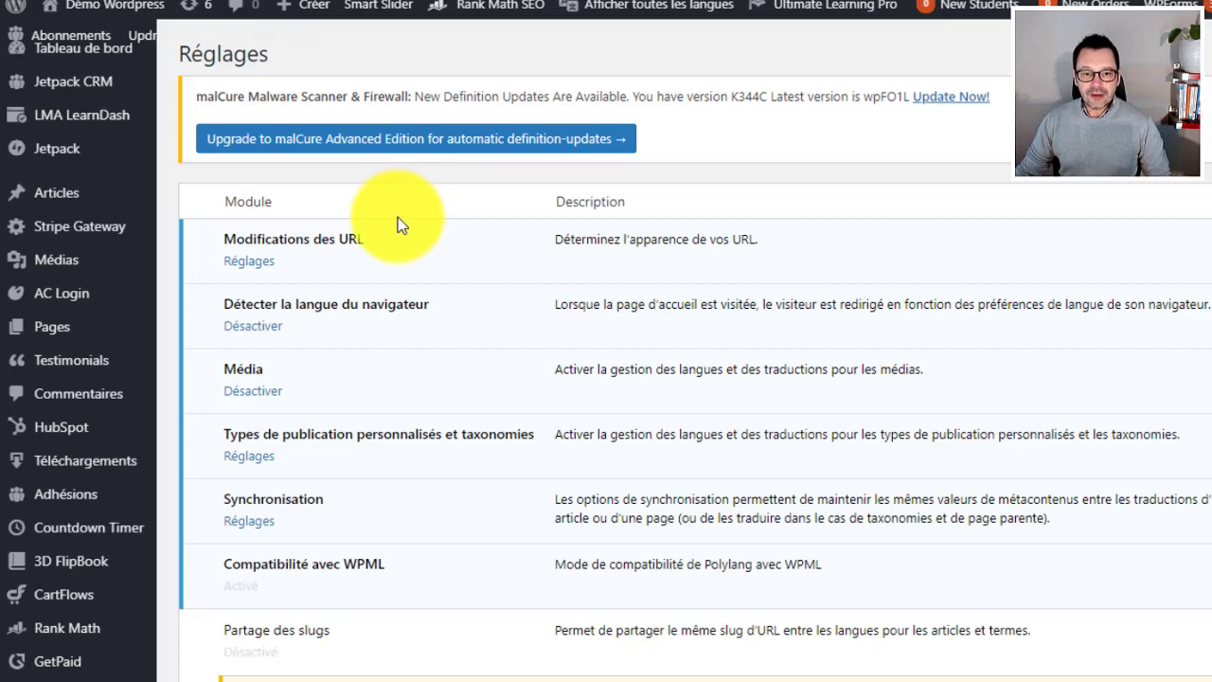
Review the Modifications des URL options and save them with the language determined by the content.
click(248, 270)
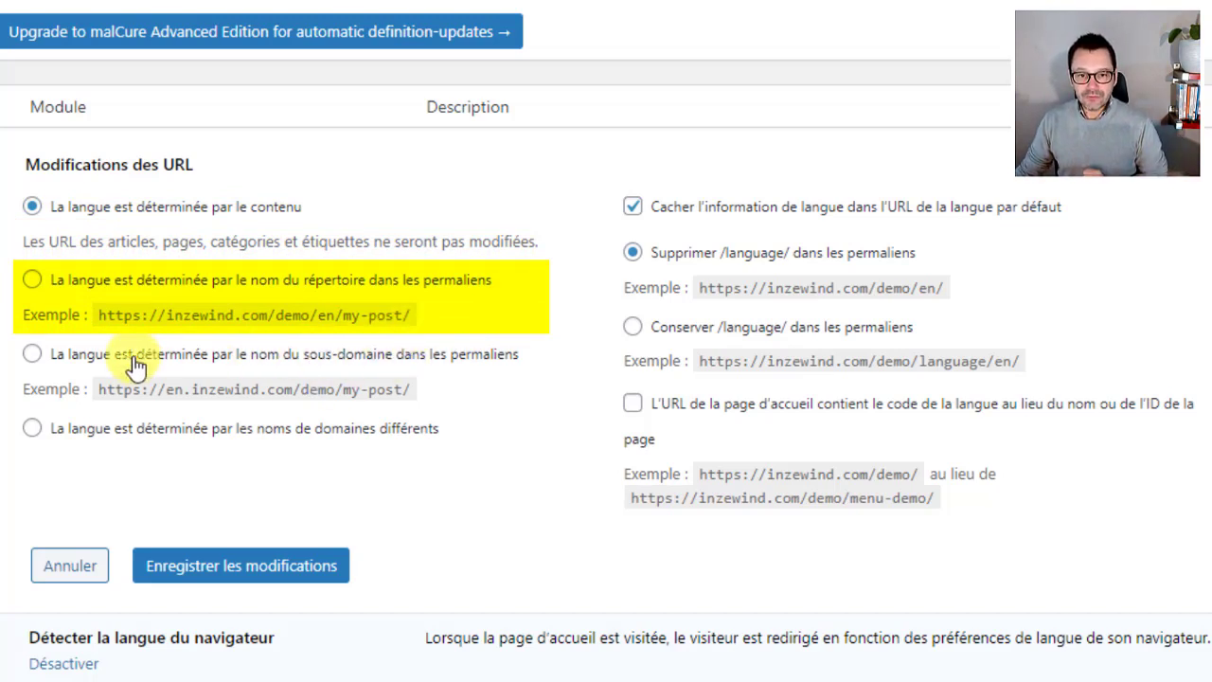
drag(100, 315, 310, 315)
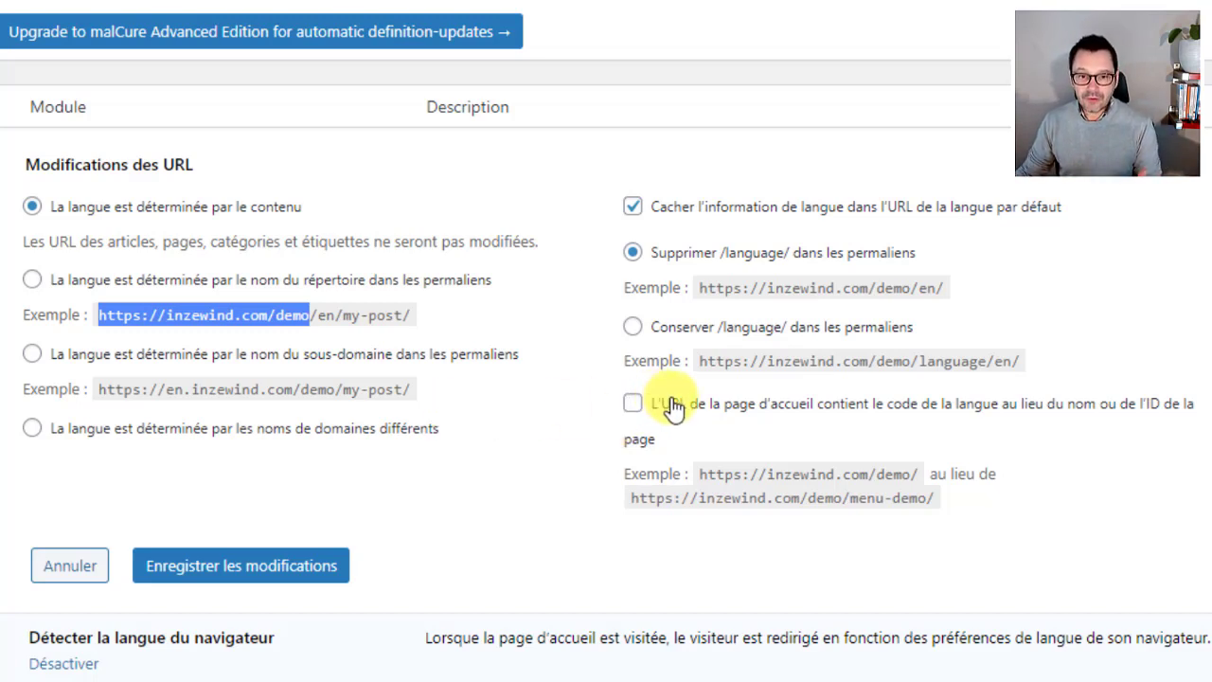
scroll(674, 407, down, 1)
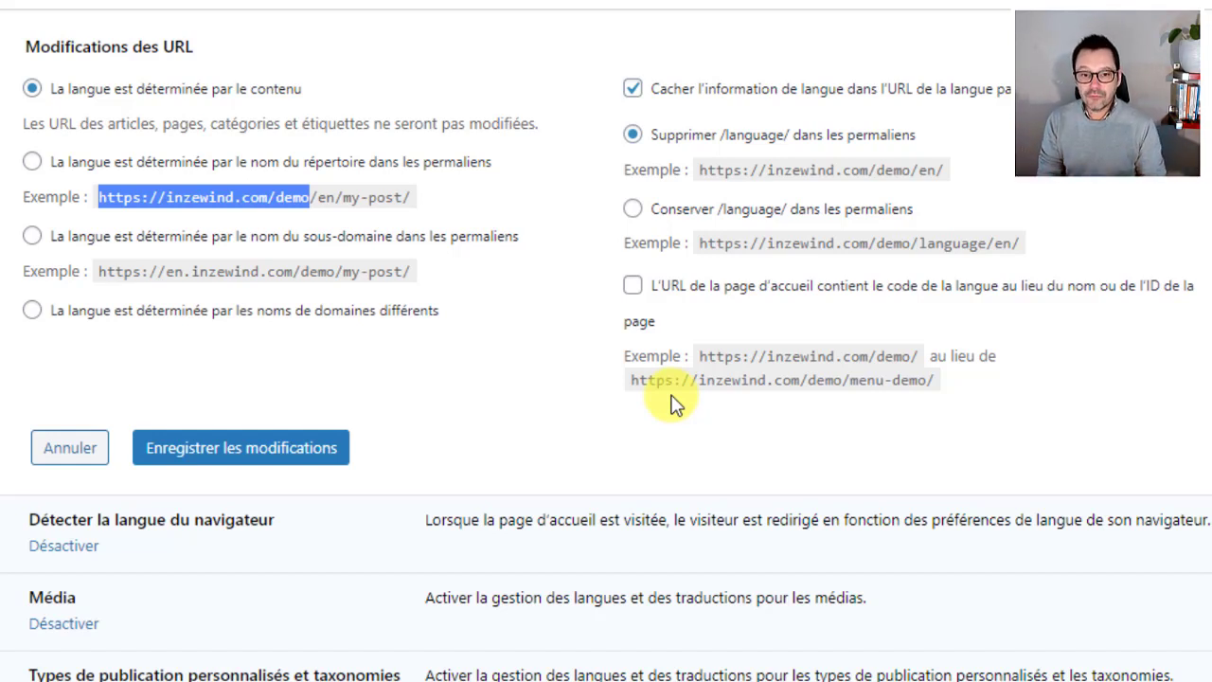
click(269, 462)
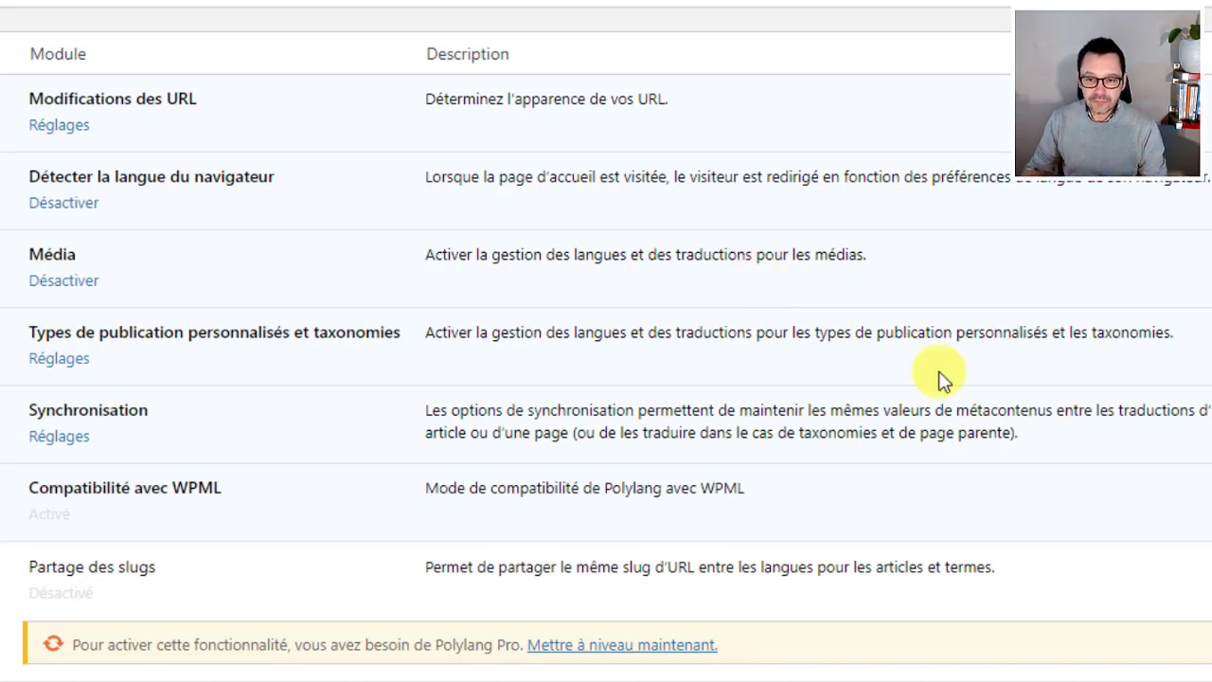
Try enabling Date de publication in the Synchronisation settings, then clear the option again.
click(56, 438)
scroll(426, 317, down, 2)
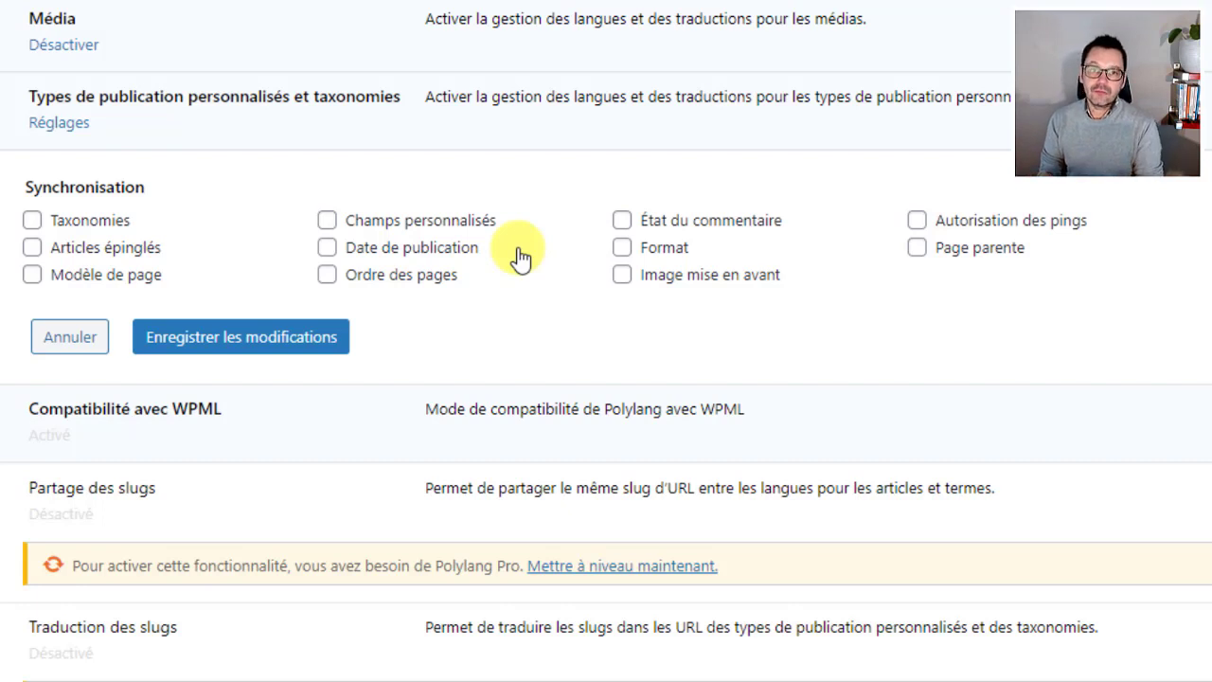
click(325, 247)
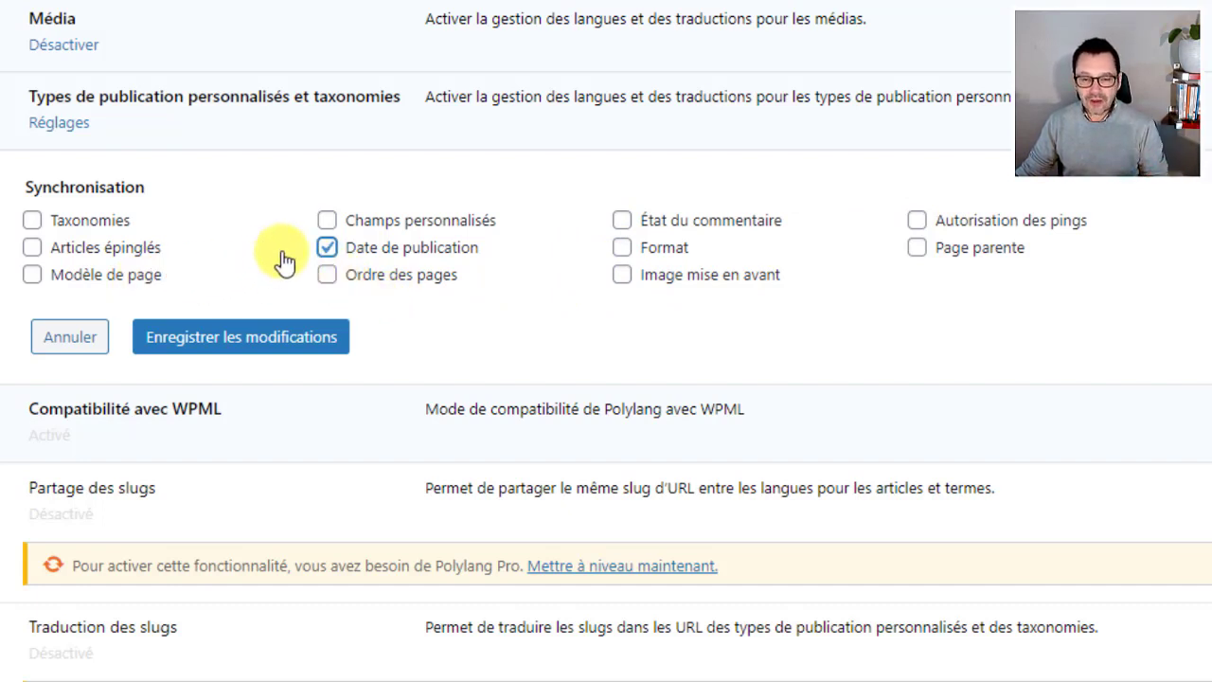
click(332, 251)
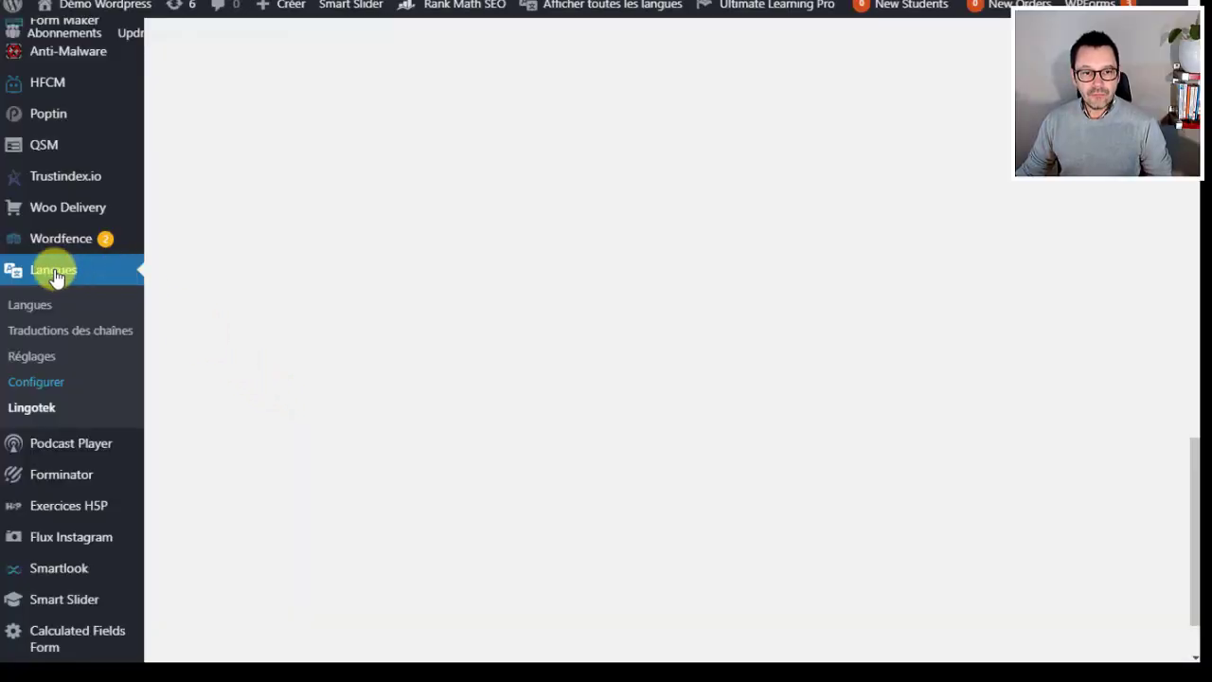
Run Polylang's setup wizard, keeping the defined languages and preparing the static home page in English.
click(46, 386)
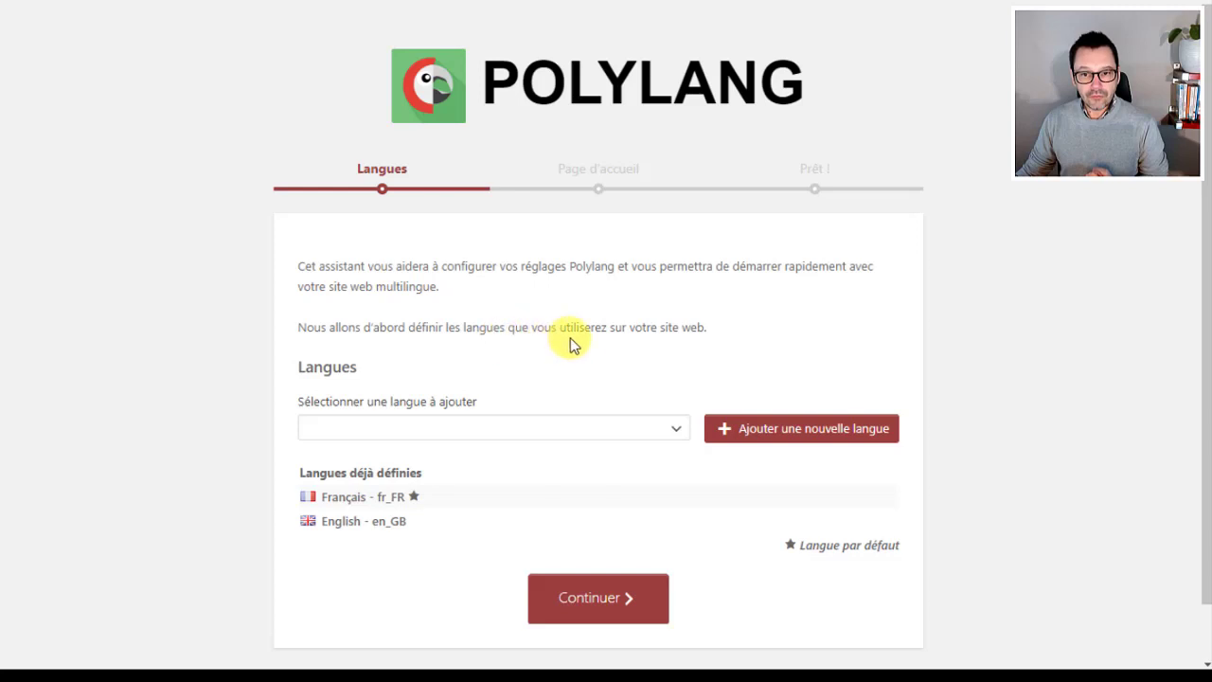
scroll(697, 331, down, 2)
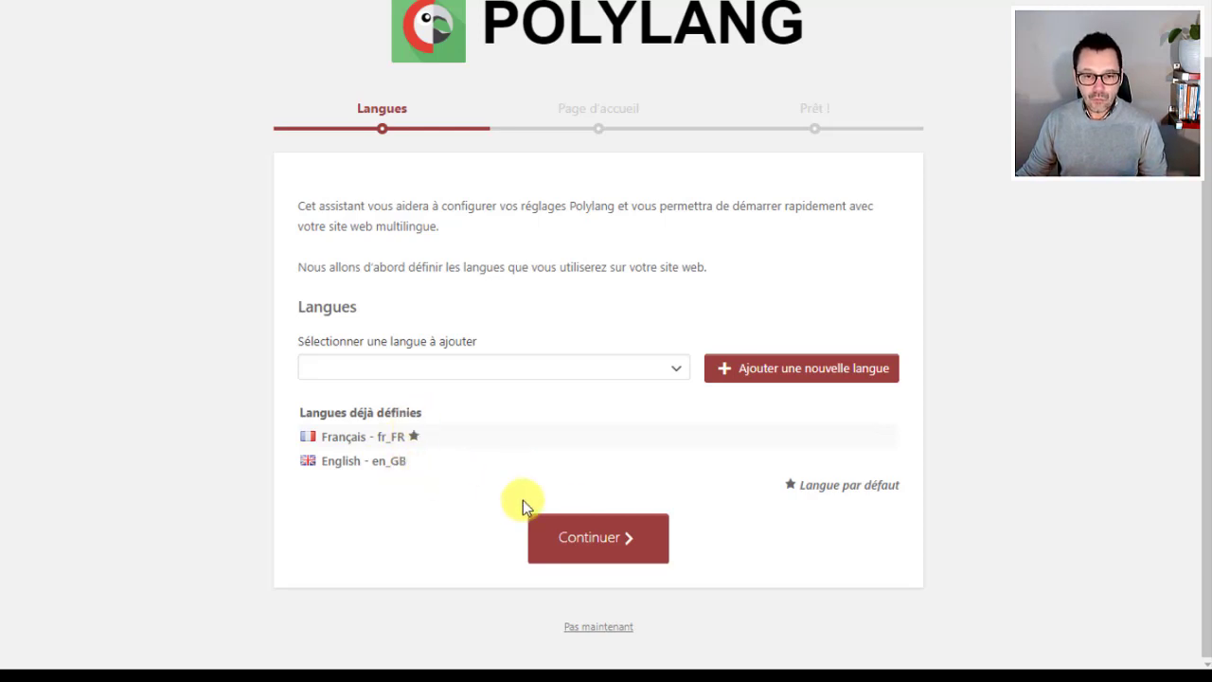
click(568, 535)
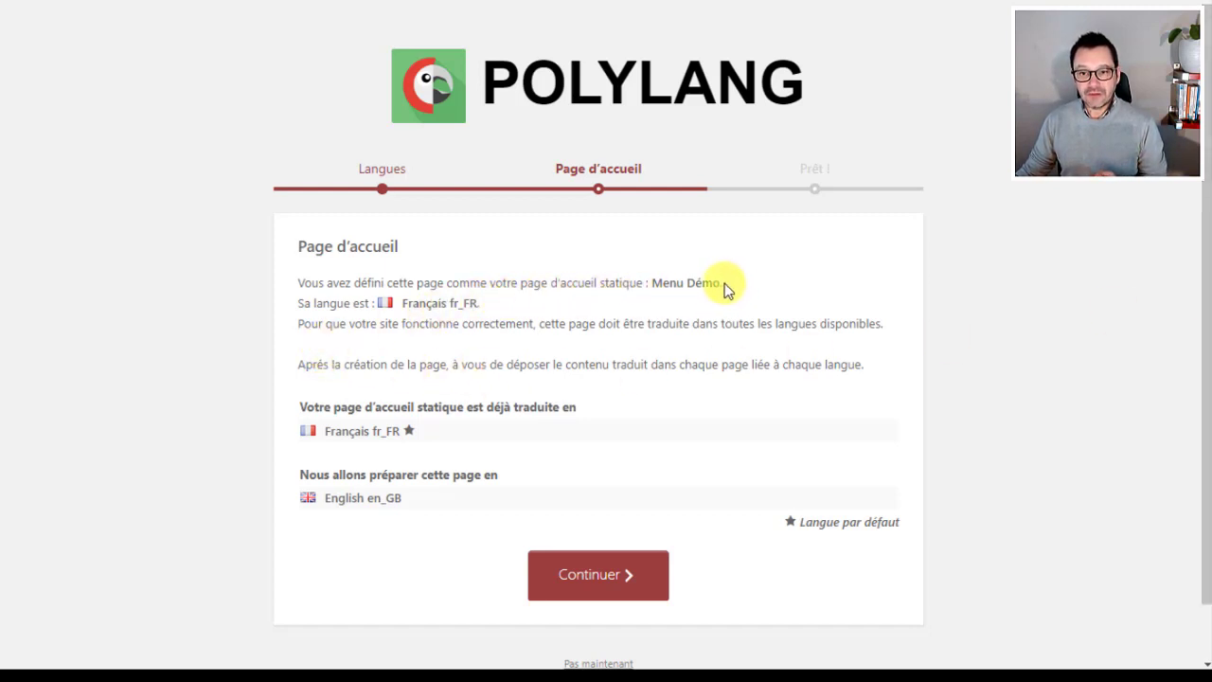
drag(722, 283, 656, 287)
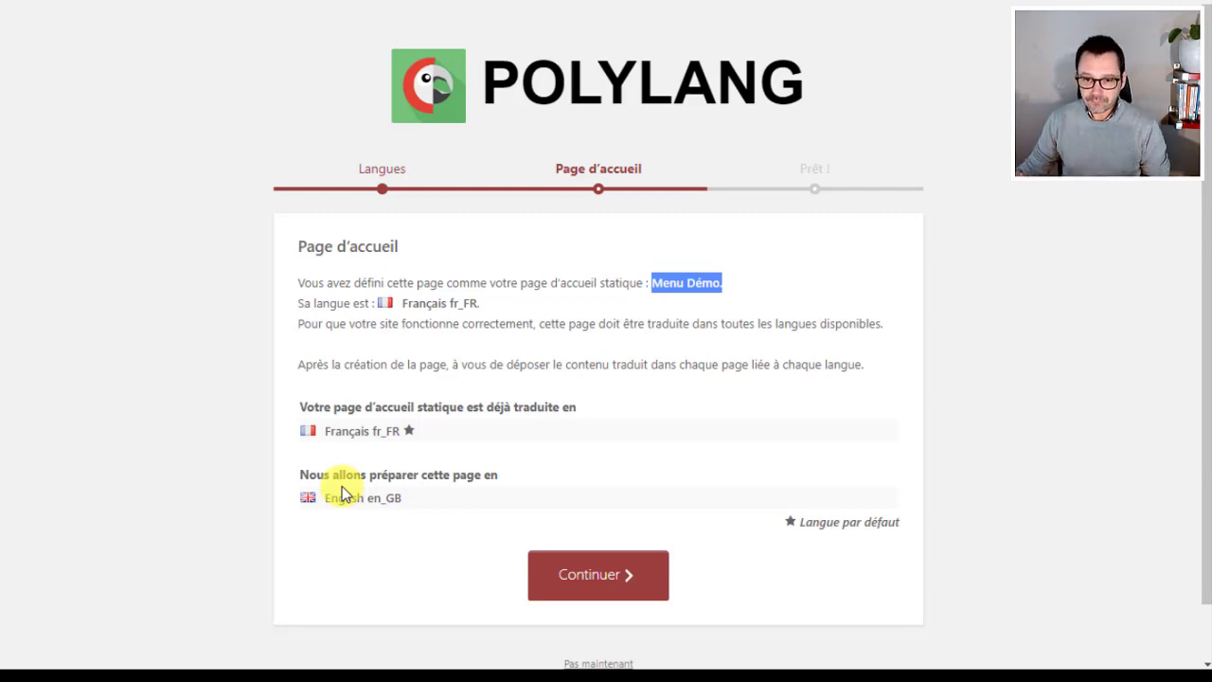
click(603, 579)
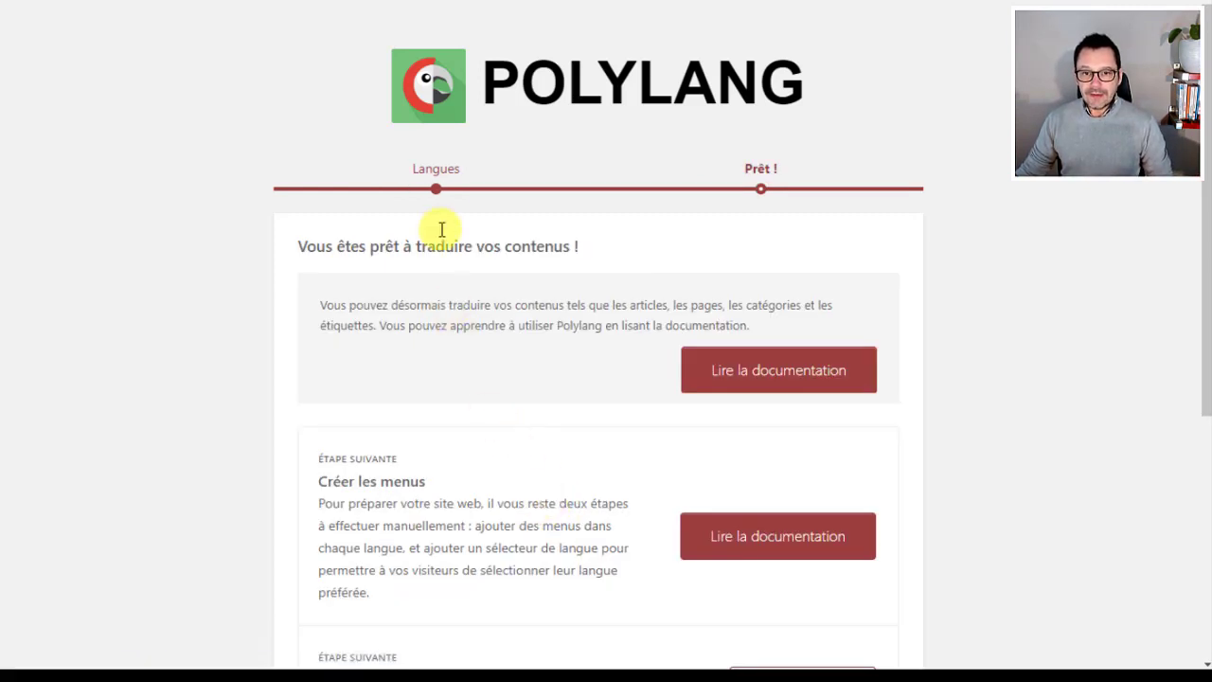
Review the wizard's suggested next steps on its final page and open the list of the site's pages.
scroll(468, 216, down, 1)
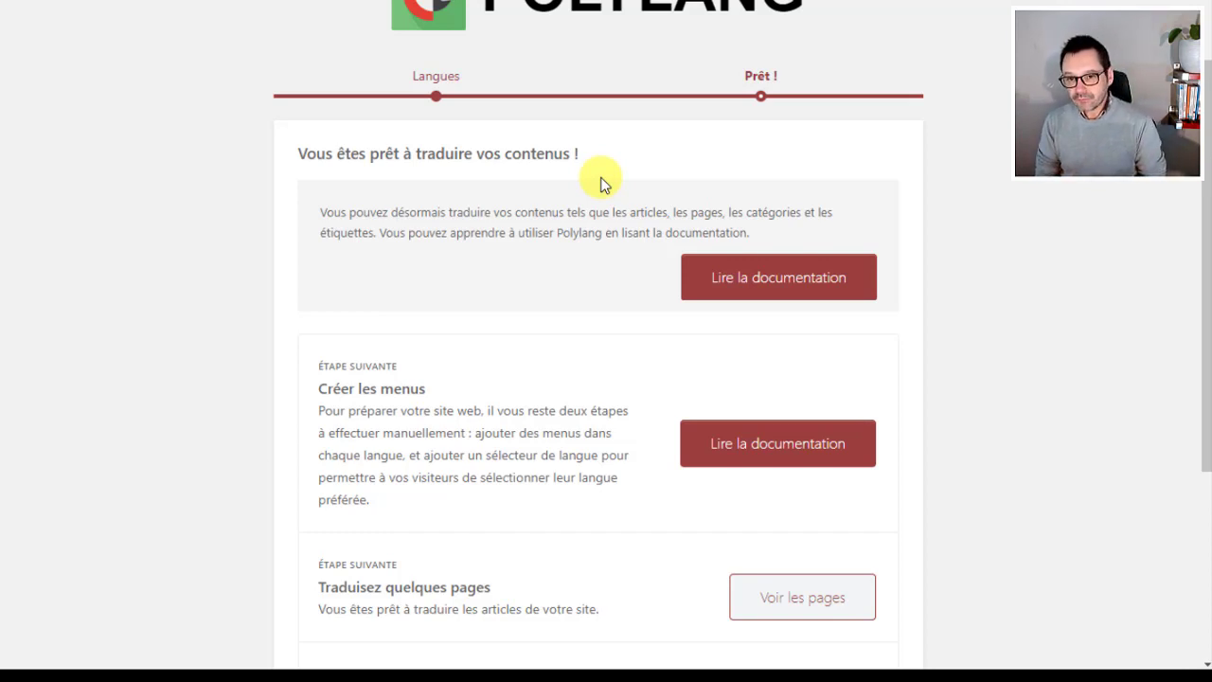
scroll(578, 199, down, 2)
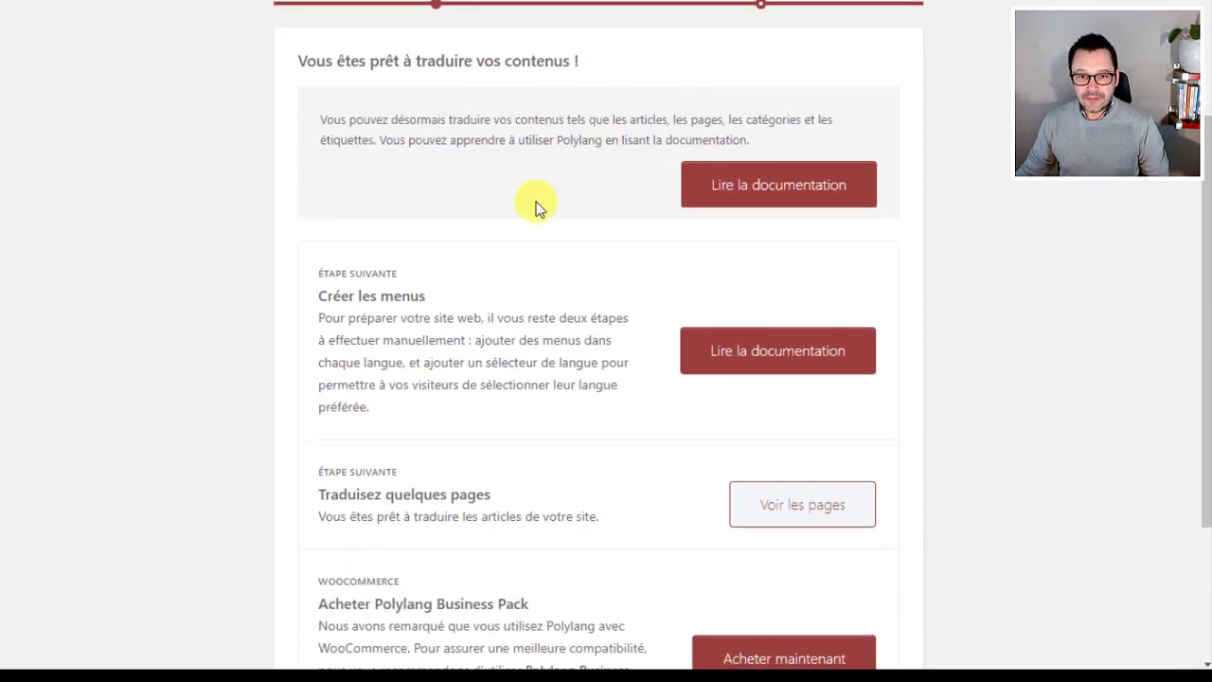
scroll(411, 189, up, 1)
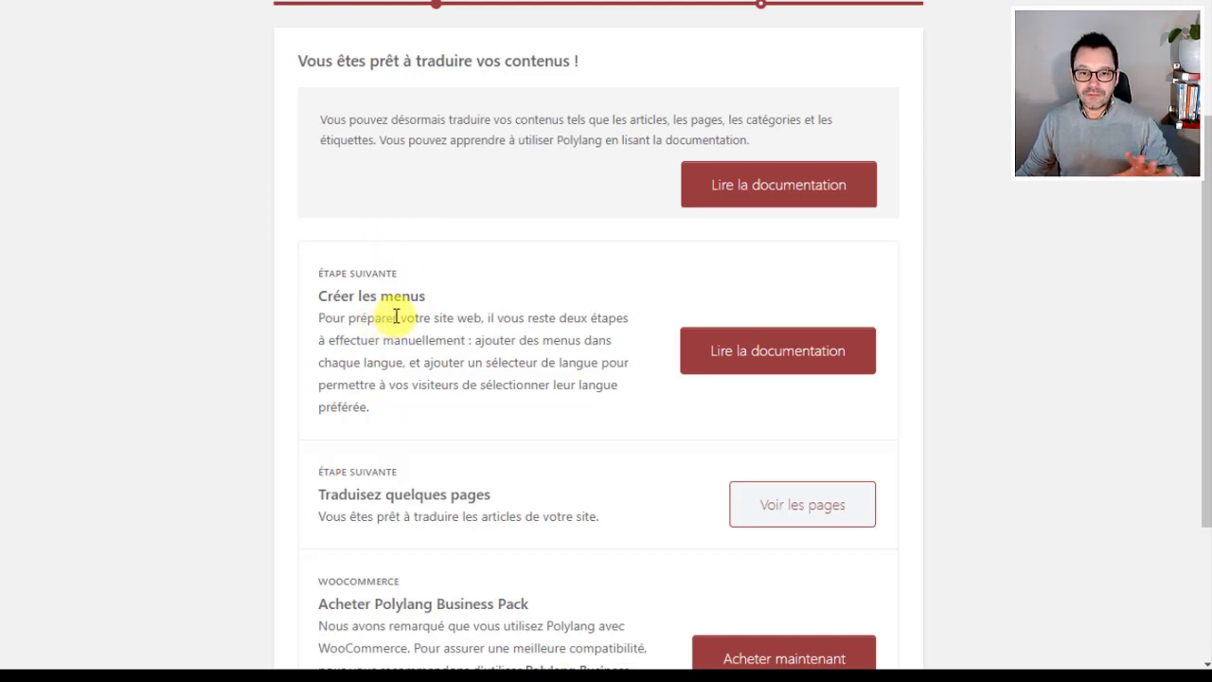
scroll(396, 316, down, 2)
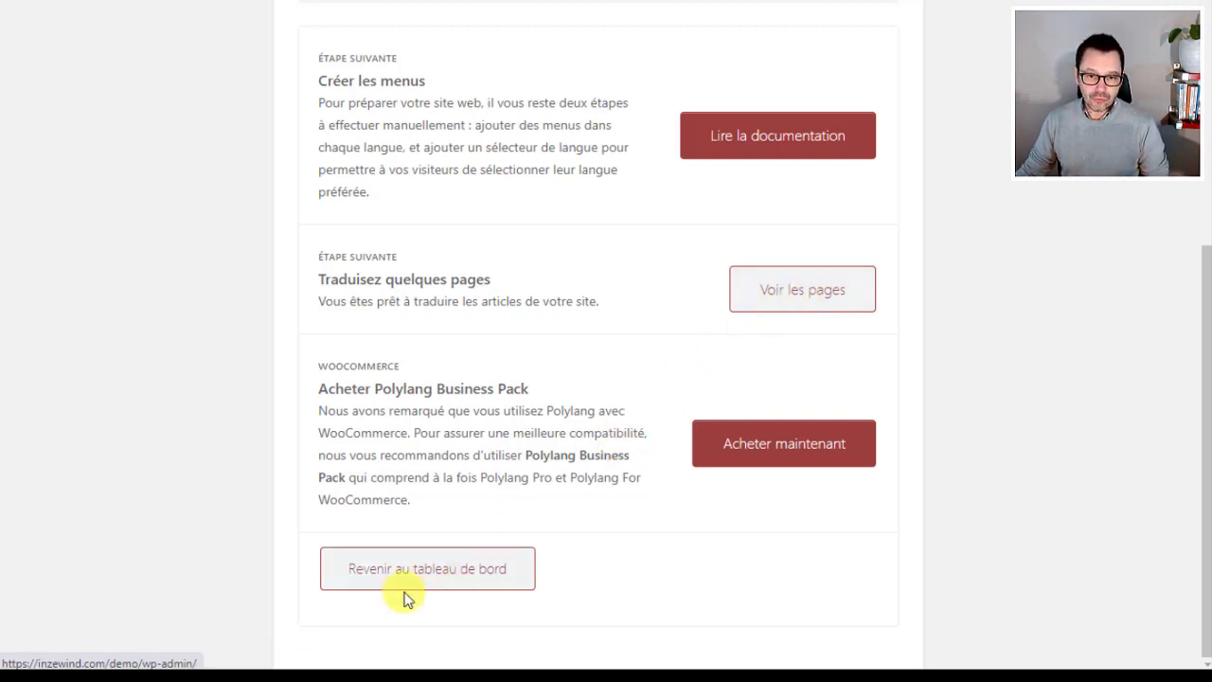
click(802, 298)
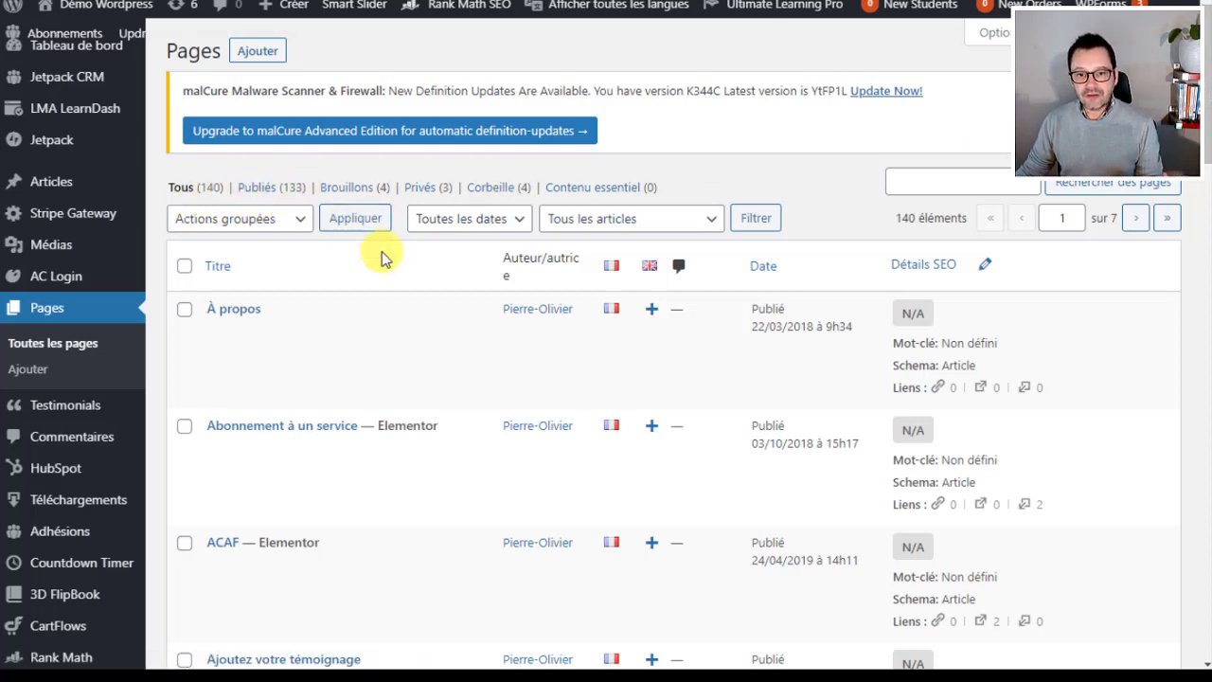
Search the page list for 49 and locate the RDV WordPress 049 page.
mouse_move(1208, 128)
mouse_down()
mouse_move(1205, 549)
mouse_move(1205, 123)
mouse_up()
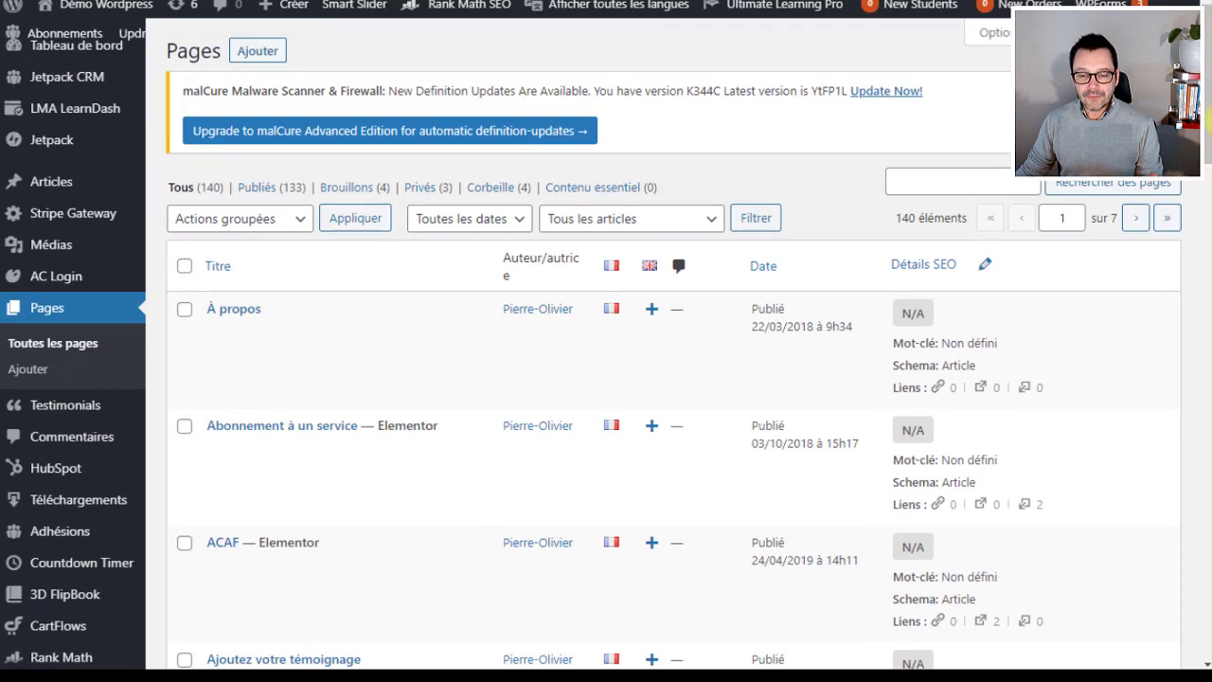
scroll(604, 308, down, 1)
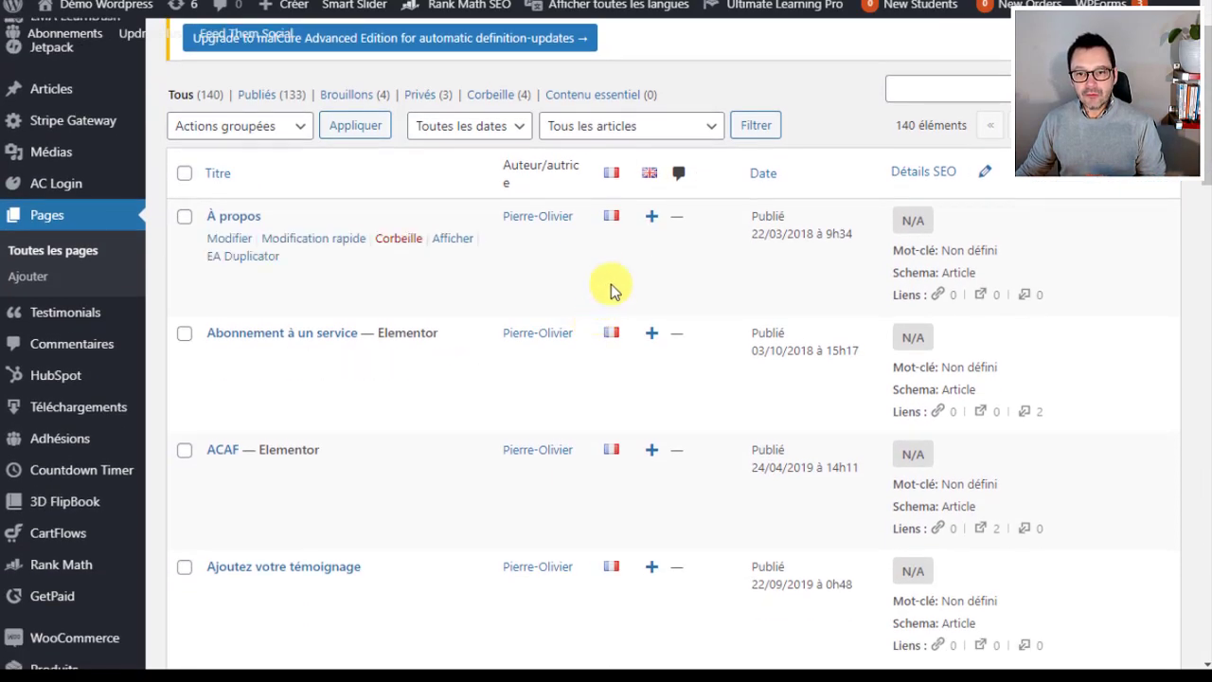
click(652, 219)
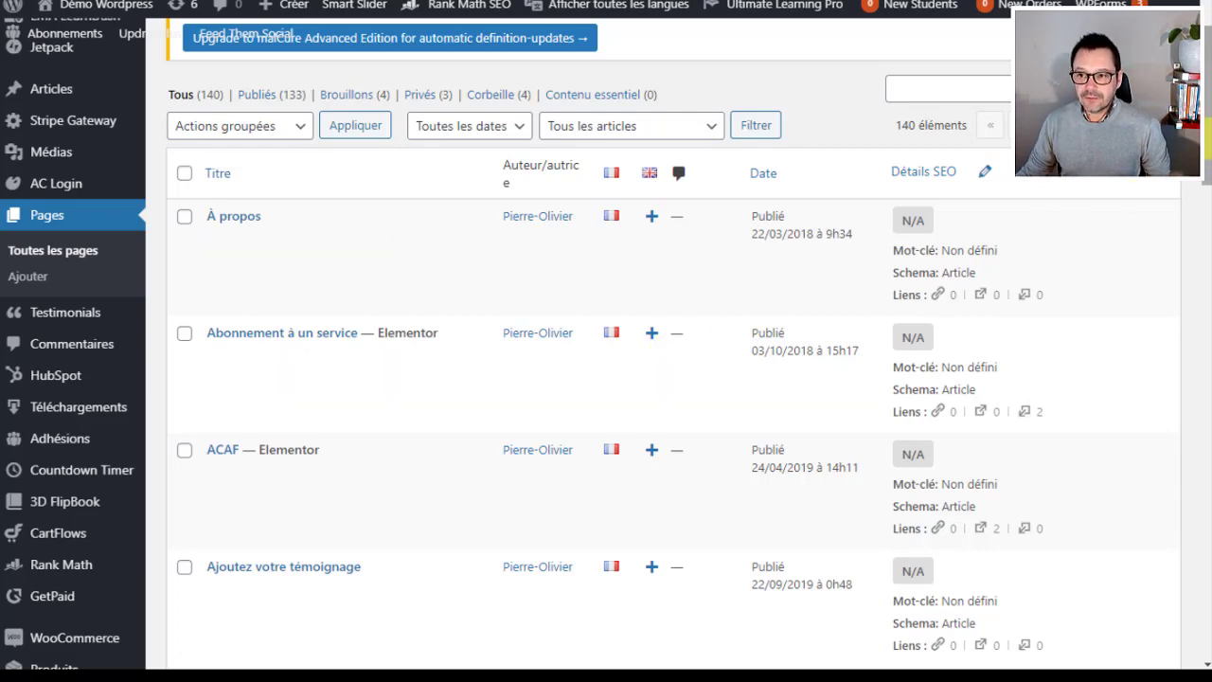
mouse_move(1210, 138)
mouse_down()
mouse_move(1210, 154)
mouse_move(1210, 125)
mouse_up()
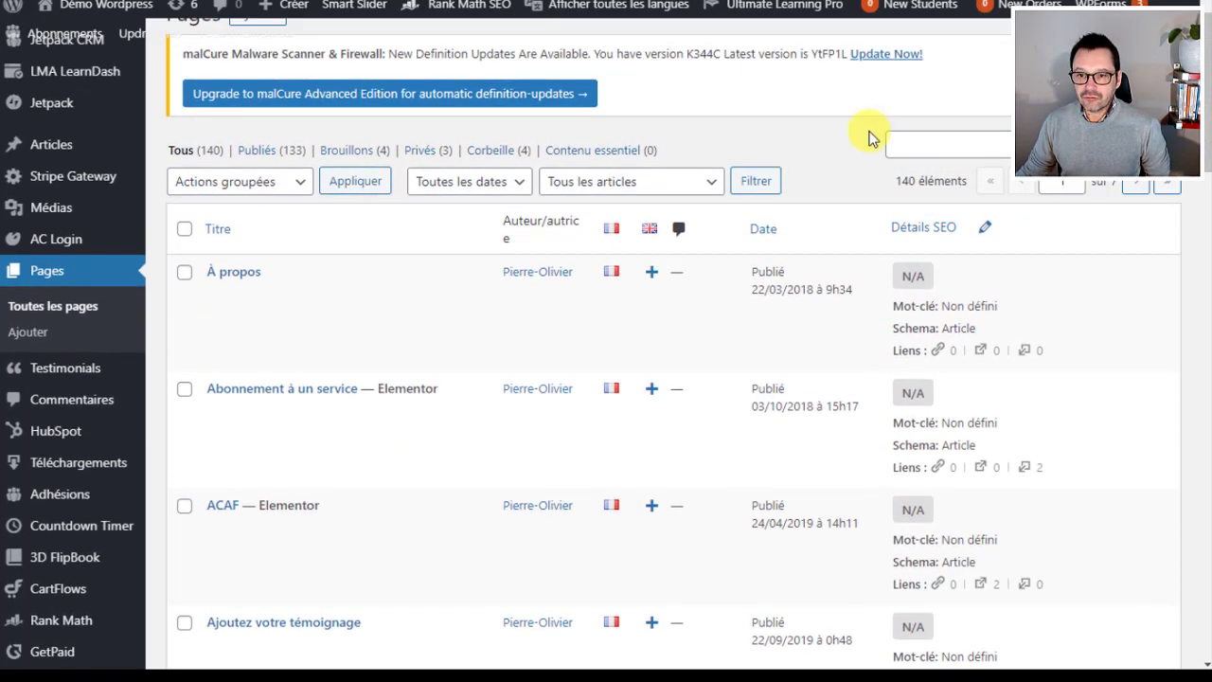
click(928, 144)
text(49)
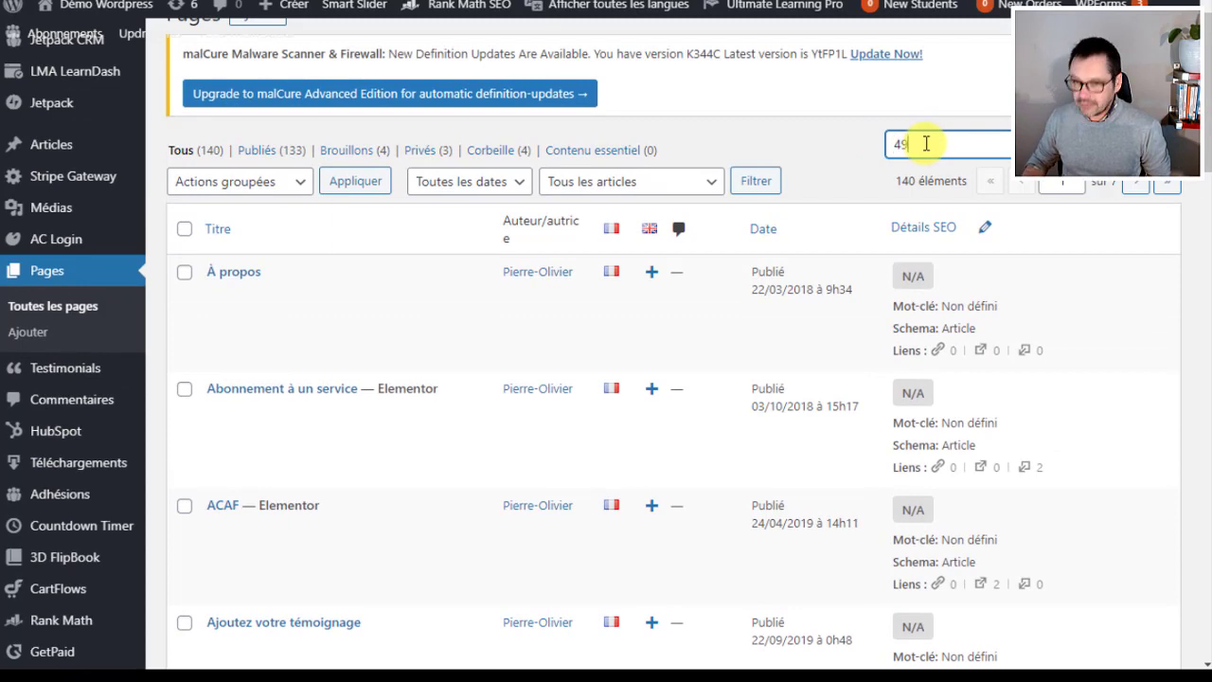
key(Return)
scroll(698, 344, down, 10)
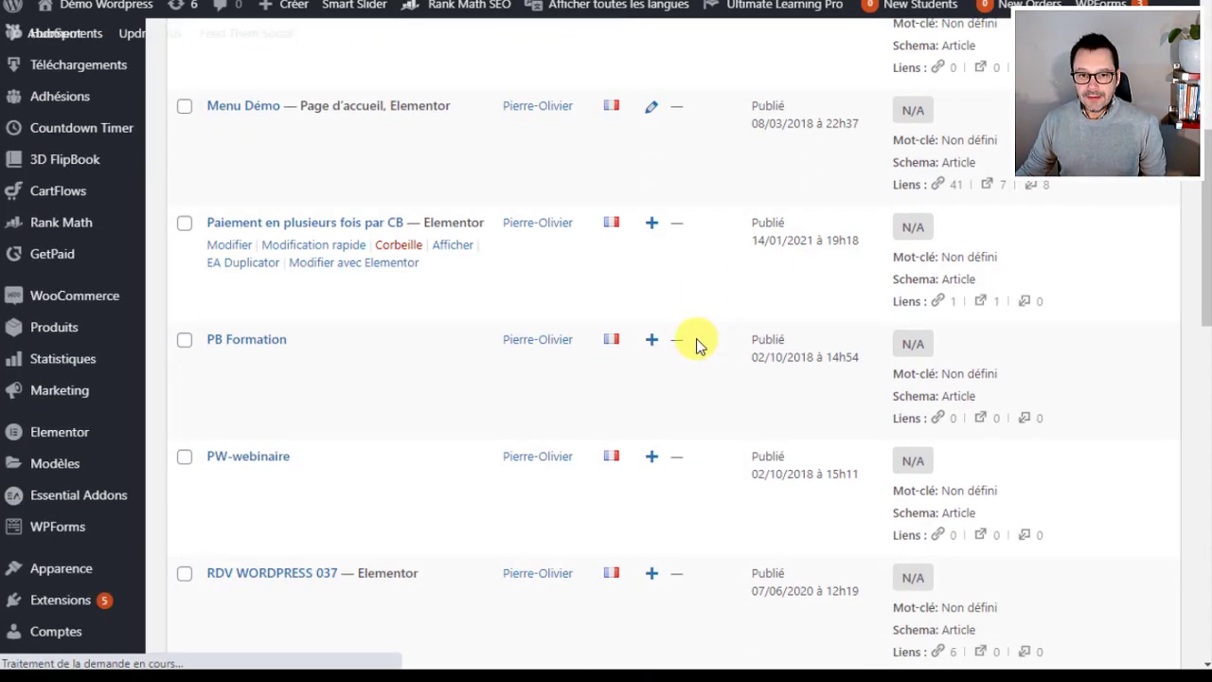
scroll(701, 343, down, 1)
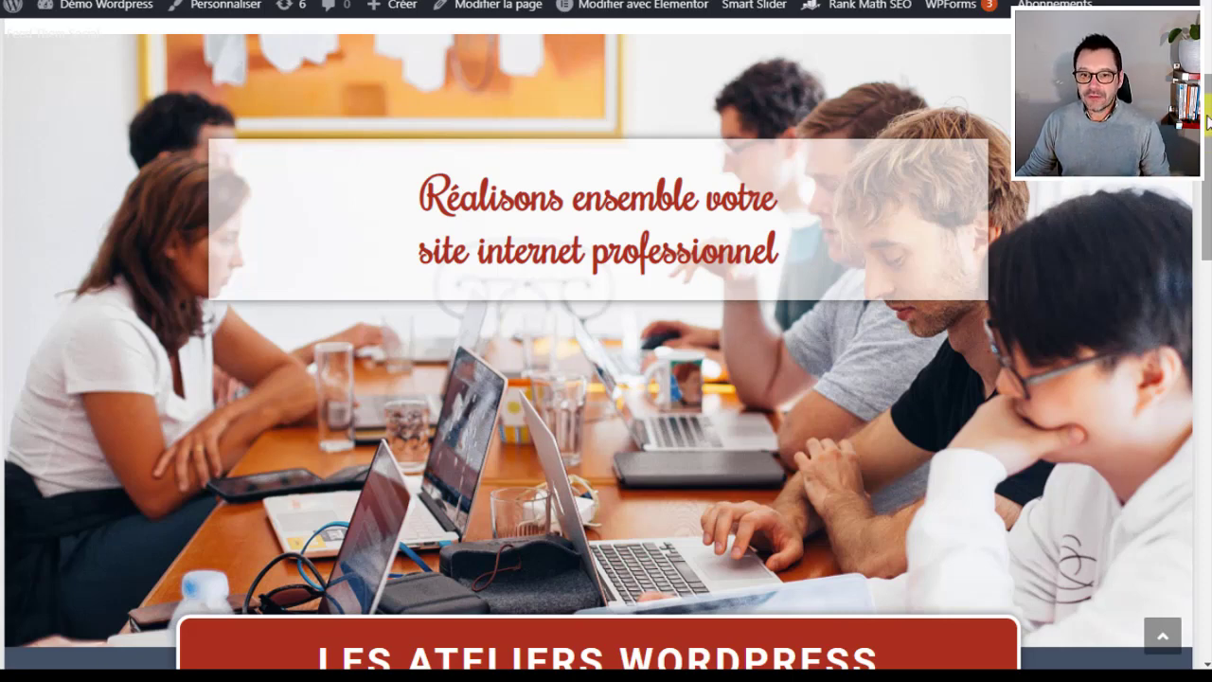
Look through the French RDV WordPress 049 page on the site, from its banner down to the footer.
drag(1208, 116, 1208, 294)
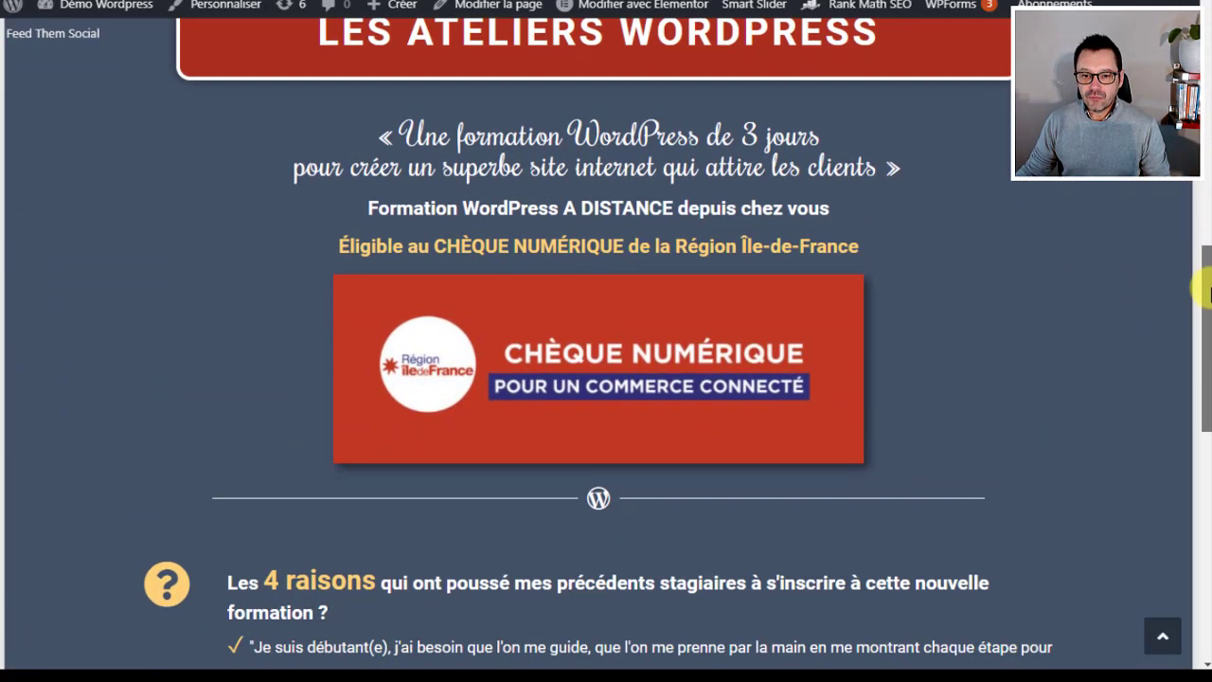
scroll(924, 385, down, 5)
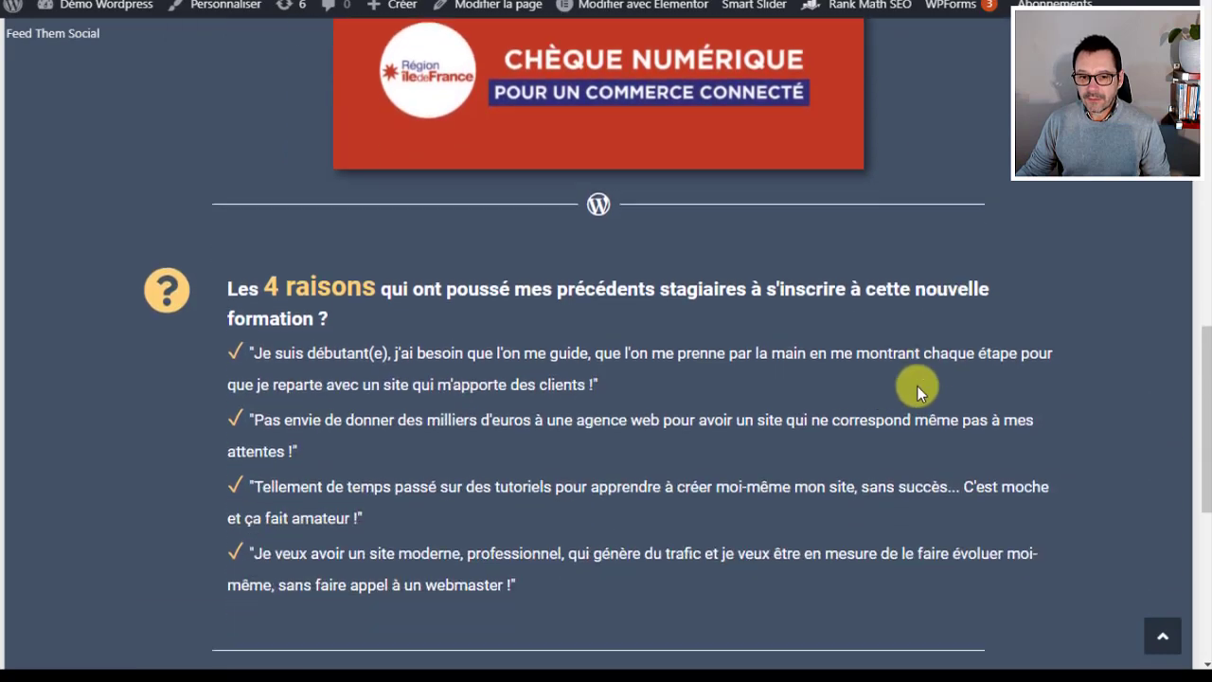
scroll(357, 427, down, 2)
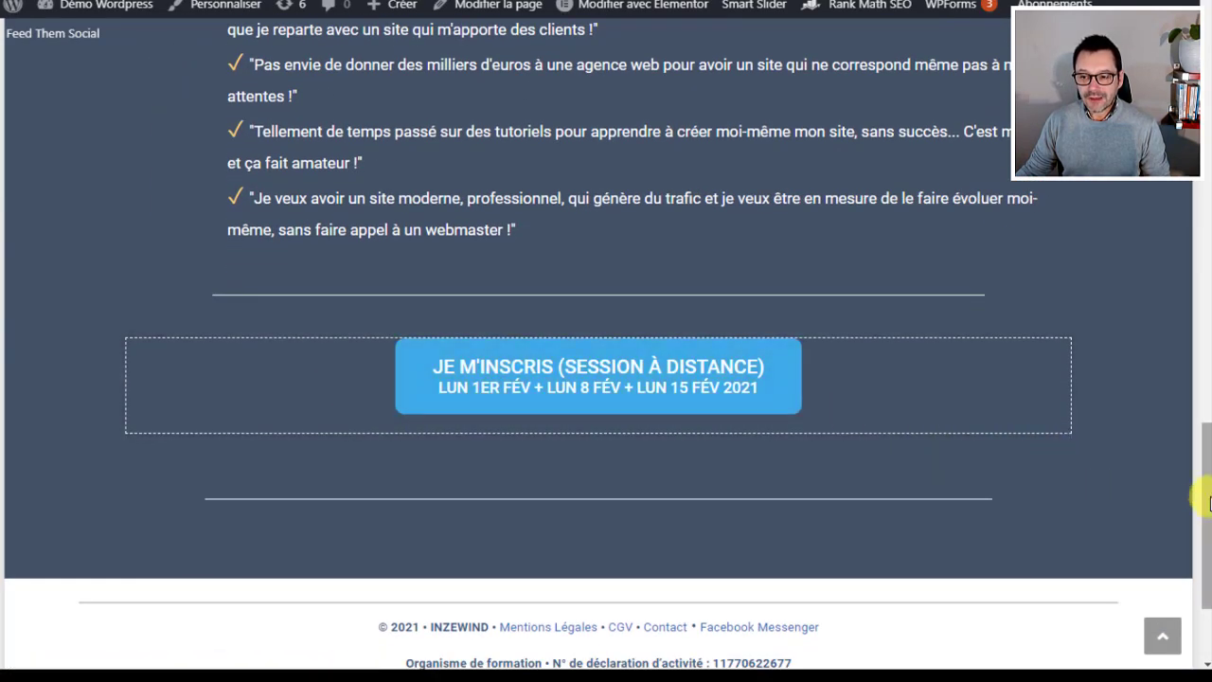
drag(1199, 496, 1200, 76)
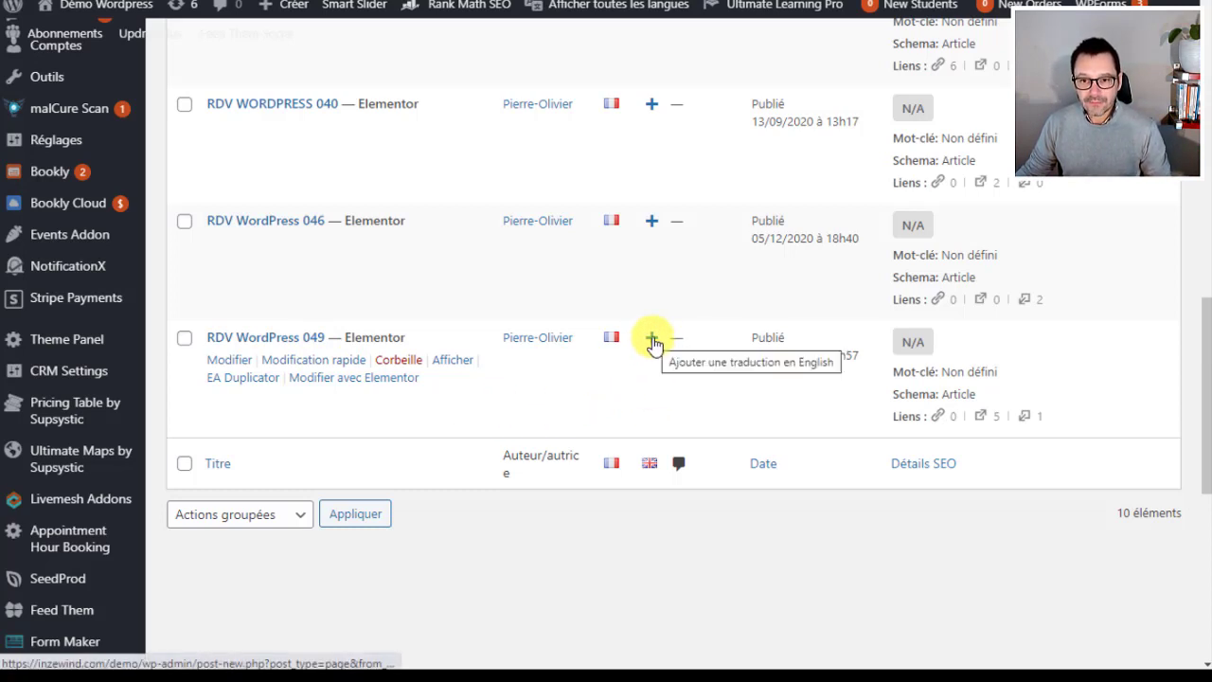
Add an English translation of the RDV WordPress 049 page and title it "Wordpress RDV #49".
click(652, 339)
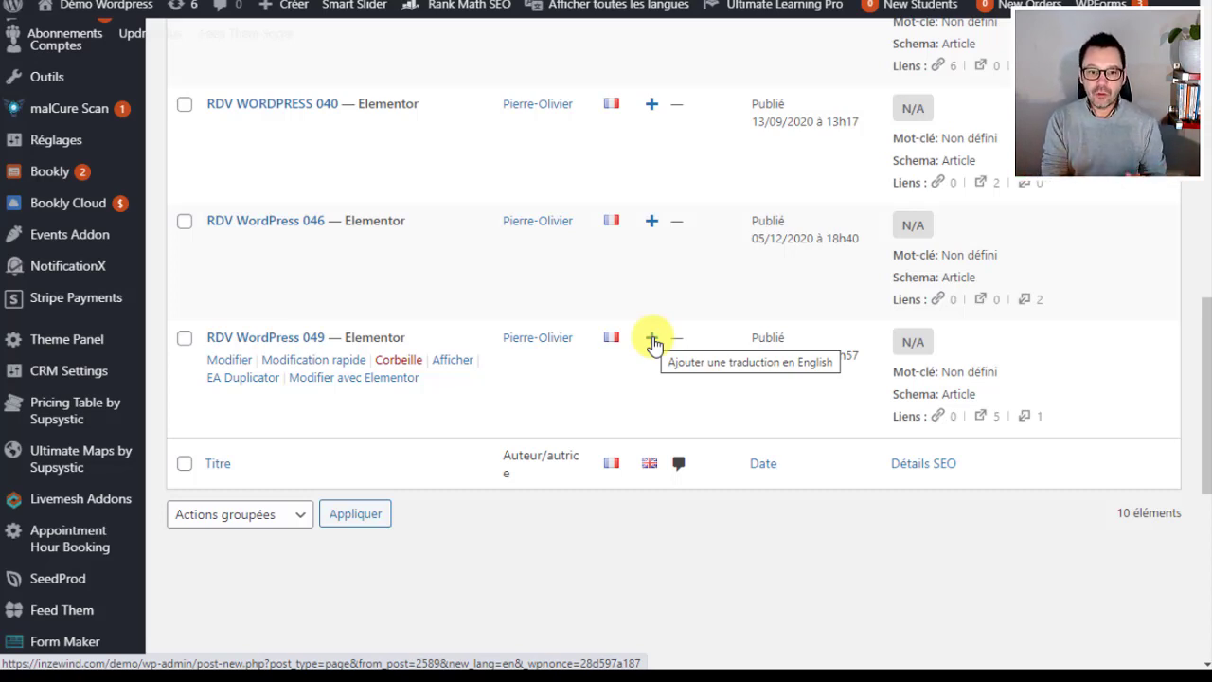
click(653, 339)
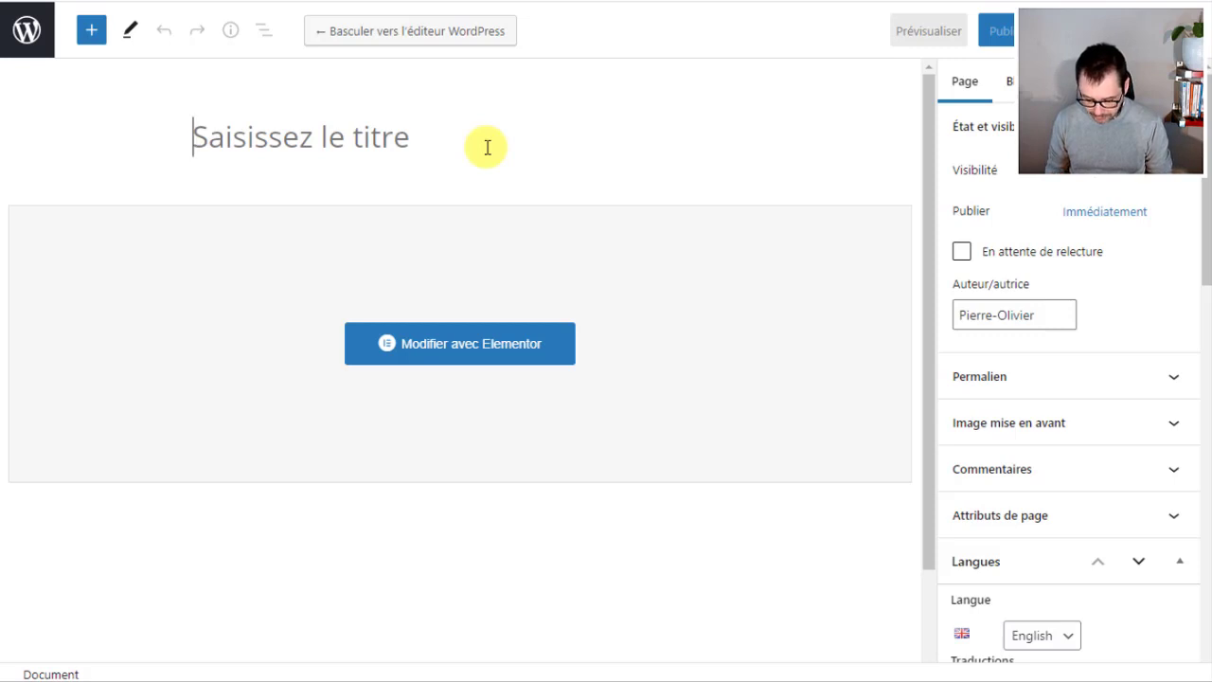
text(Wordpress )
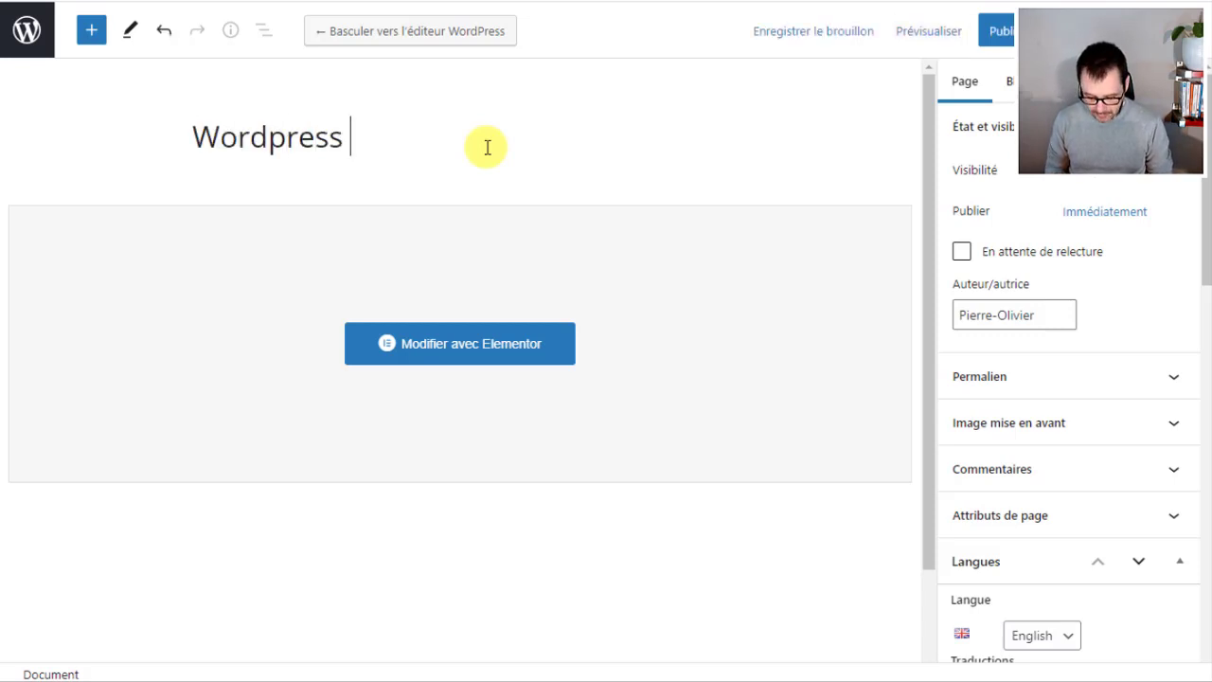
text(RDV)
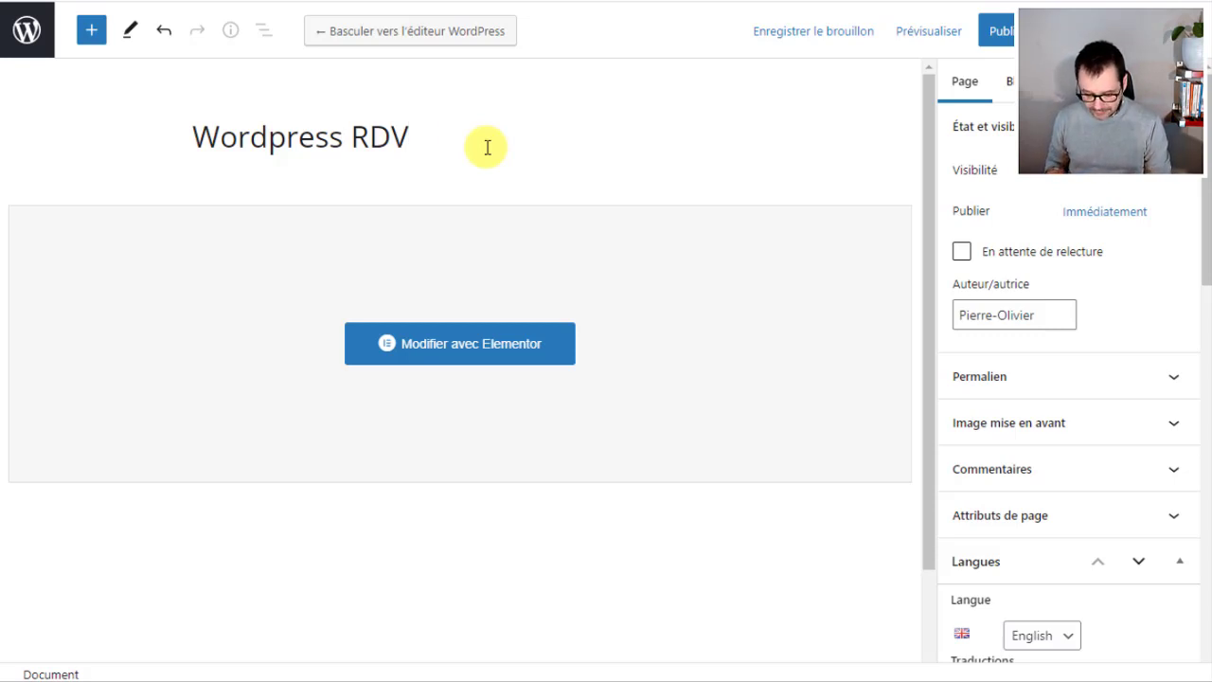
text(#49)
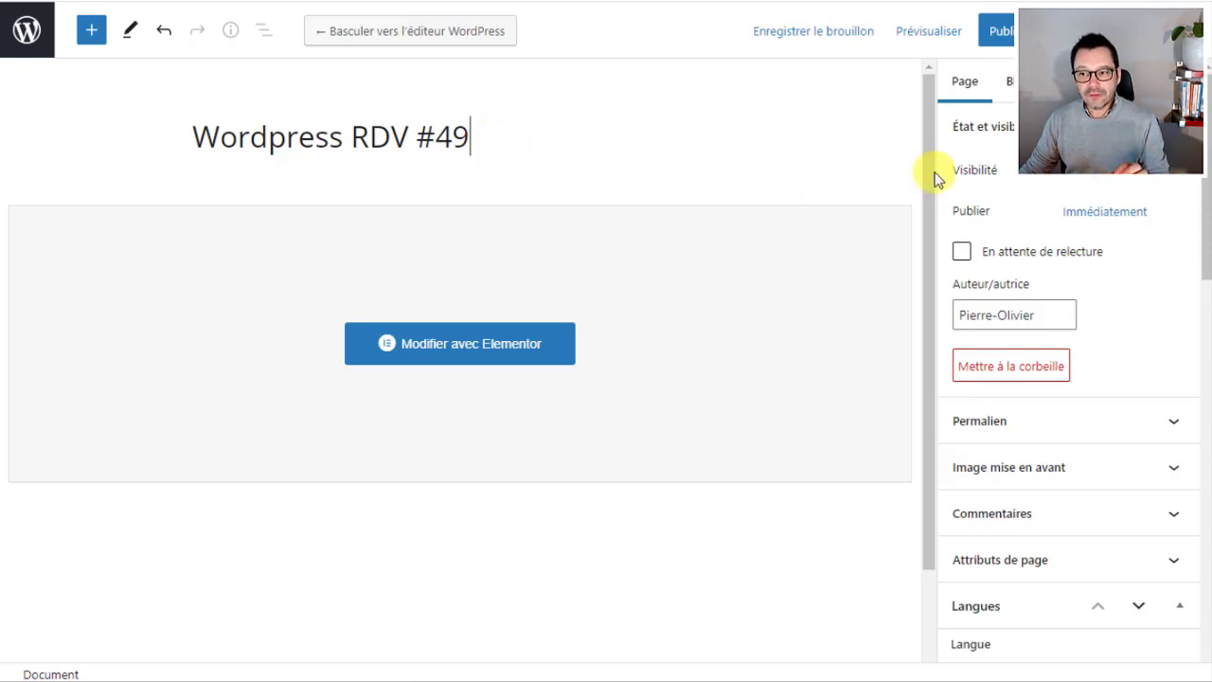
Check the new page's language and linked French translation in the Langues settings, and save the page.
scroll(1208, 125, down, 1)
drag(1209, 128, 1208, 256)
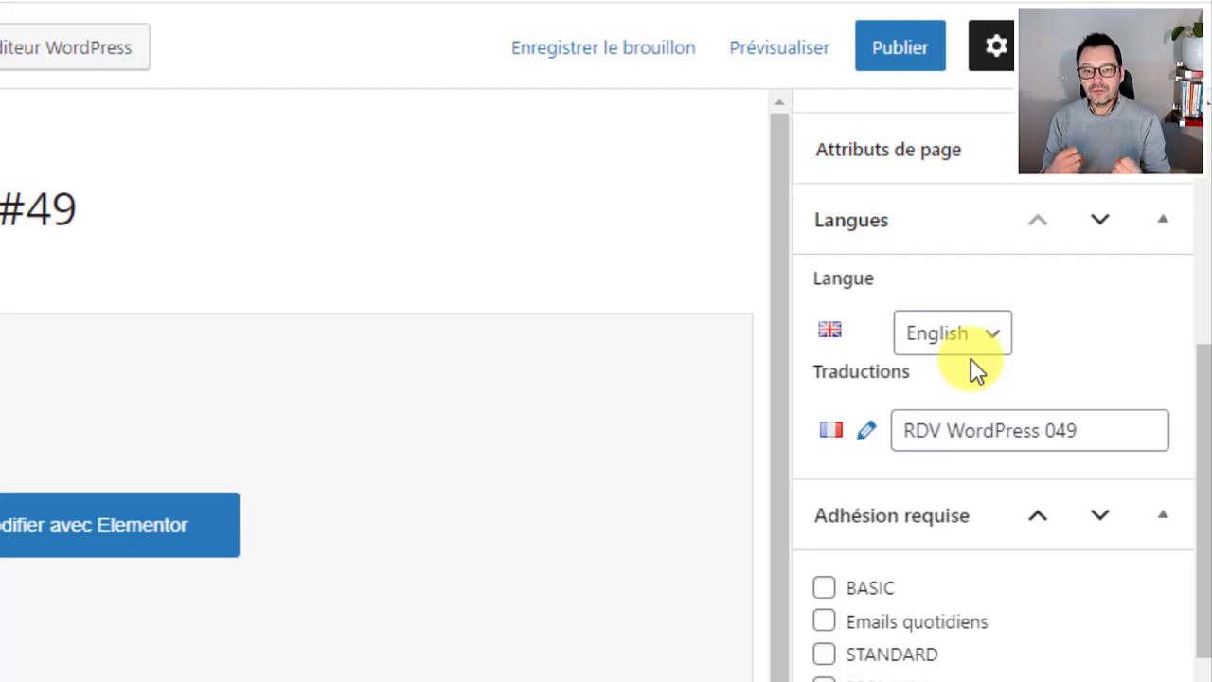
key(ctrl+s)
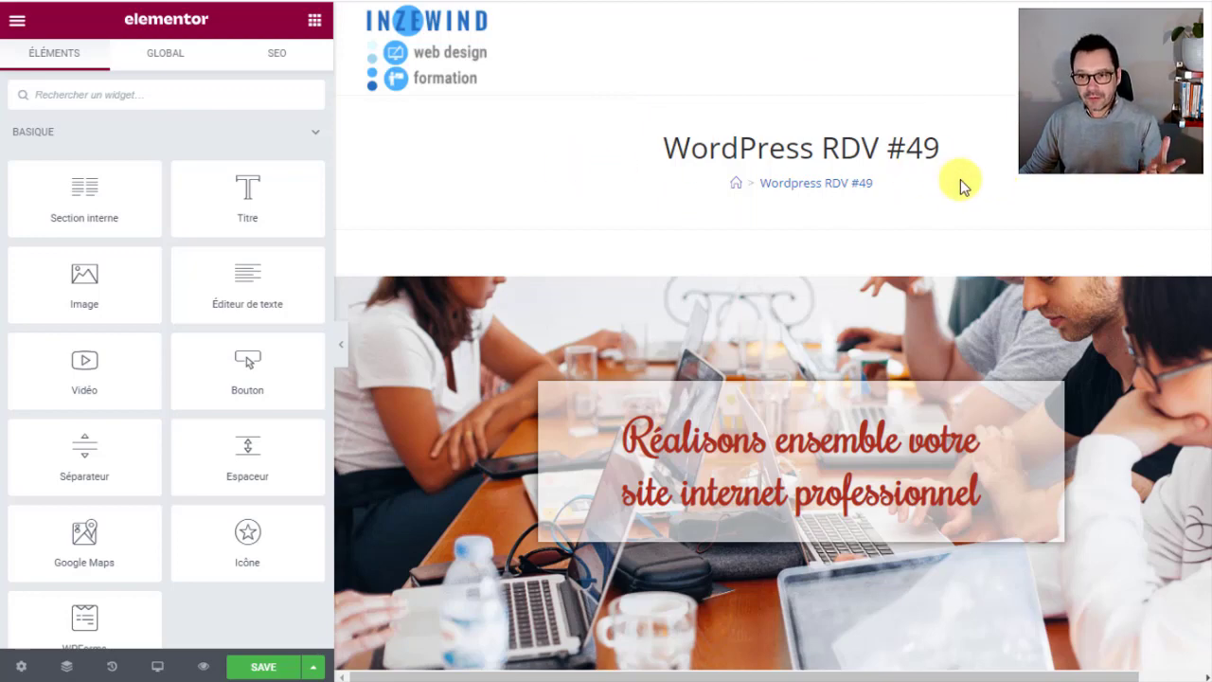
Examine the English page's content in Elementor, from the banner headline down to the registration button.
scroll(959, 177, down, 2)
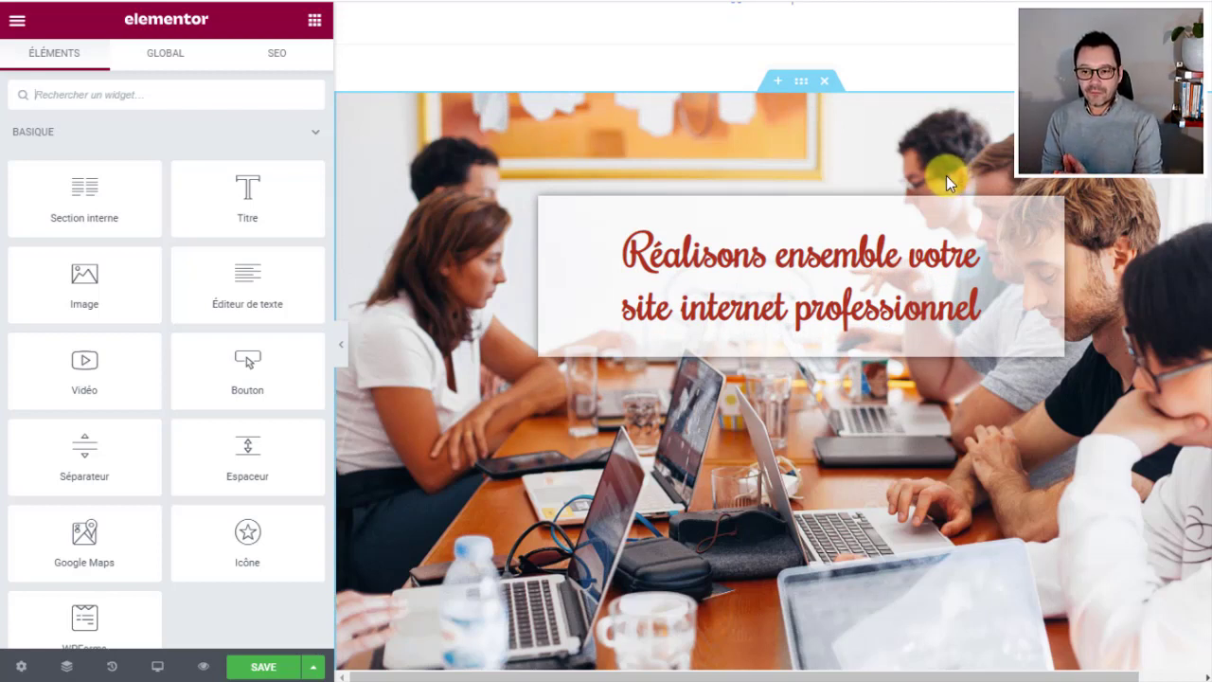
scroll(945, 181, down, 4)
scroll(926, 256, down, 10)
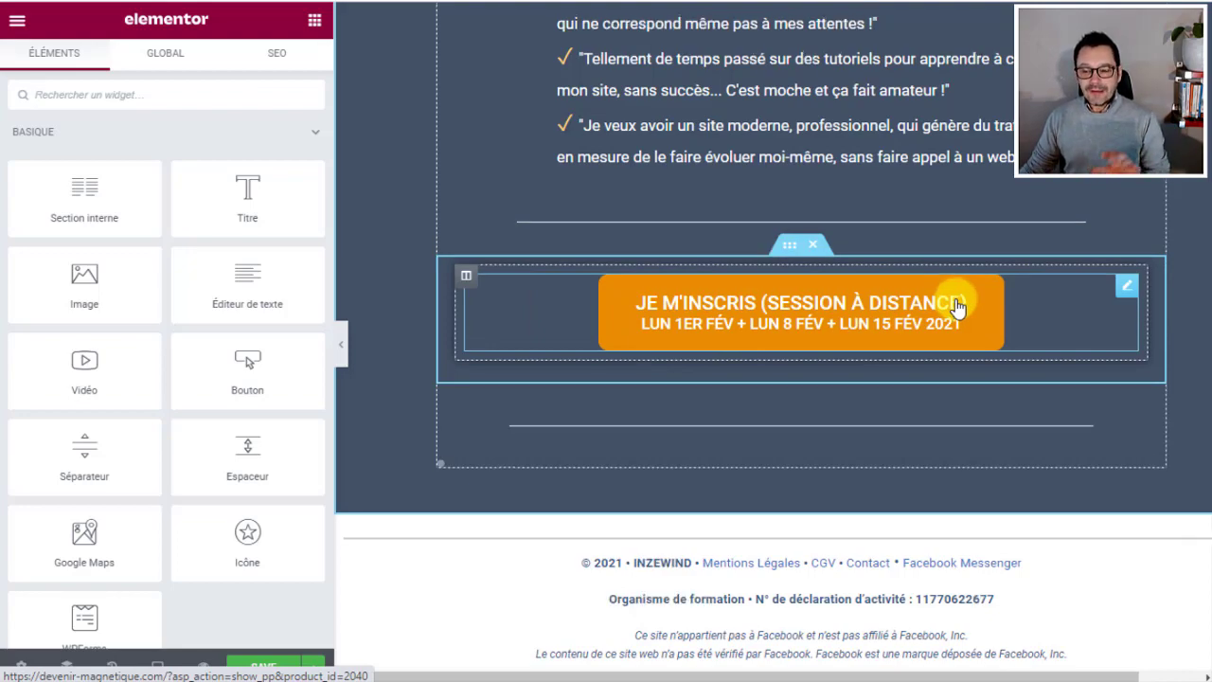
scroll(957, 305, up, 15)
scroll(951, 296, up, 4)
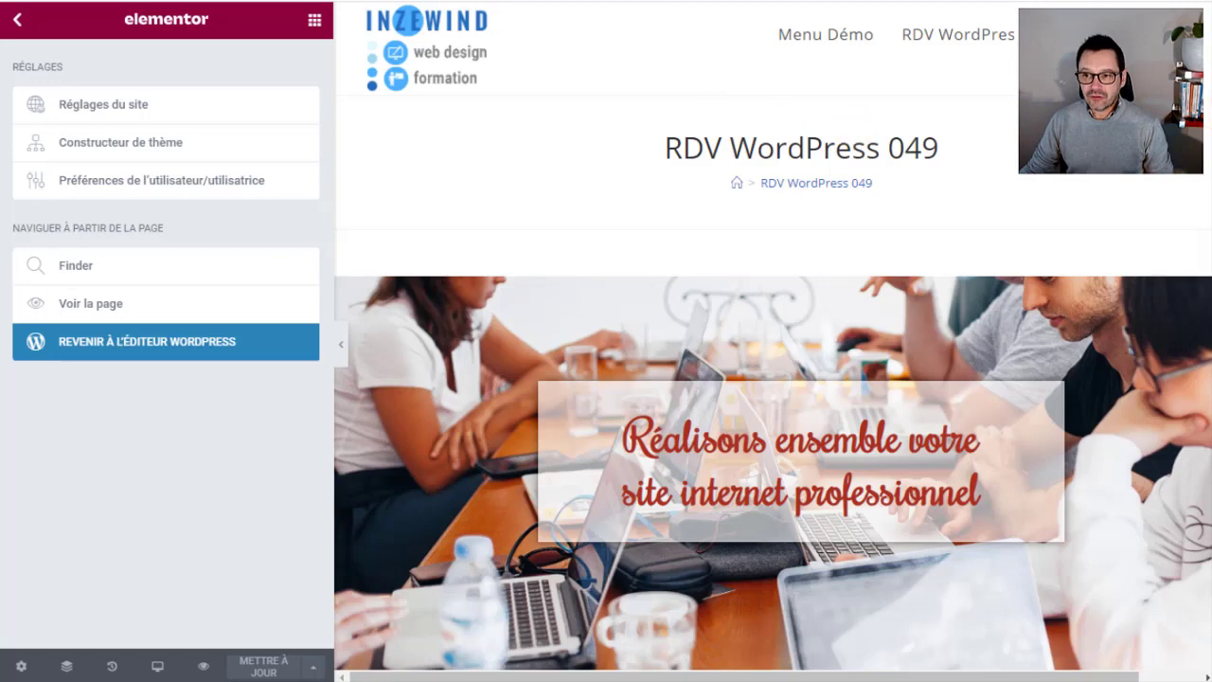
Translate the banner headline "Réalisons ensemble votre site internet professionnel" into British English with DeepL and copy the translation.
scroll(906, 228, down, 3)
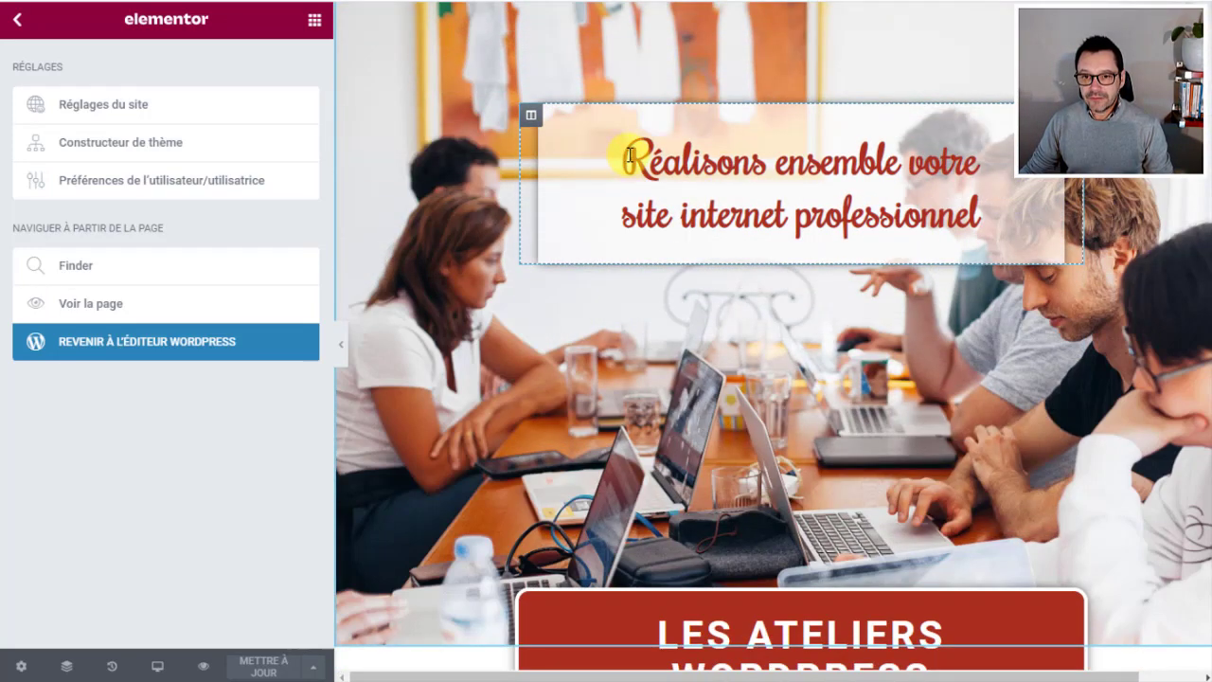
mouse_move(629, 157)
mouse_down()
mouse_move(981, 200)
mouse_move(638, 149)
mouse_up()
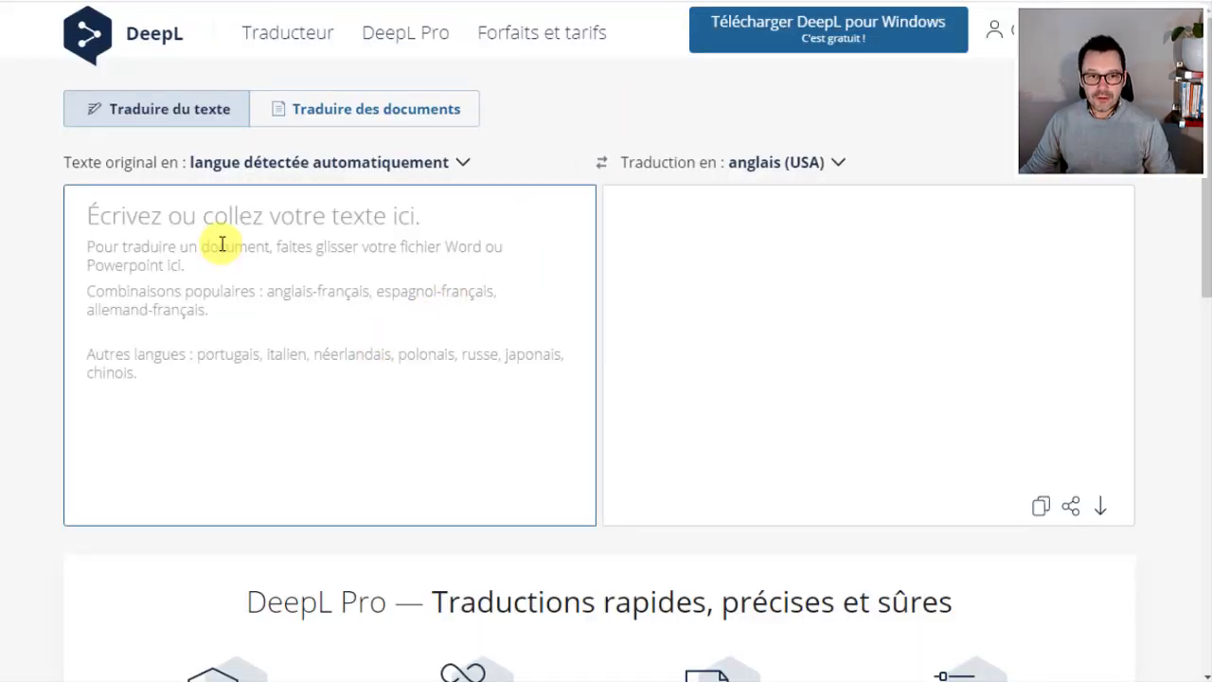
text(Réalisons ensemble votre site internet professionnel)
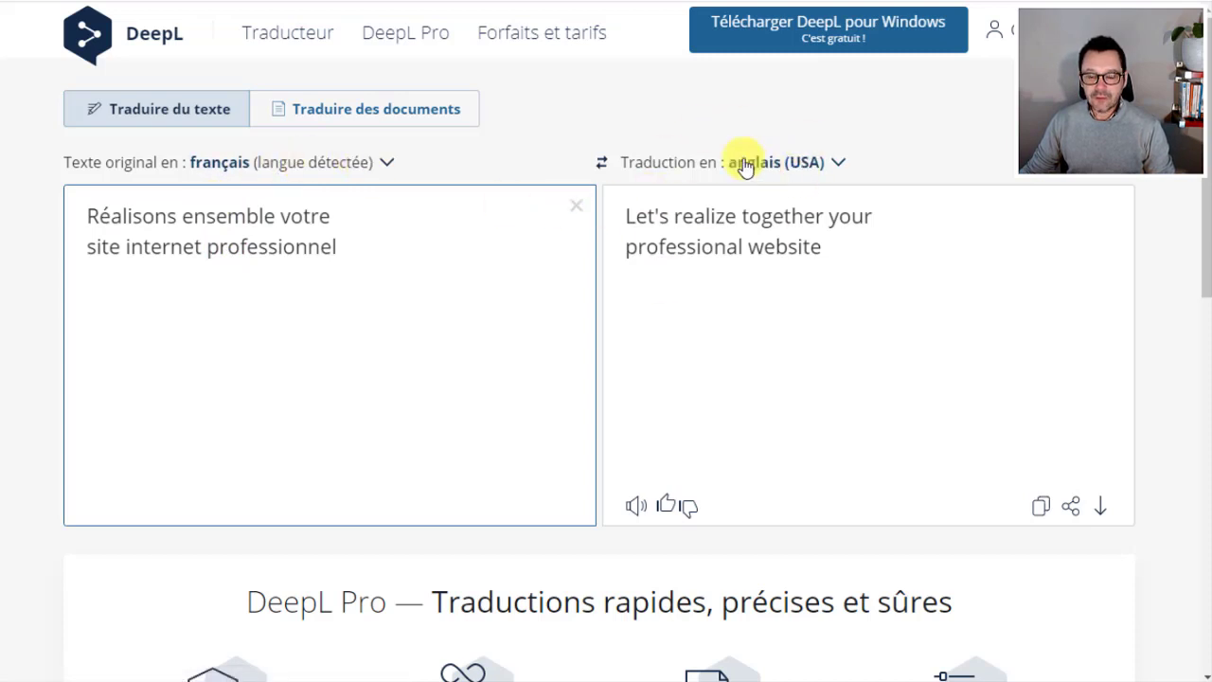
click(842, 166)
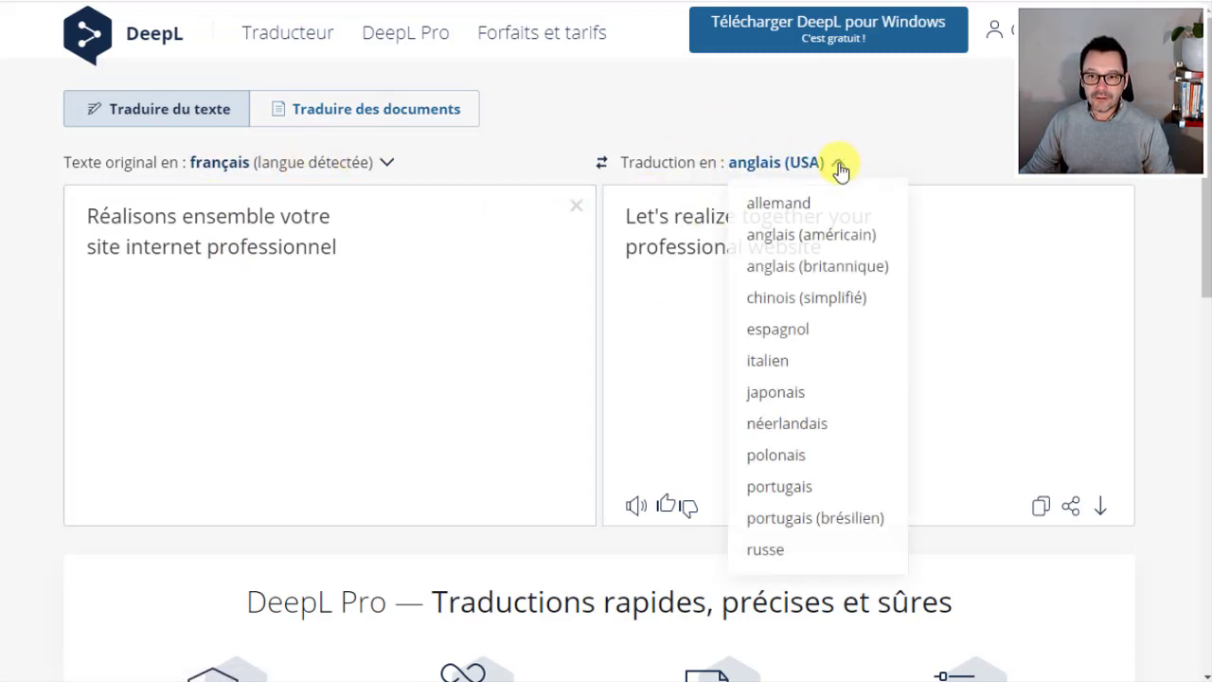
click(826, 266)
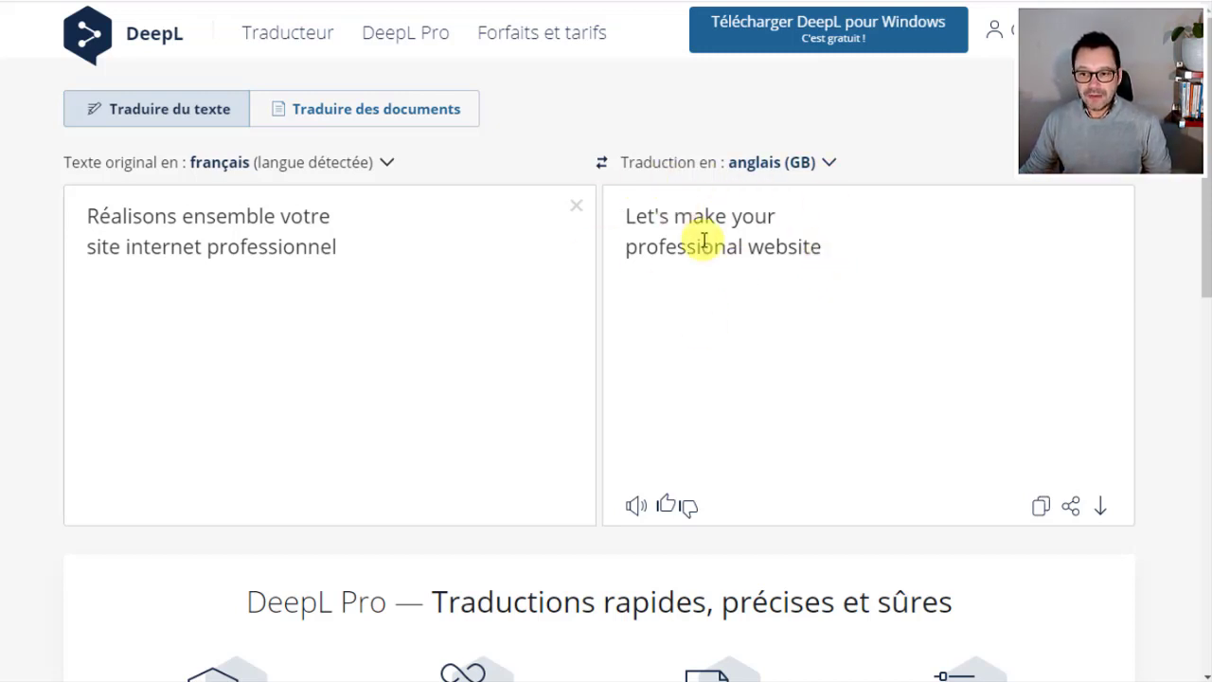
click(1041, 512)
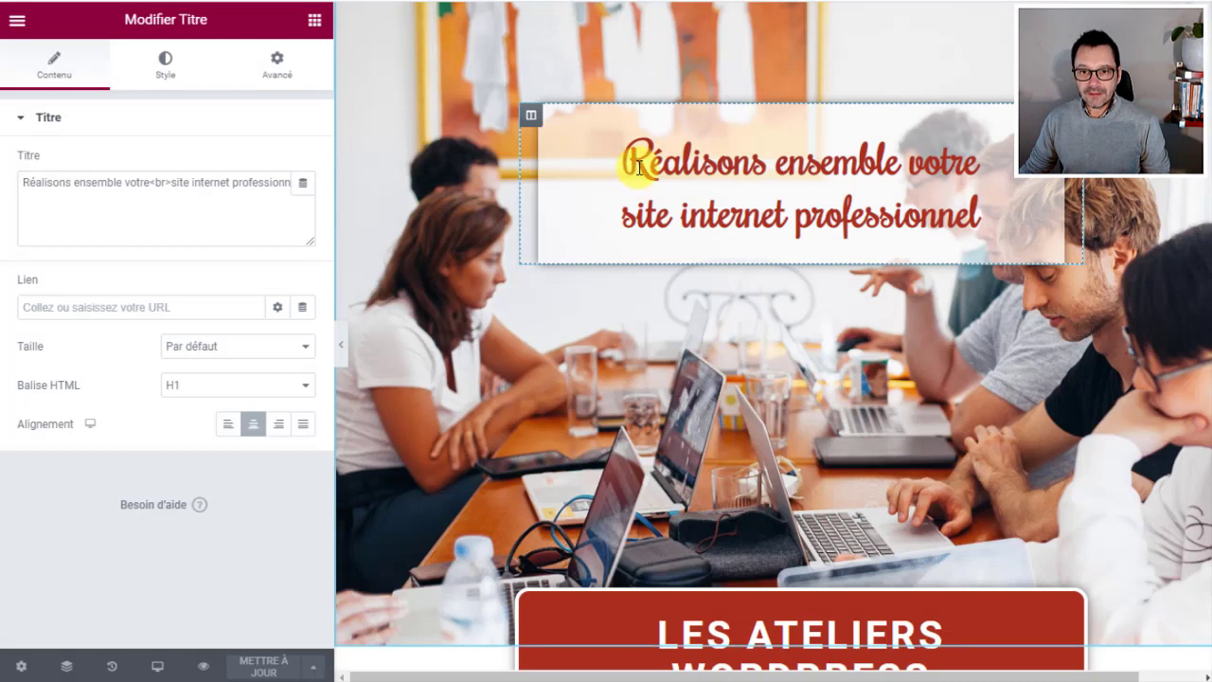
Back in Elementor, replace the banner title with the translated text "Let's make your professional website".
click(67, 184)
key(ctrl+a)
key(BackSpace)
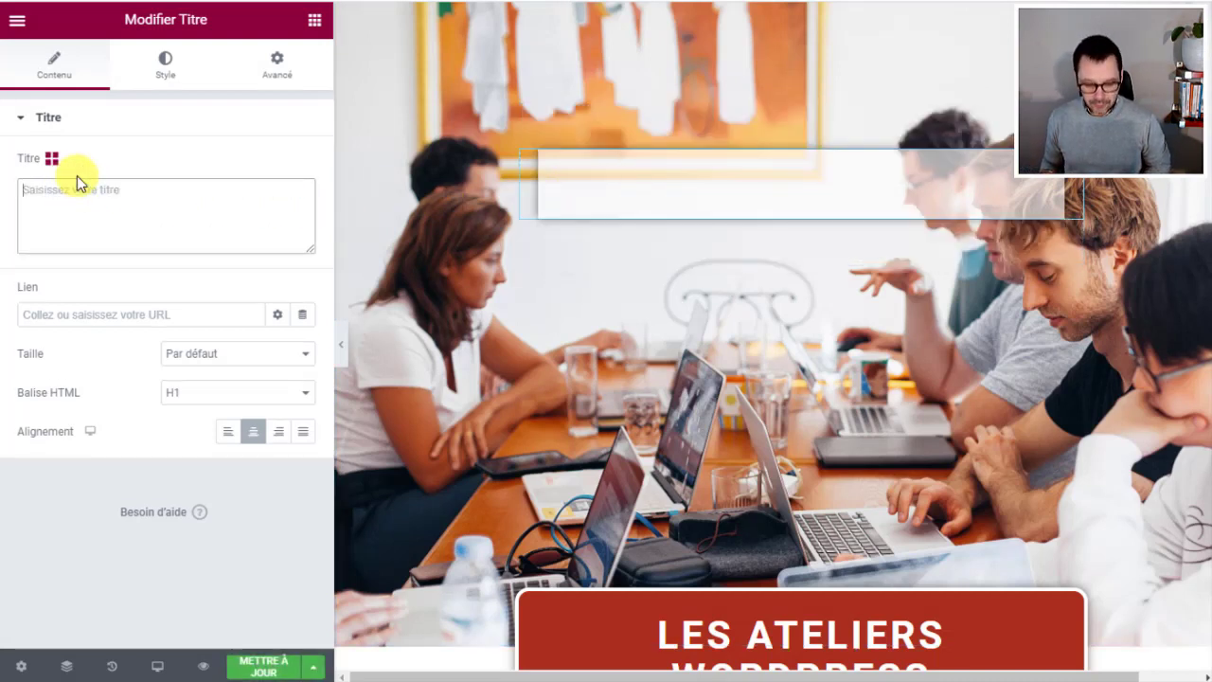
key(ctrl+v)
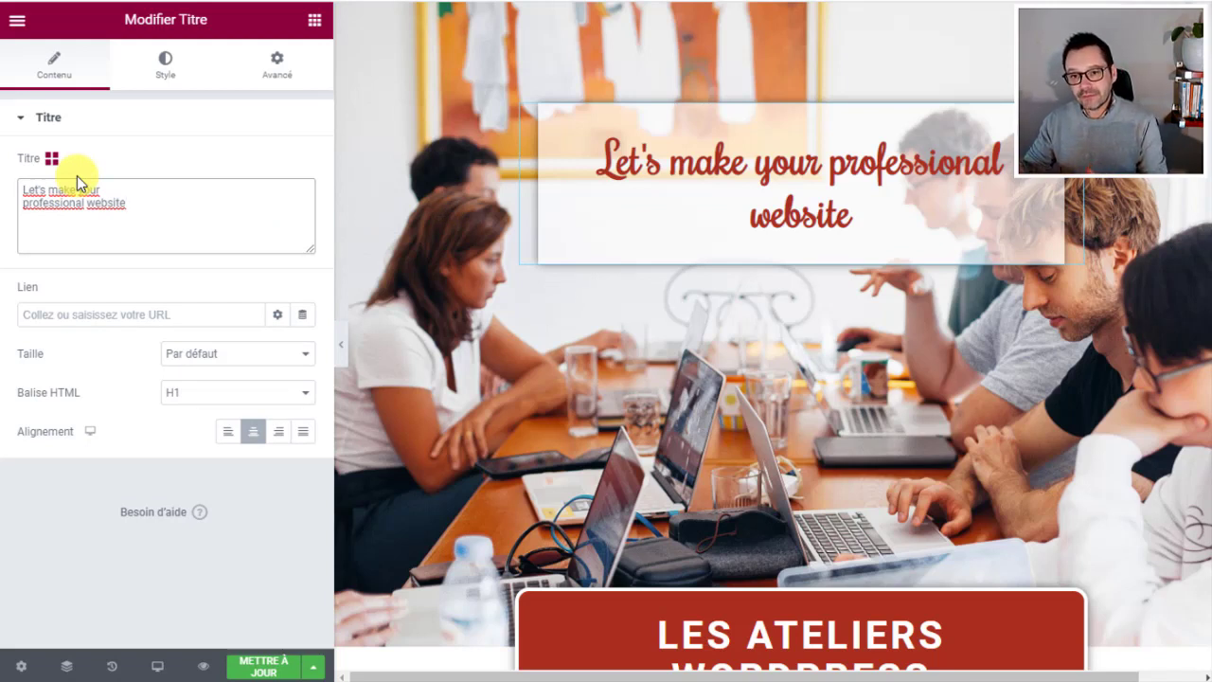
scroll(451, 281, down, 3)
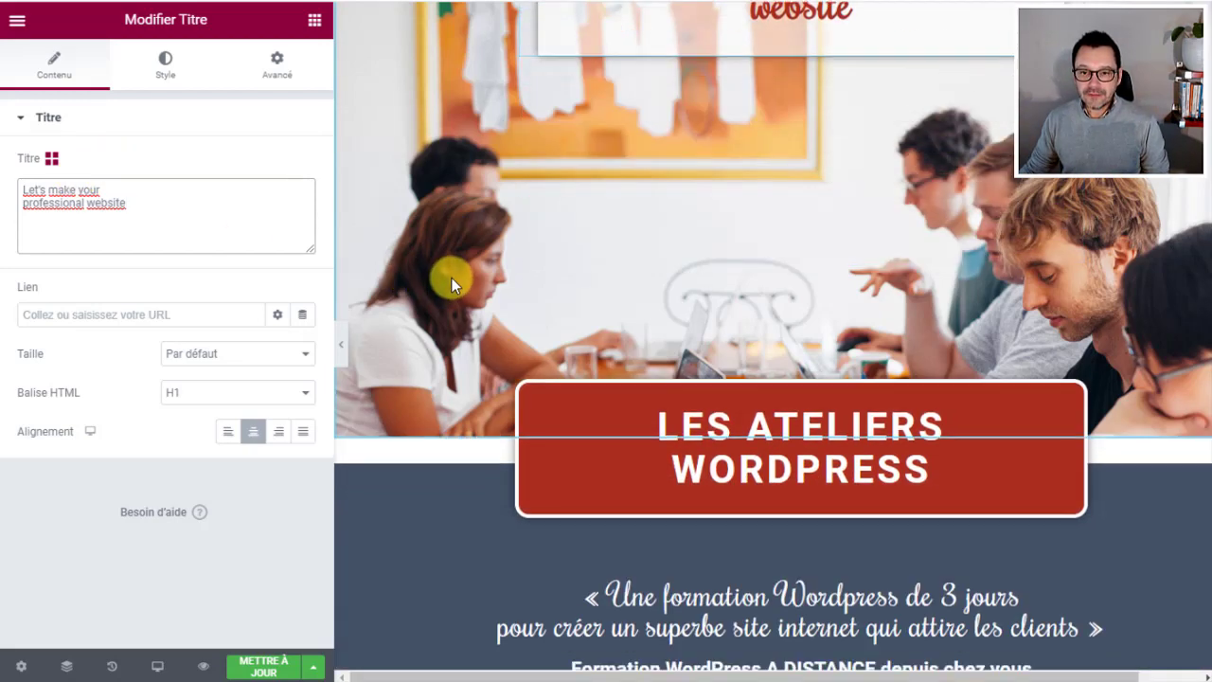
scroll(446, 276, up, 2)
scroll(442, 275, up, 1)
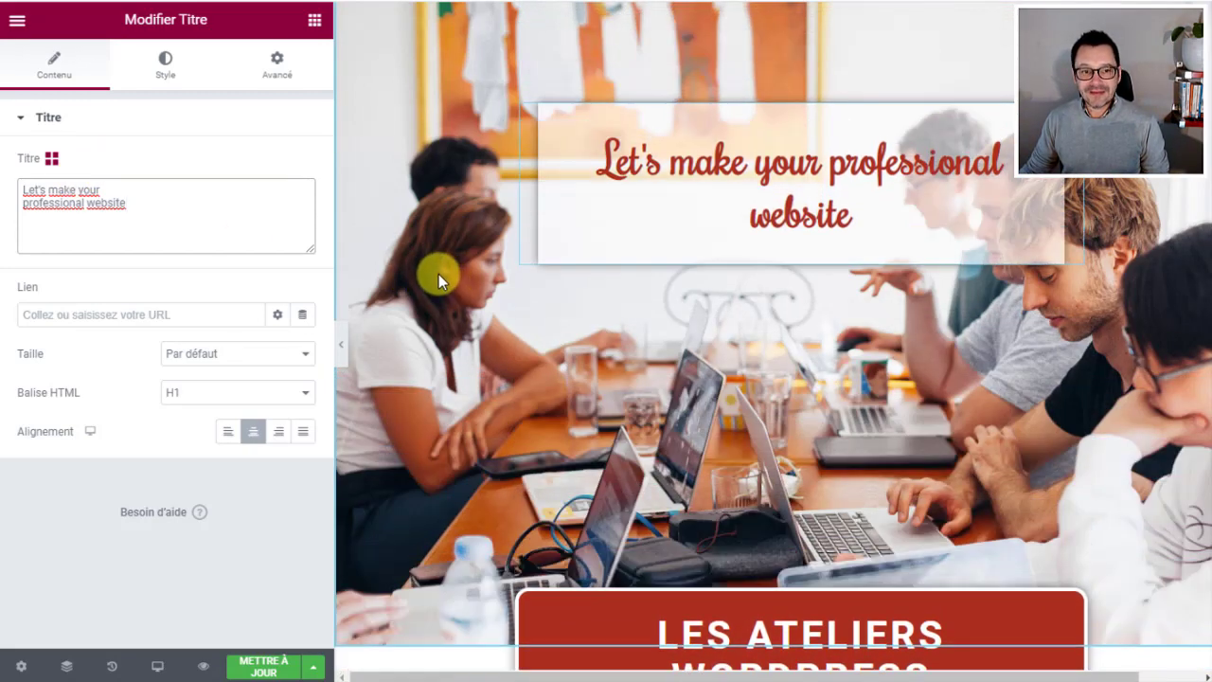
Copy the text of the registration button near the page's end and translate it into British English in DeepL.
scroll(433, 276, down, 3)
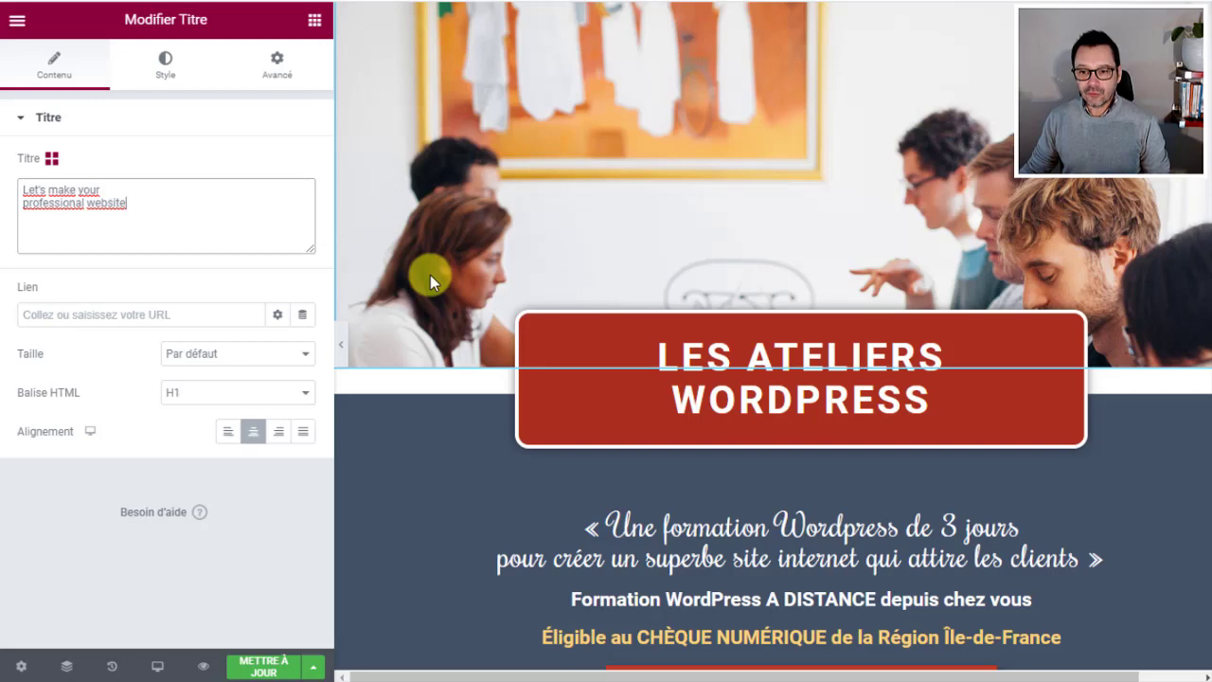
scroll(430, 275, down, 10)
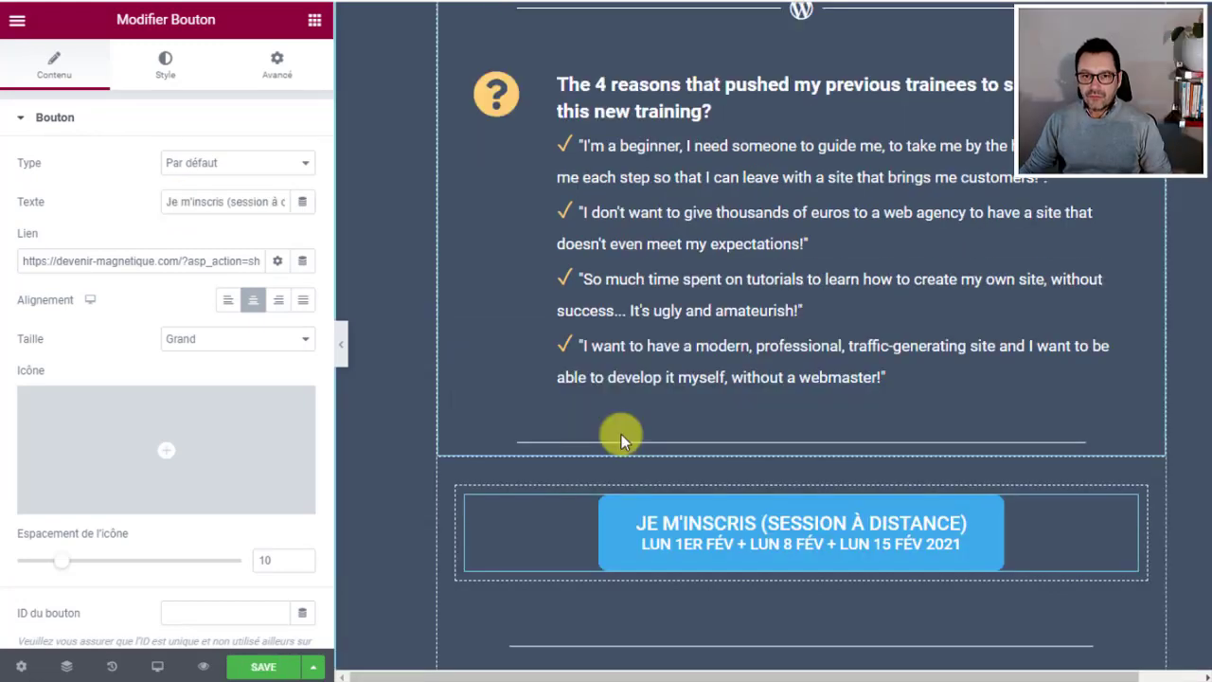
scroll(623, 434, down, 1)
scroll(627, 434, down, 1)
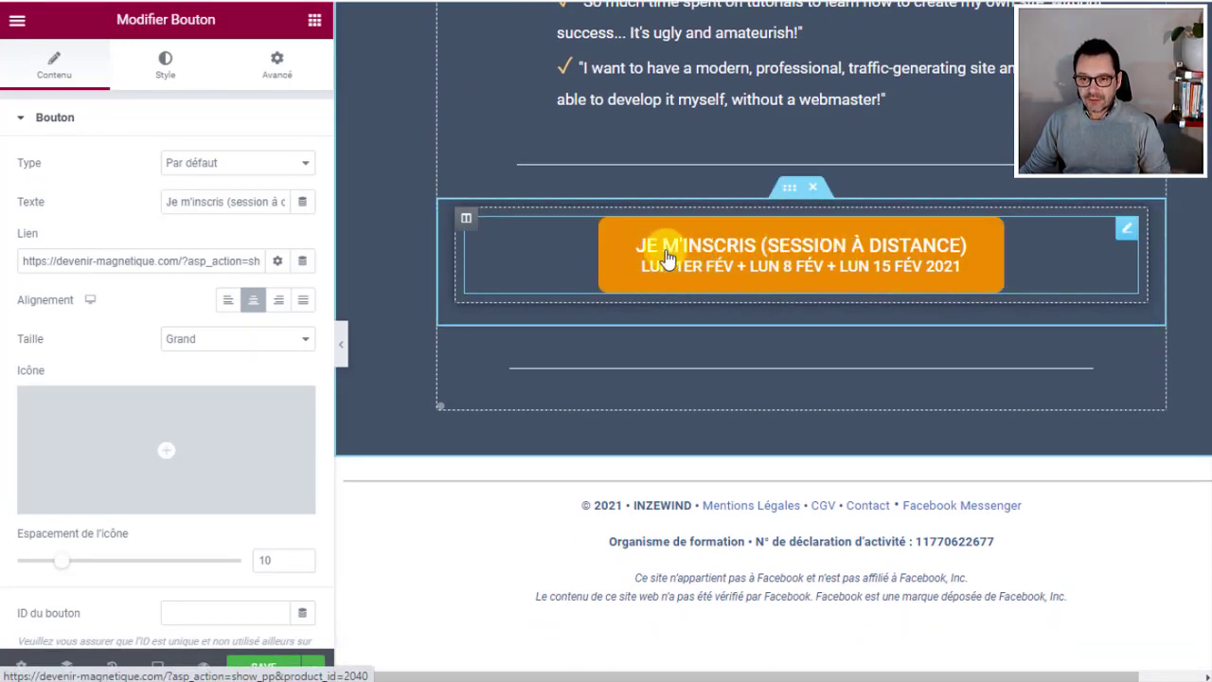
triple_click(282, 202)
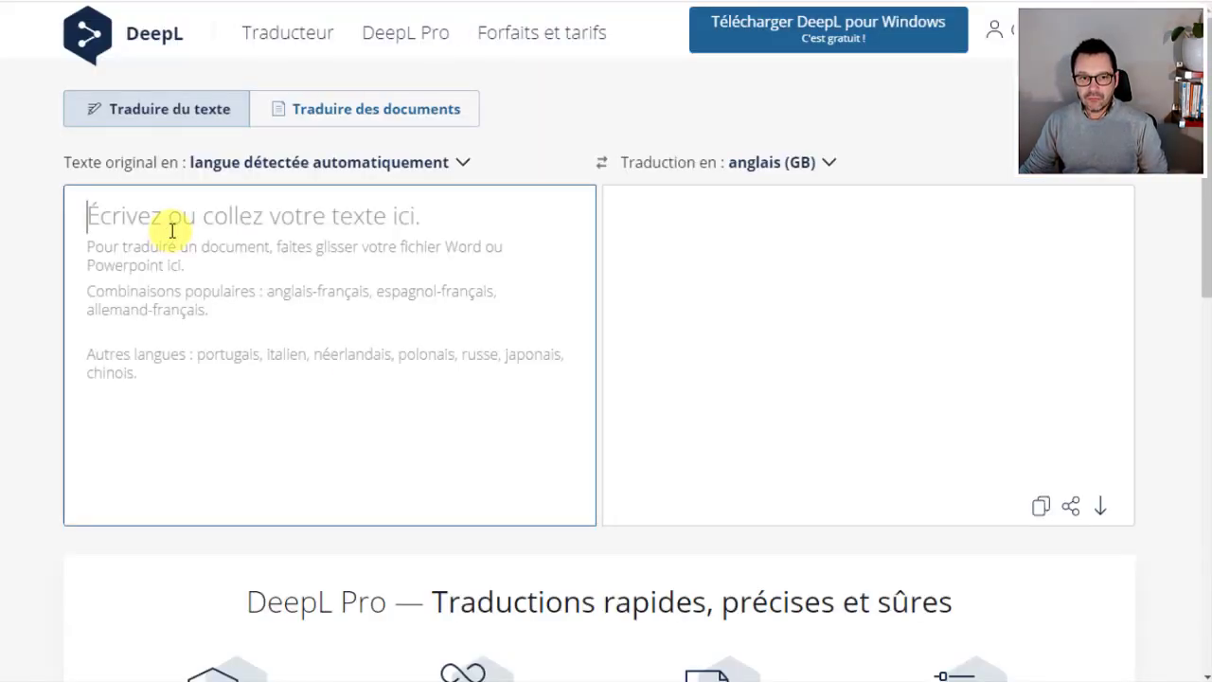
key(ctrl+v)
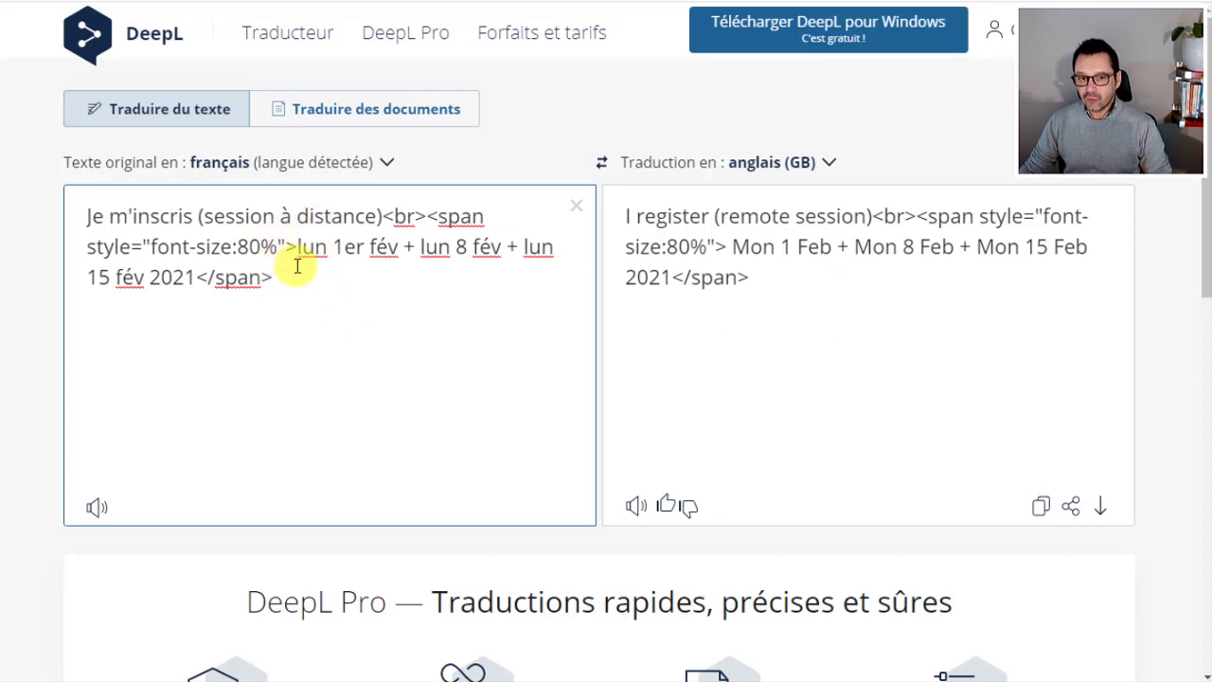
Check the translated dates, then replace the button text in Elementor with "I register (remote session)" and Mon 1 Feb + Mon 8 Feb + Mon 15 Feb 2021.
drag(299, 247, 399, 246)
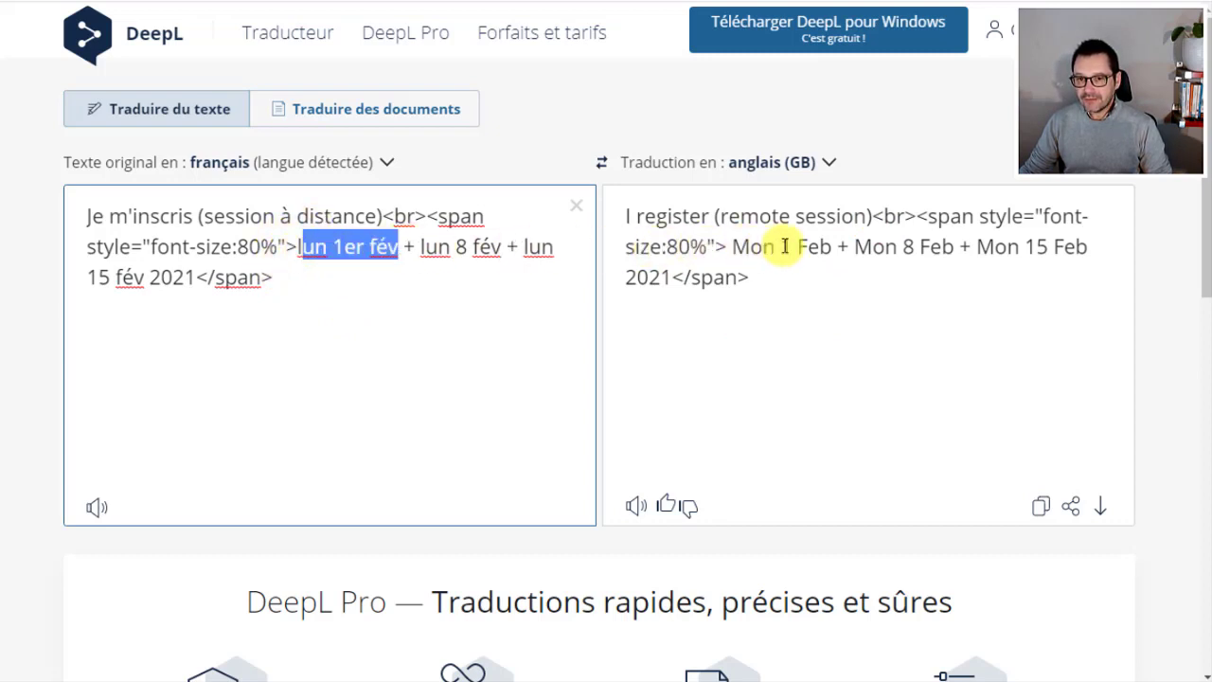
click(334, 246)
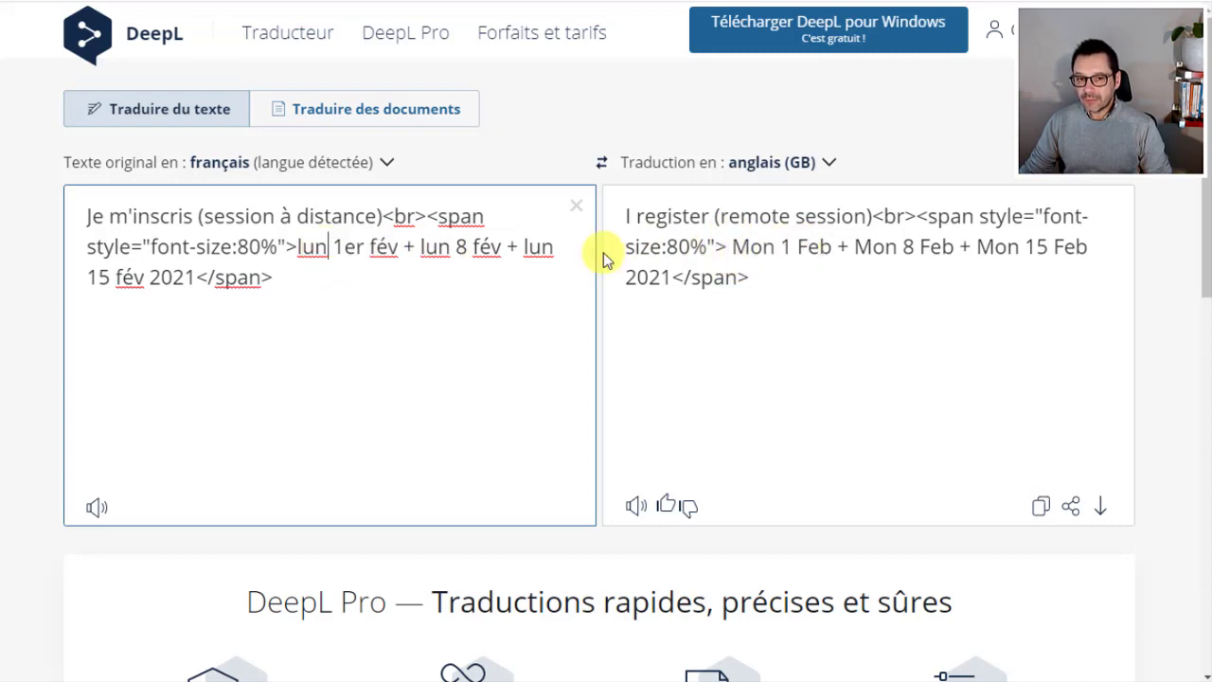
click(753, 247)
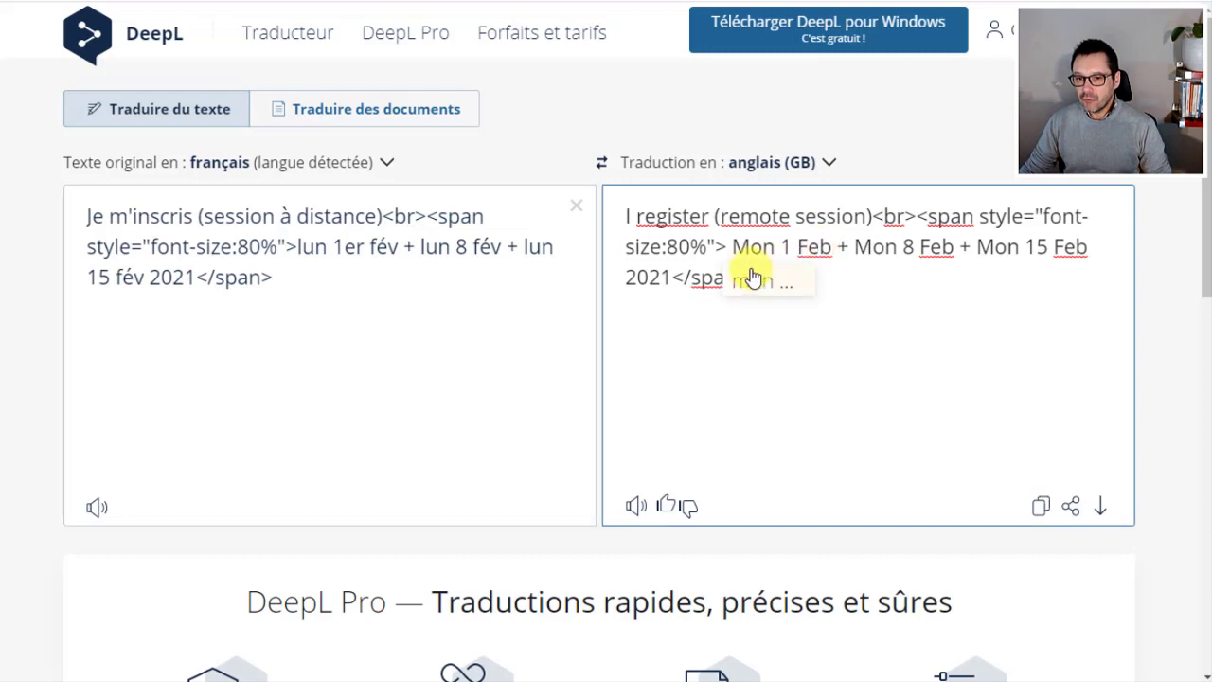
click(889, 282)
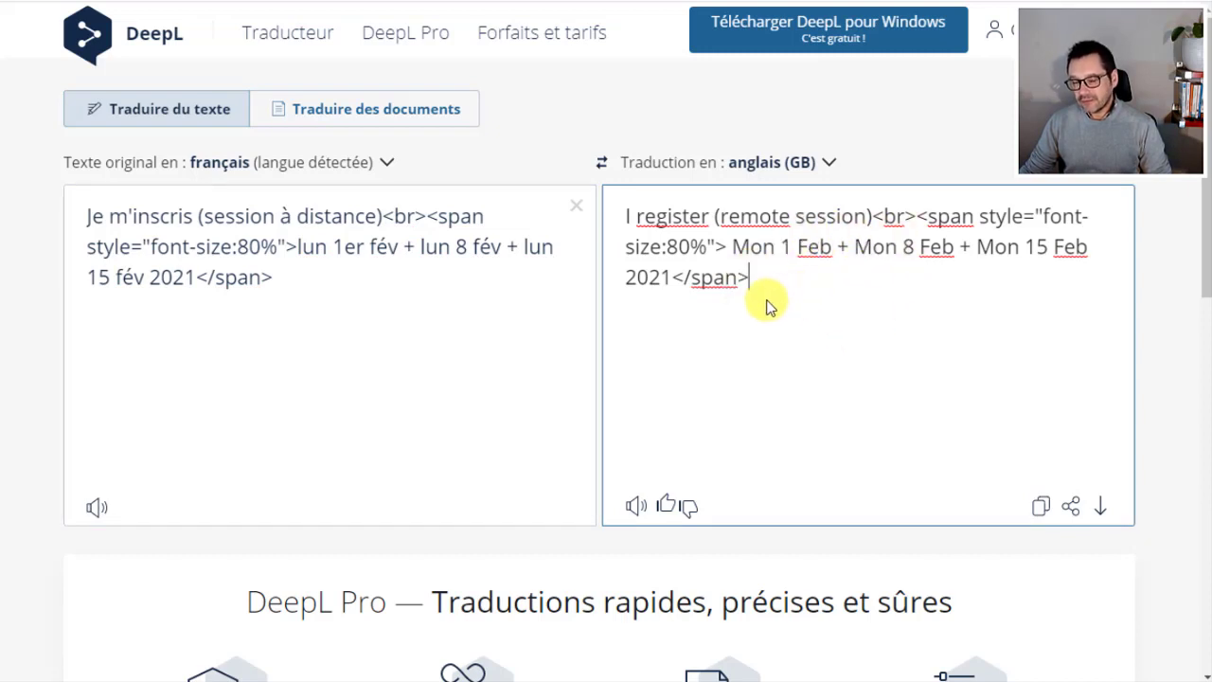
click(1040, 509)
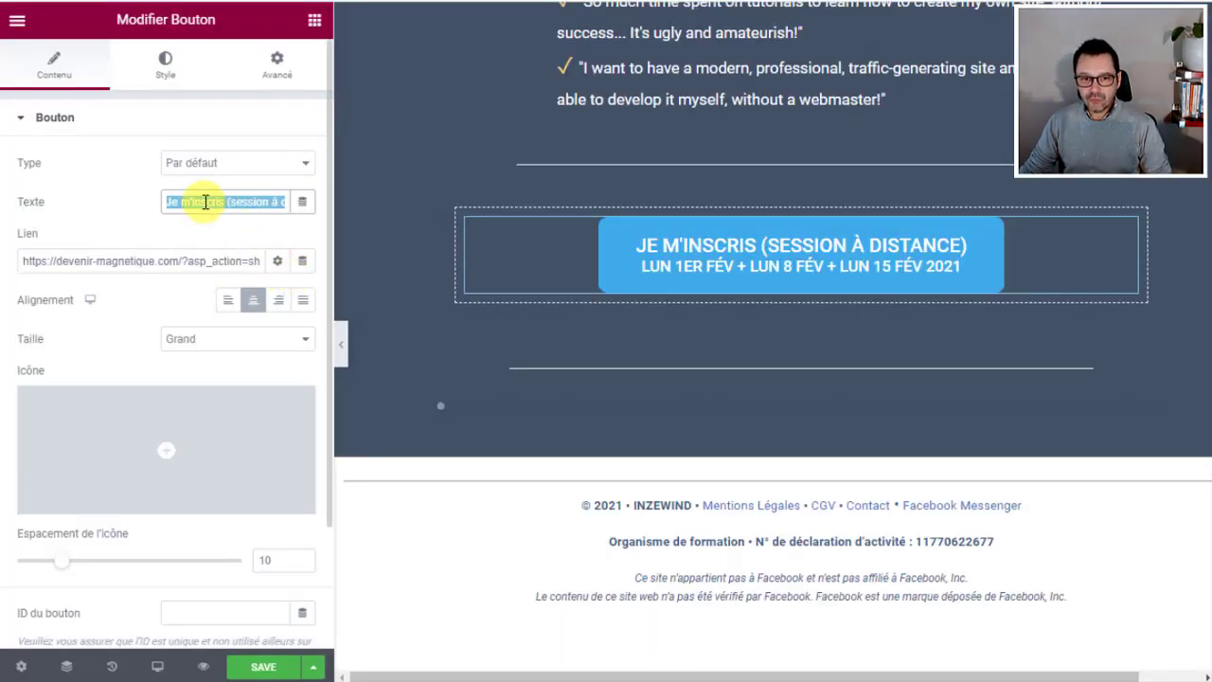
key(ctrl+v)
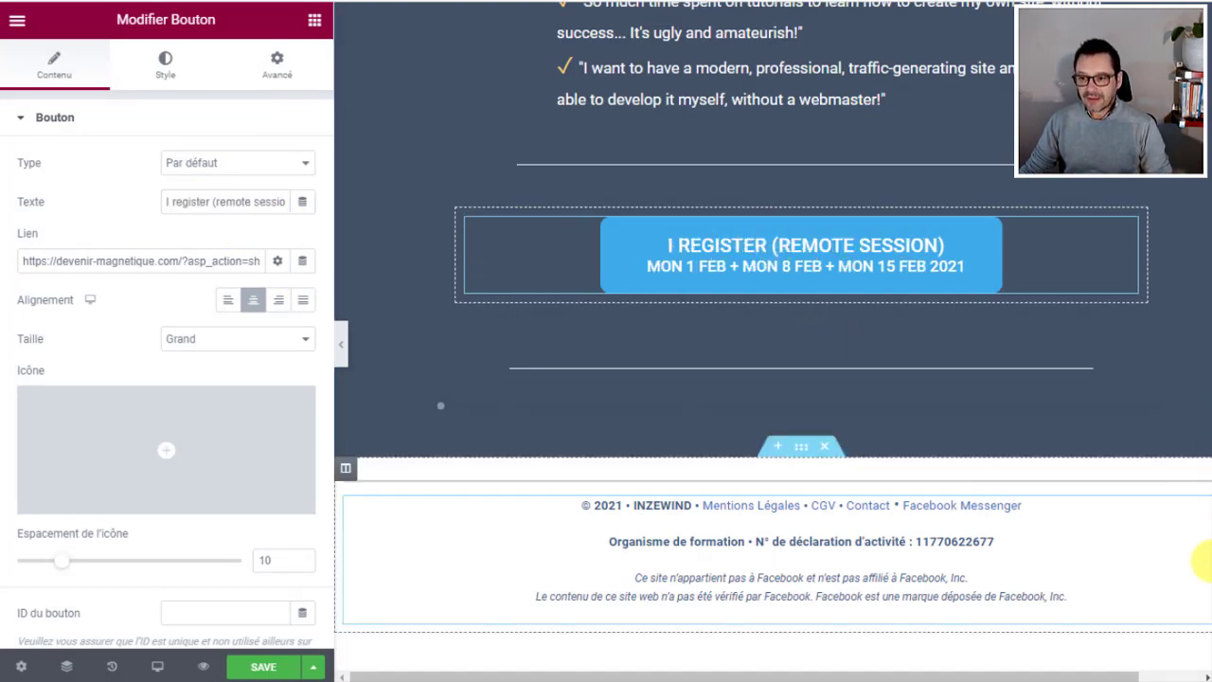
Replace the "Chèque numérique" image with the English version cheque-numerique-idf-gb.jpg from the media library.
scroll(1028, 462, up, 8)
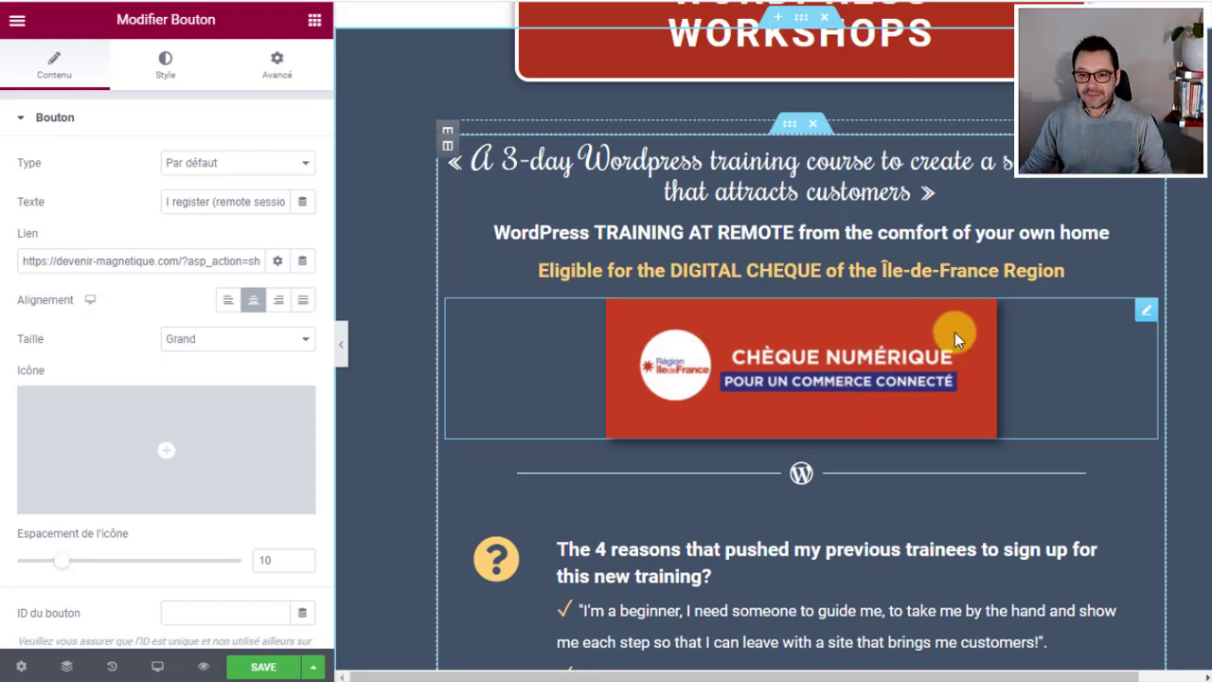
click(1146, 309)
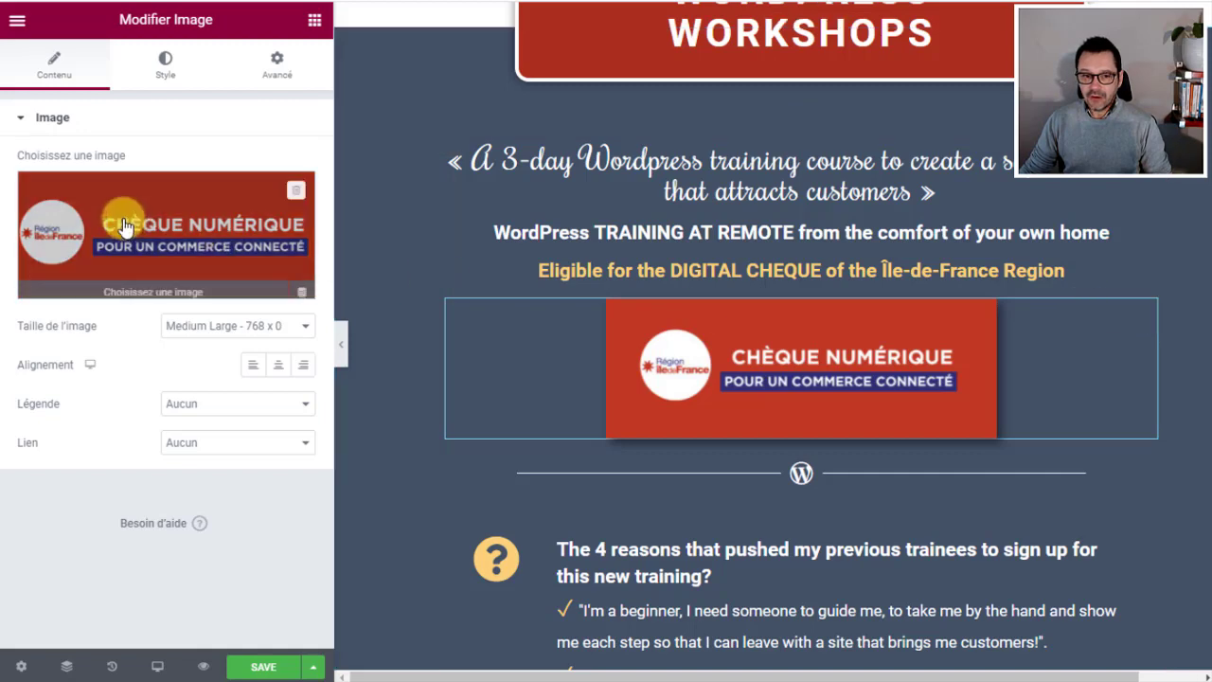
click(295, 196)
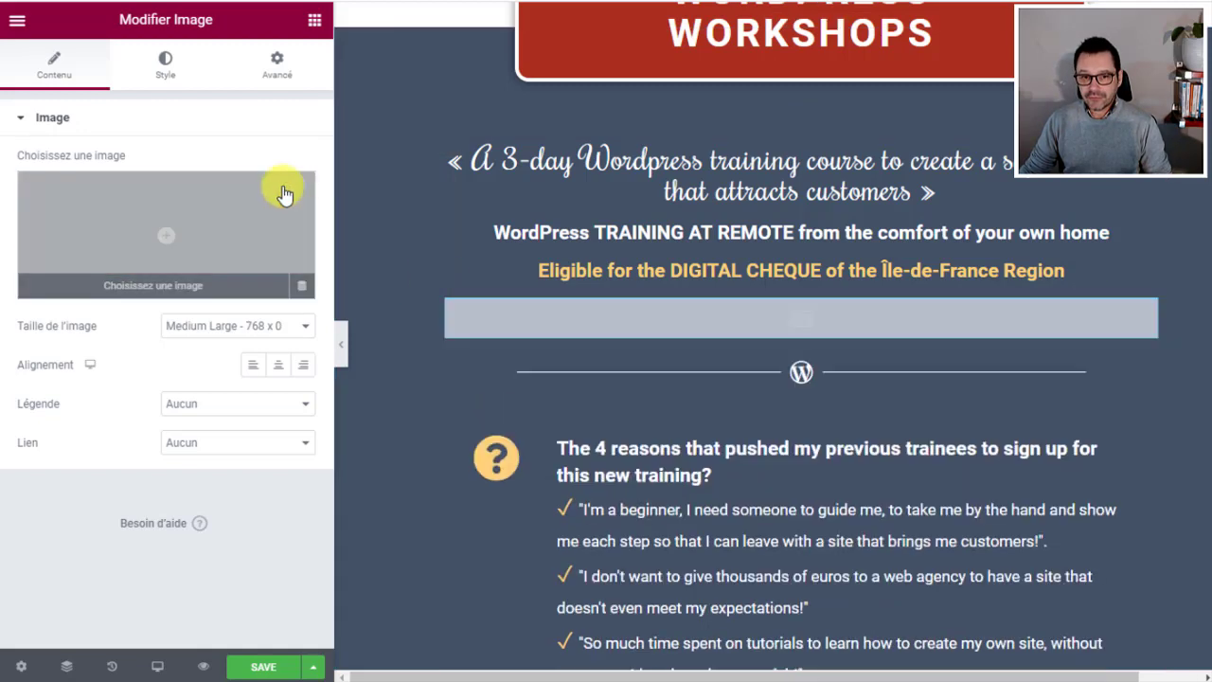
click(167, 237)
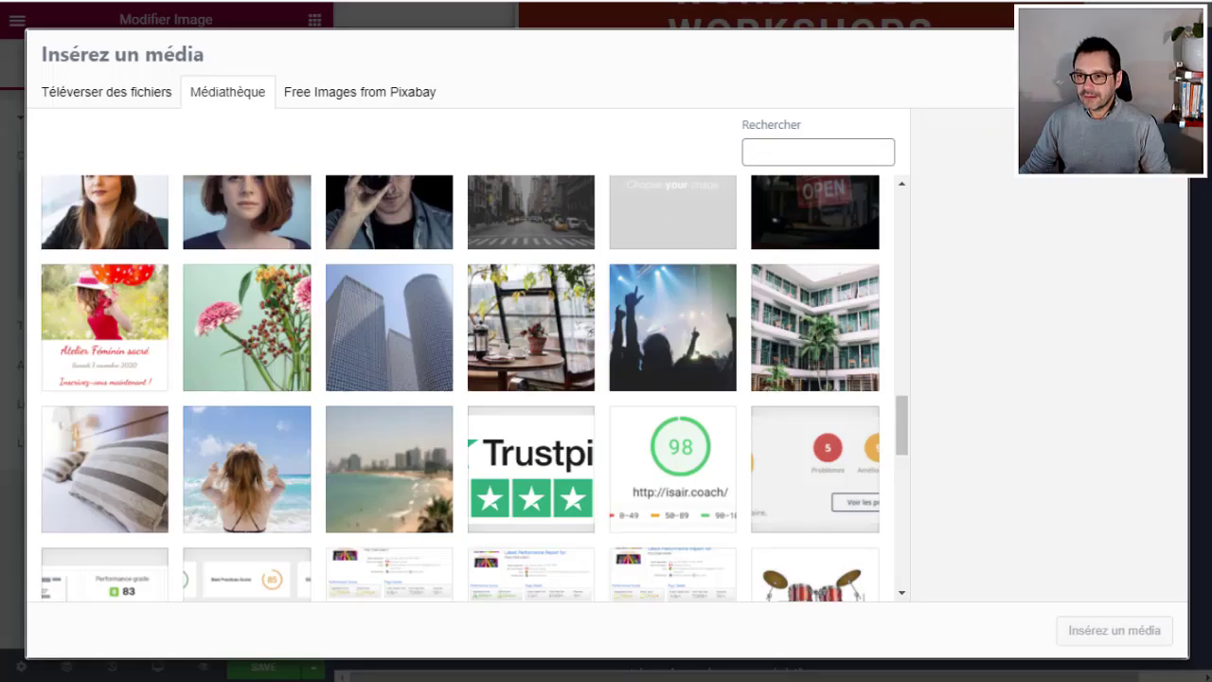
drag(708, 291, 652, 301)
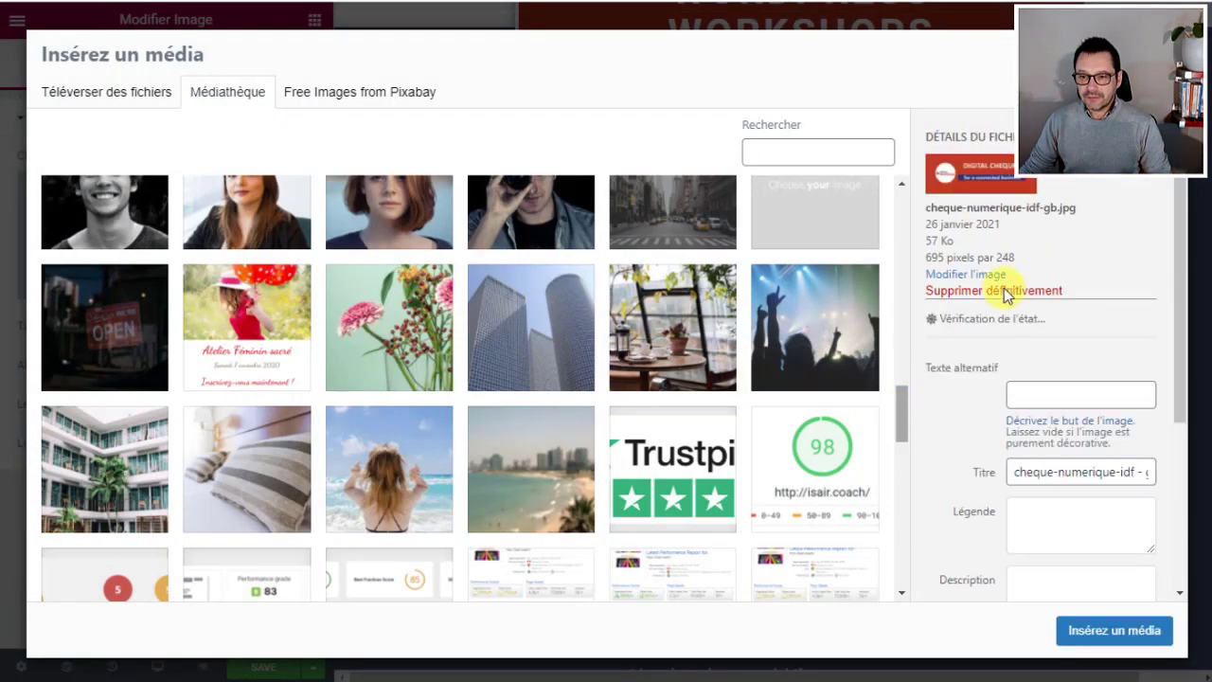
click(1104, 633)
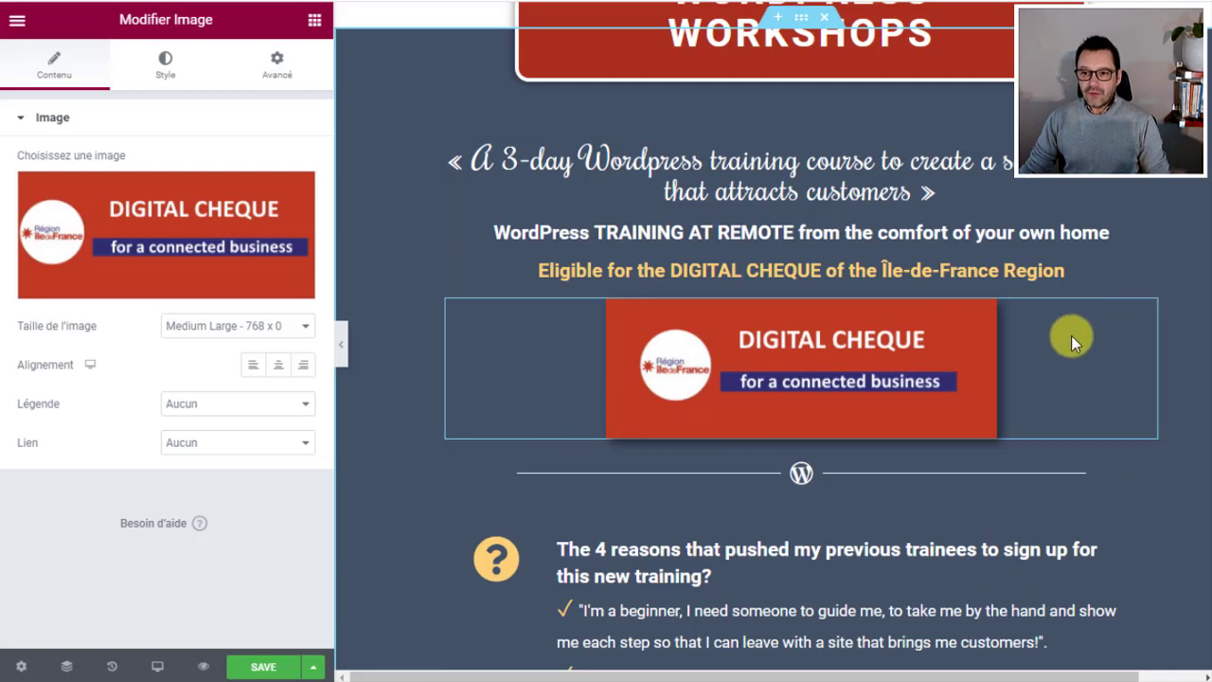
Review the translated content in the editor, from the banner headline down to the list of four reasons.
scroll(834, 313, up, 4)
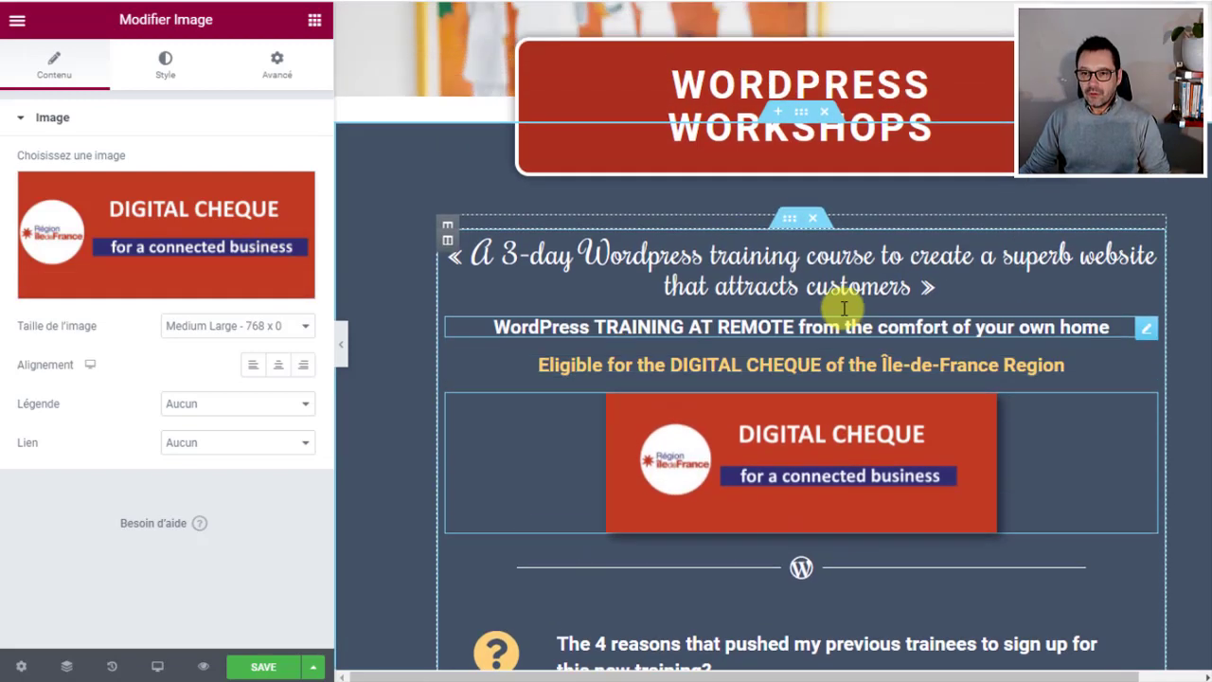
scroll(822, 306, up, 3)
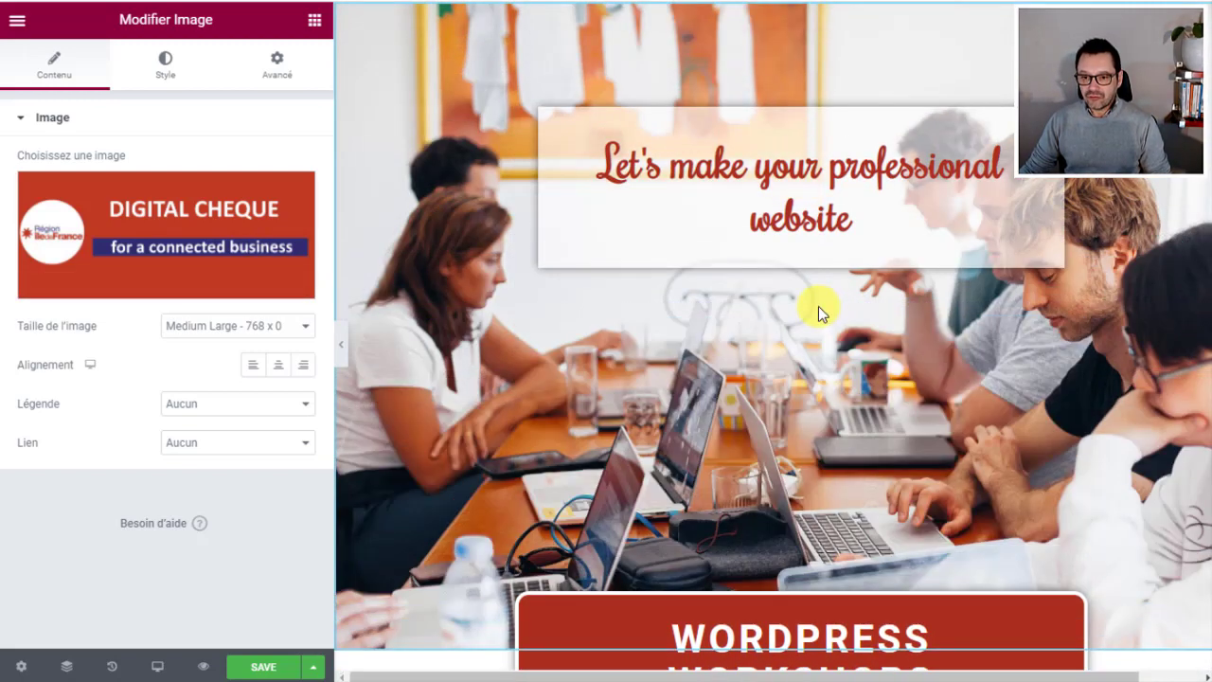
scroll(817, 306, down, 2)
scroll(815, 306, down, 4)
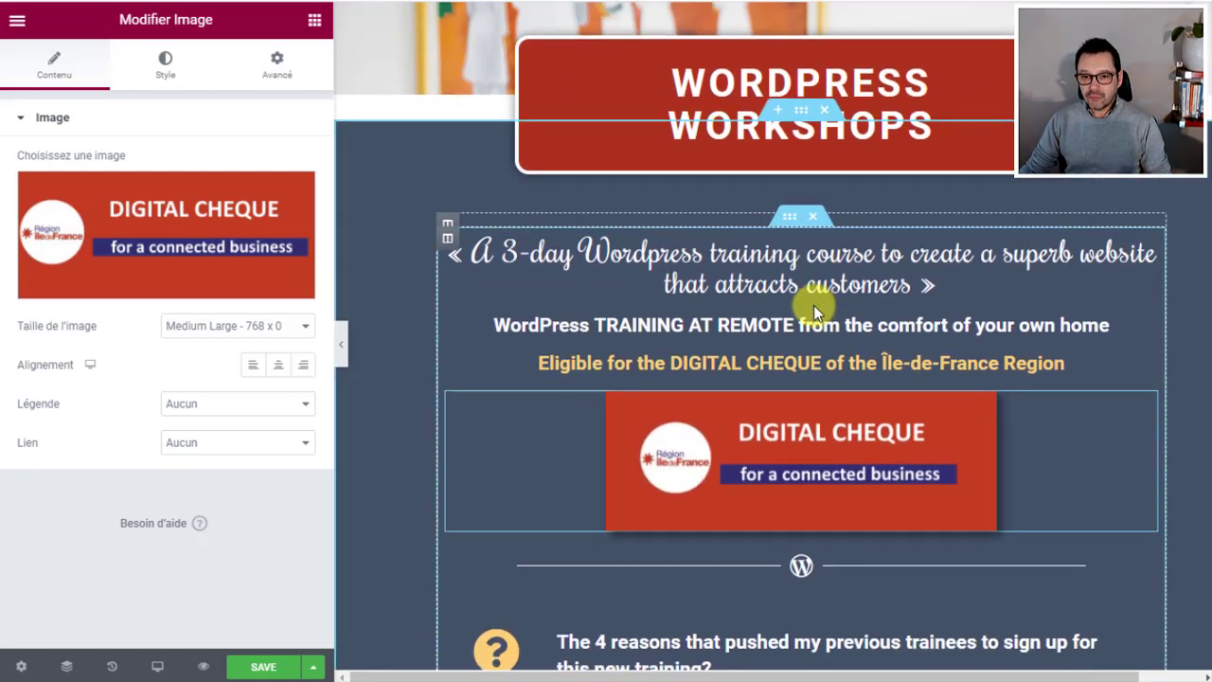
scroll(1193, 329, down, 1)
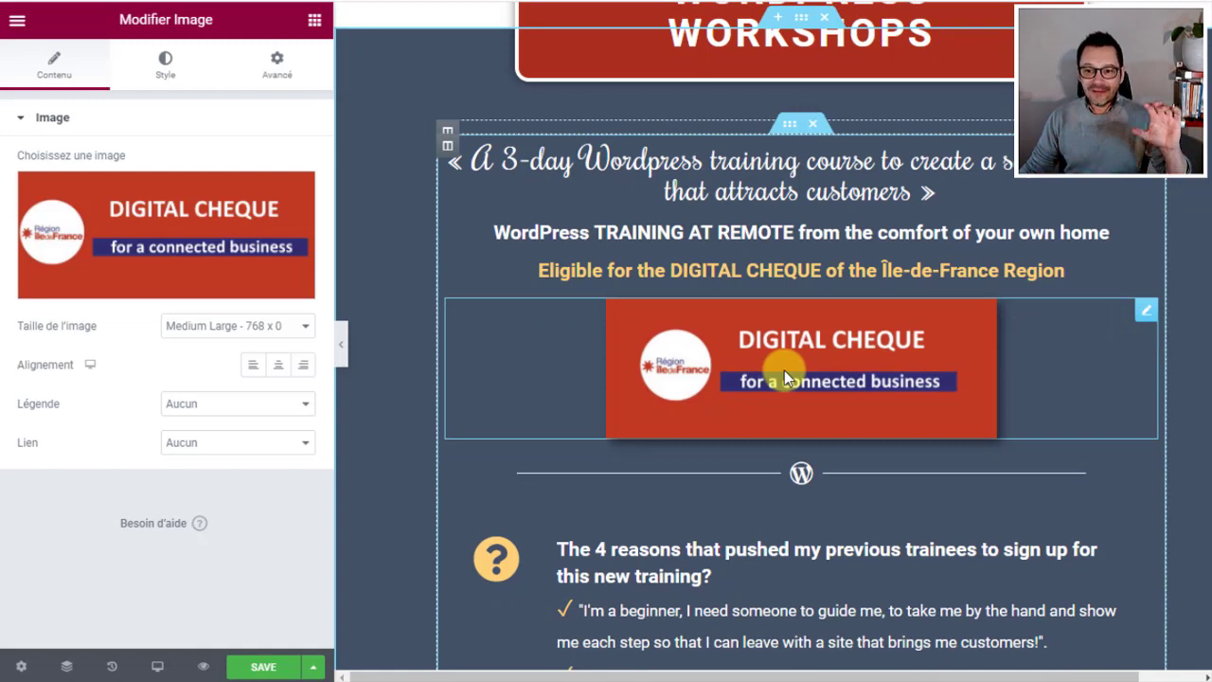
scroll(762, 368, down, 1)
scroll(761, 361, down, 2)
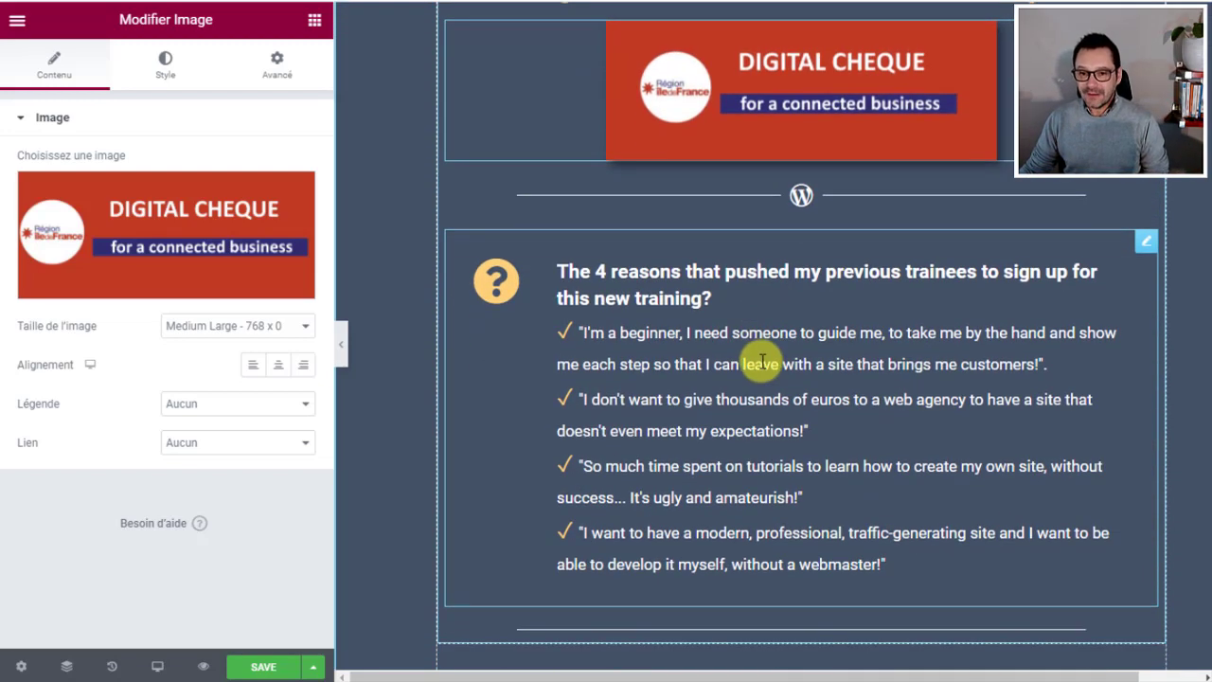
Save the page and look through the English version on the site, from the banner to the registration button.
click(272, 645)
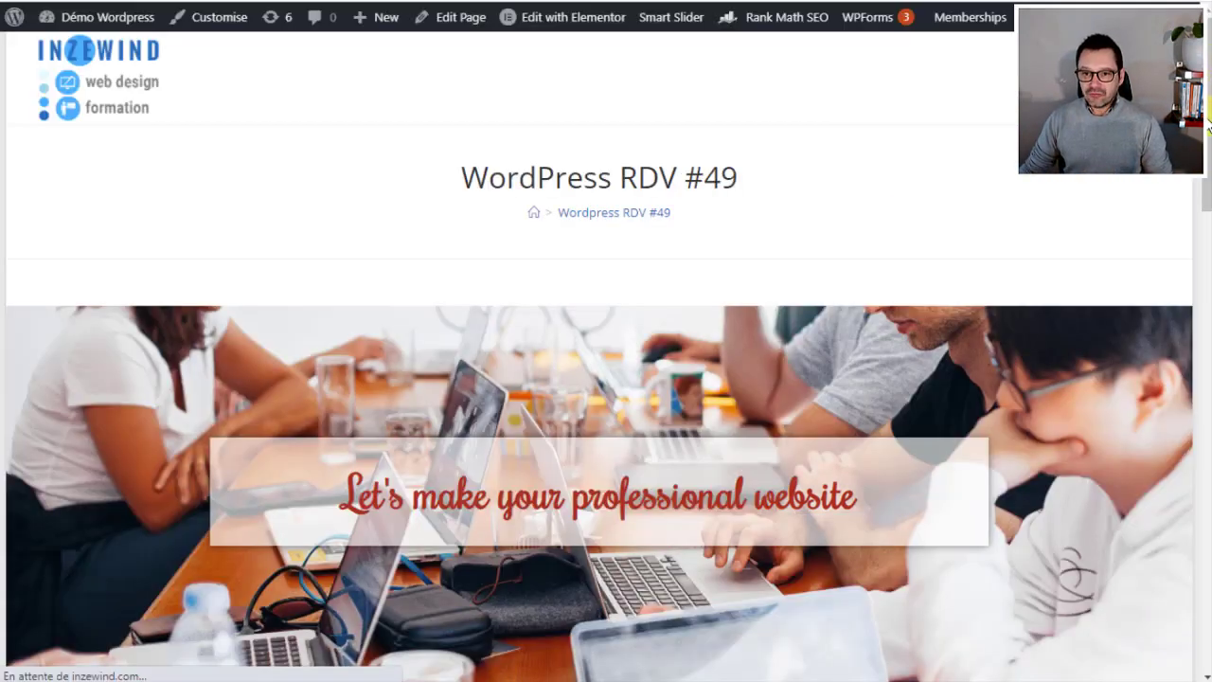
drag(1209, 123, 1202, 407)
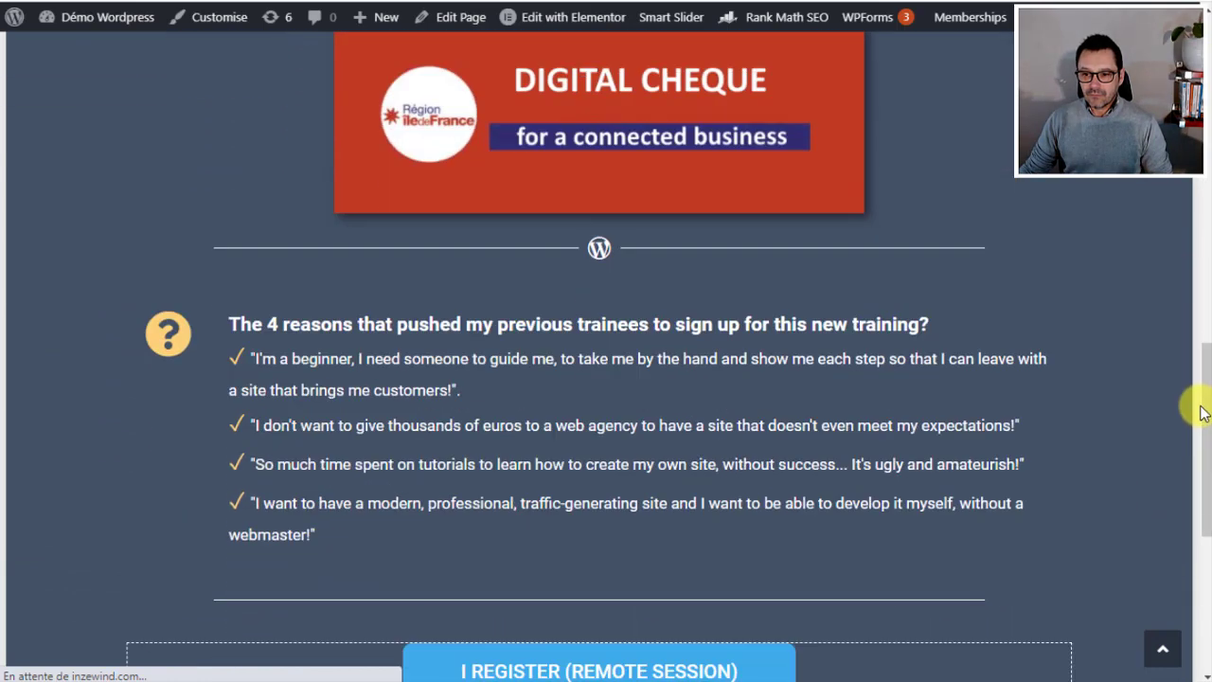
drag(1205, 457, 1205, 125)
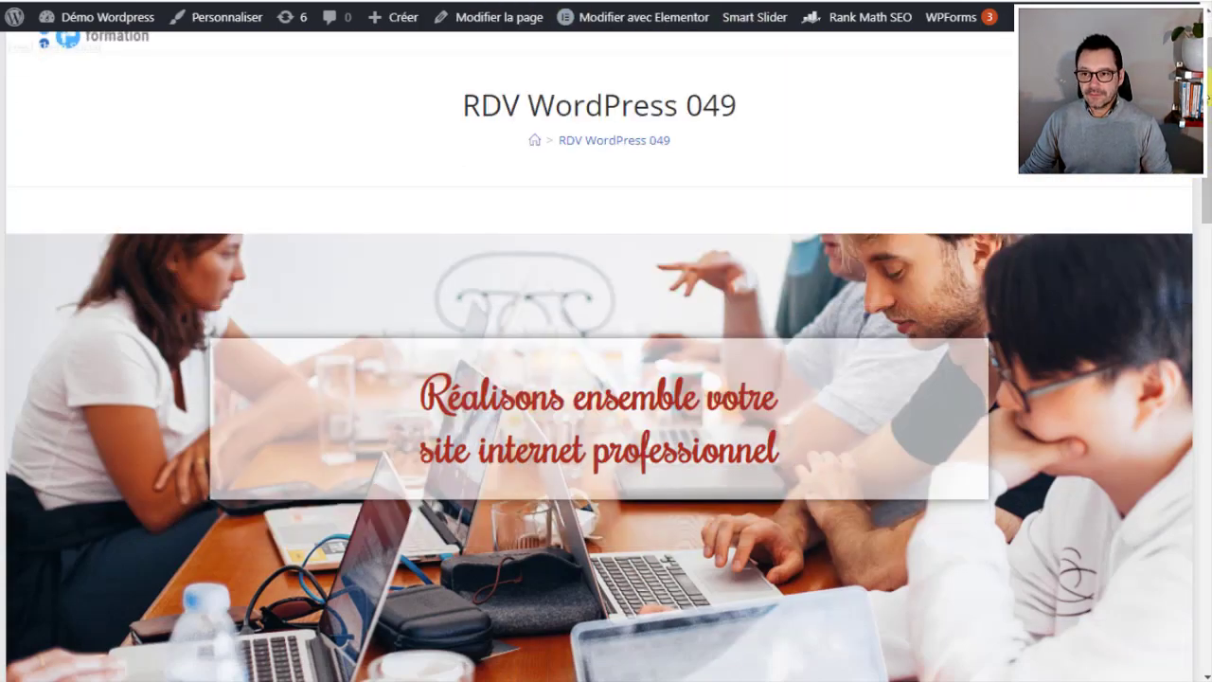
Compare the French and English versions of the RDV WordPress 049 page on the site, and check both entries in the pages list.
drag(1210, 91, 1201, 358)
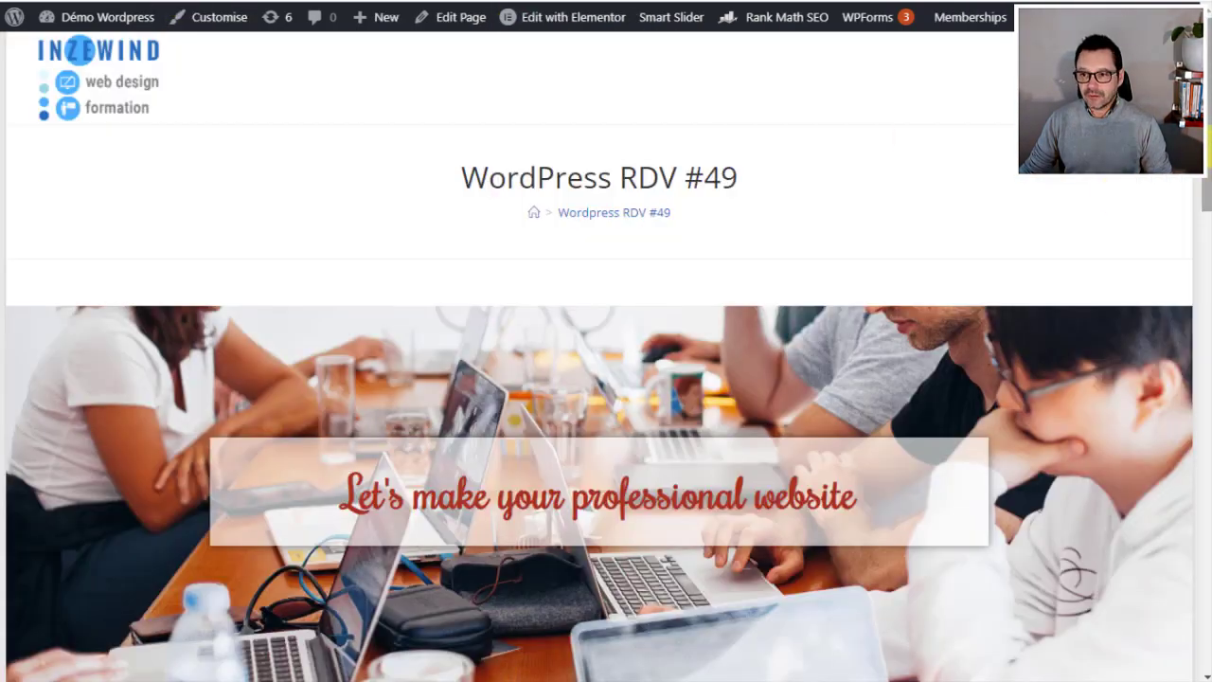
mouse_move(1209, 150)
mouse_down()
mouse_move(1194, 341)
mouse_move(1209, 505)
mouse_move(1210, 143)
mouse_up()
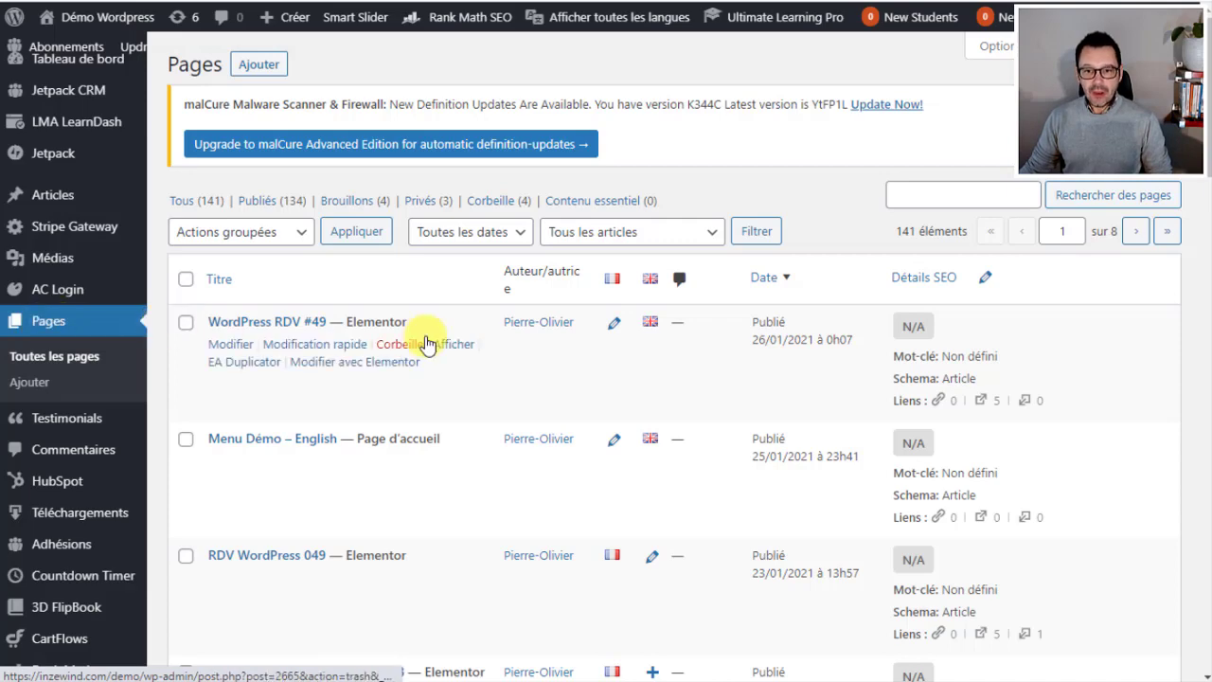
scroll(428, 329, down, 1)
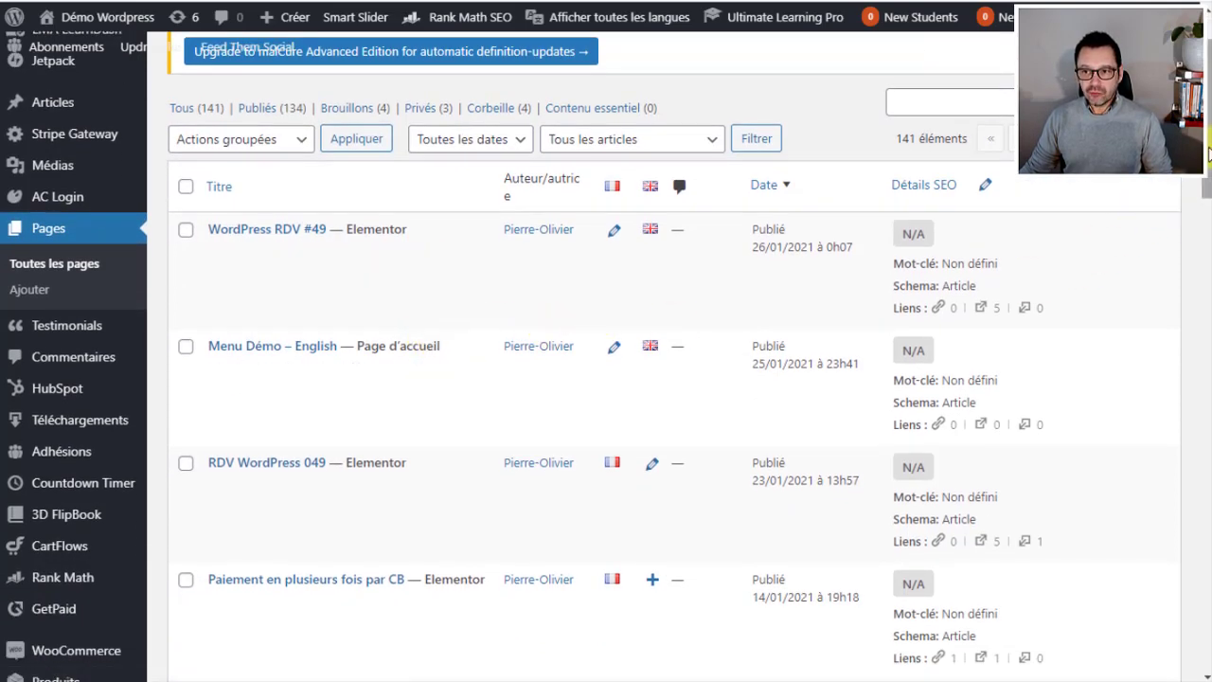
scroll(1042, 217, down, 1)
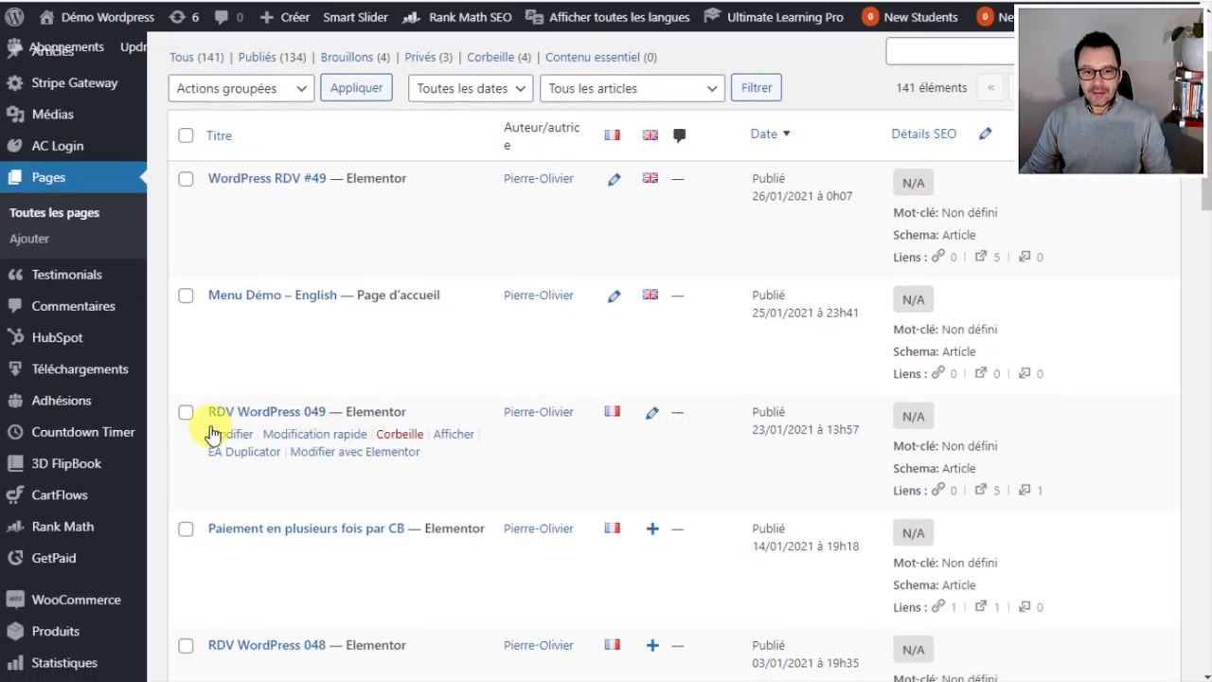
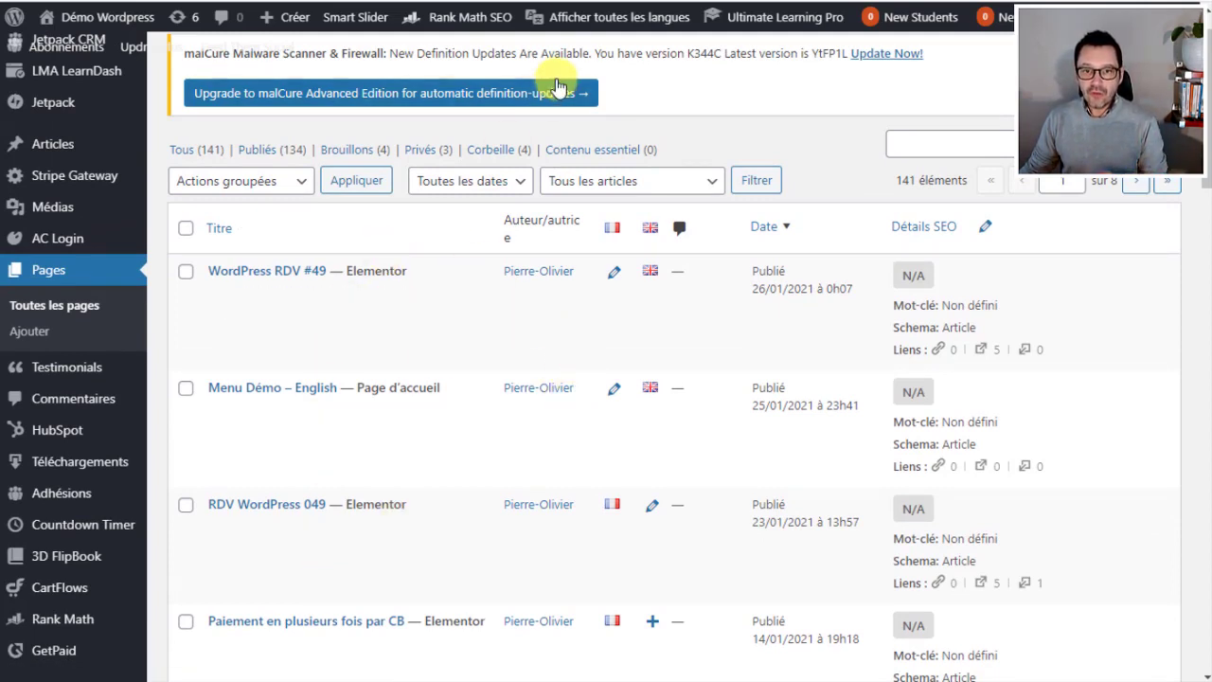
Filter the admin pages list by Français to check which pages lack an English translation, and switch the filter to English.
mouse_move(611, 21)
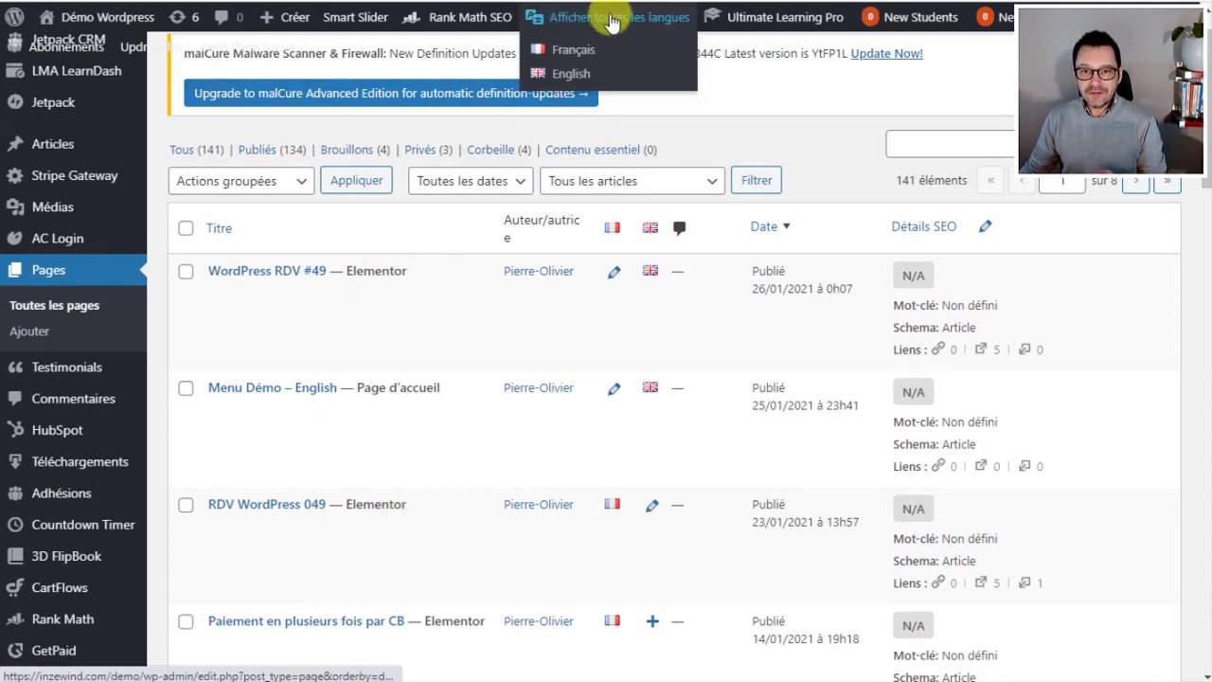
click(565, 52)
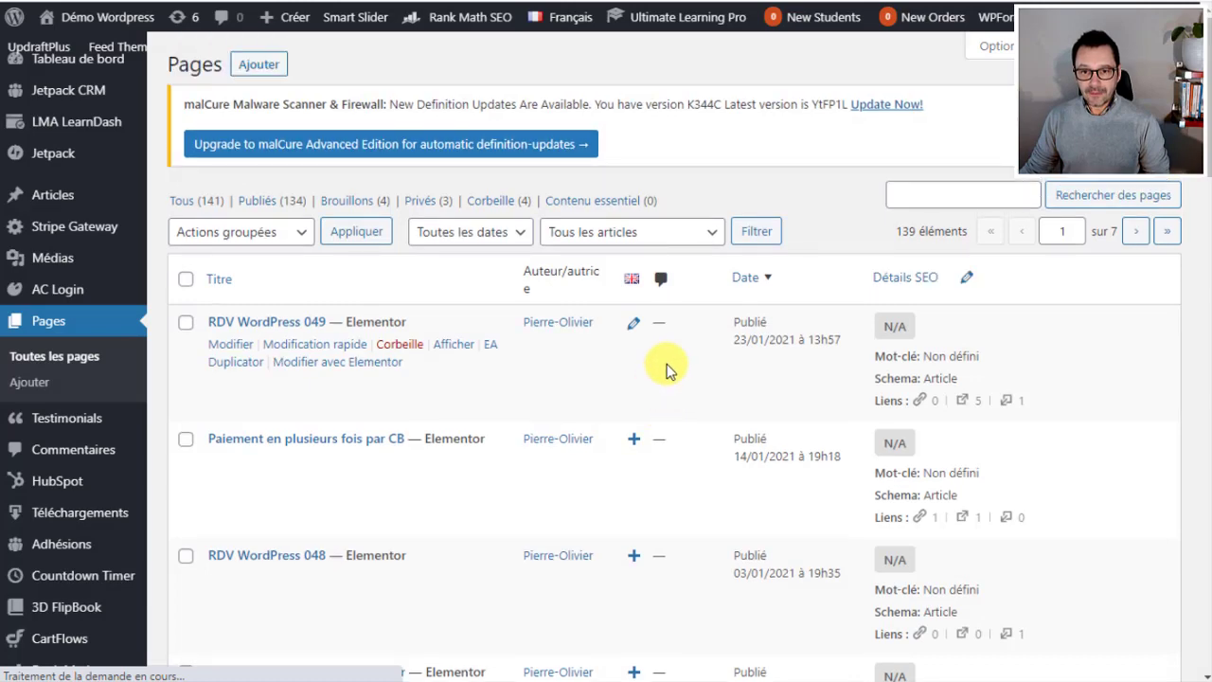
scroll(668, 367, down, 1)
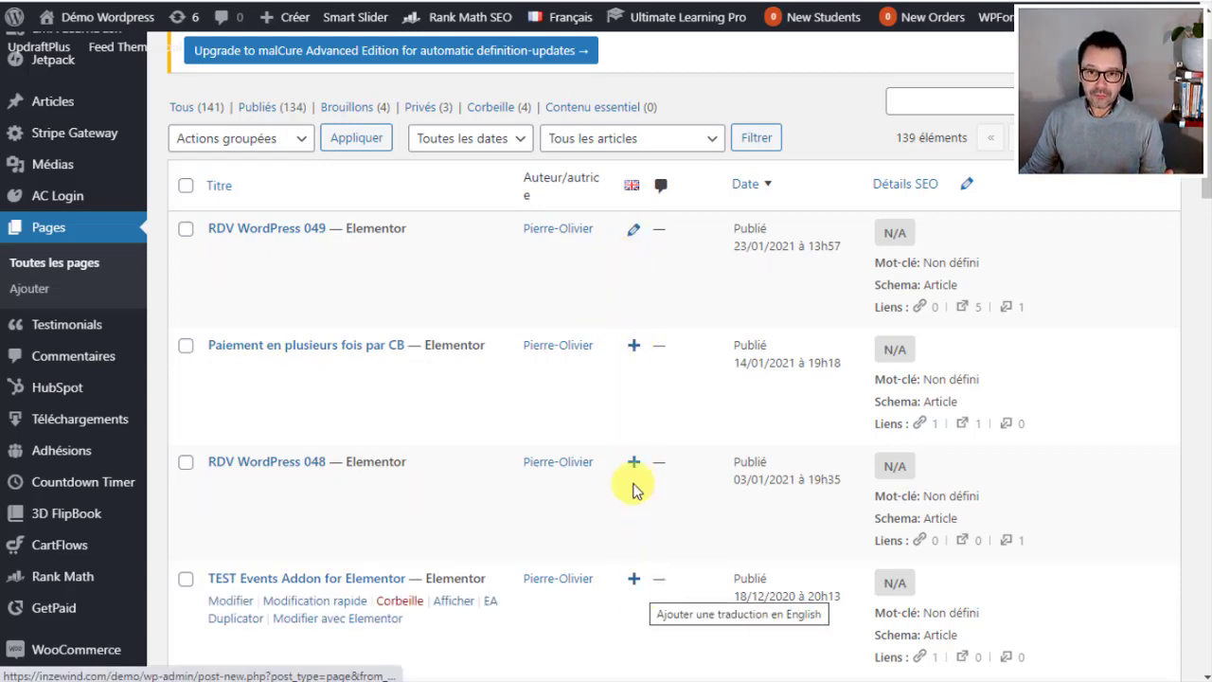
scroll(499, 190, up, 1)
mouse_move(572, 17)
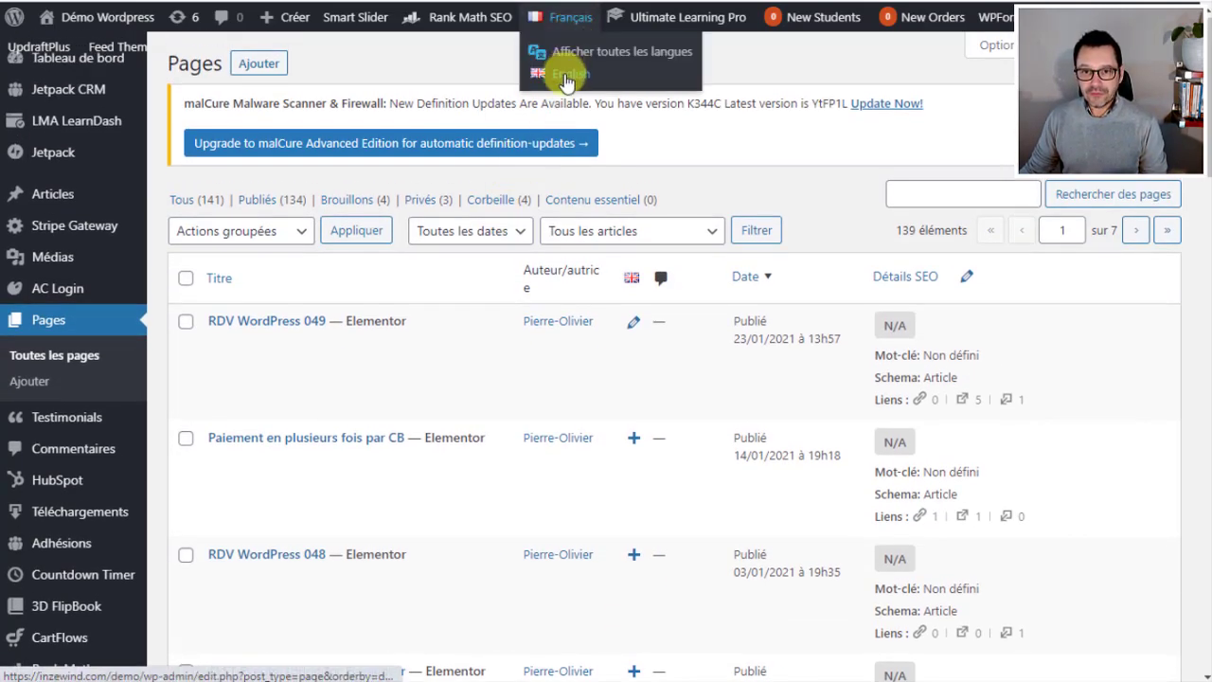
click(567, 78)
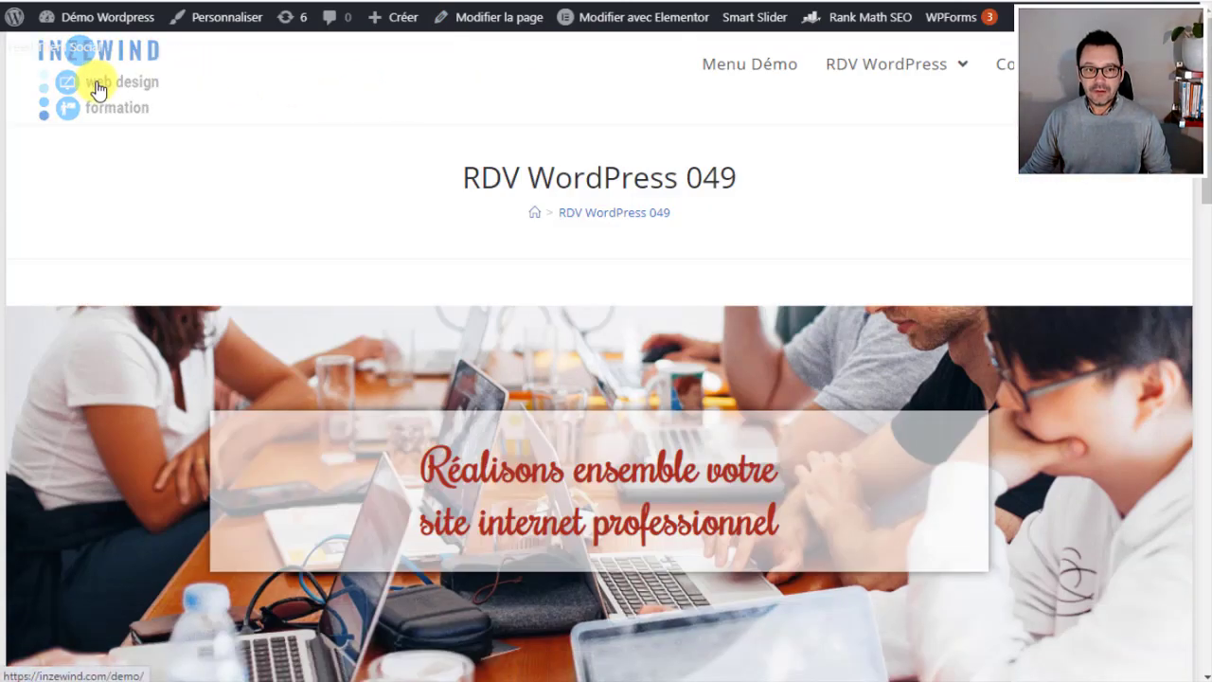
Go to the site's French home page and find the RDV #049 link, "Créer un site multilingue".
click(99, 87)
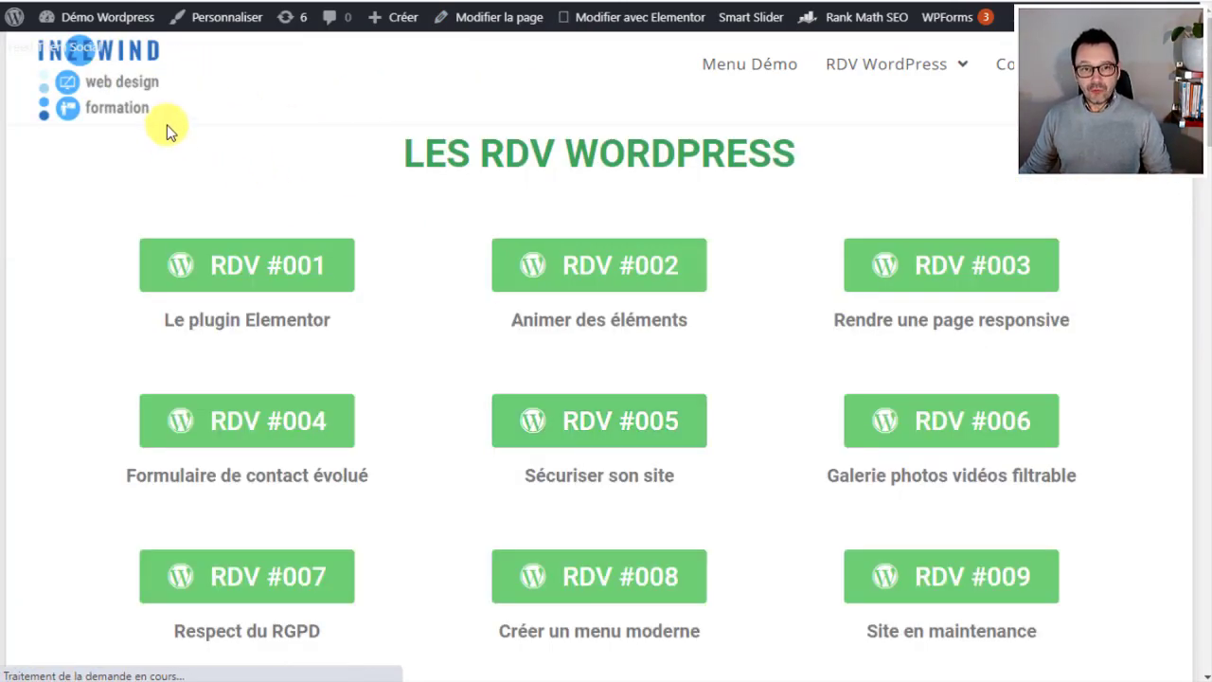
scroll(1196, 290, down, 10)
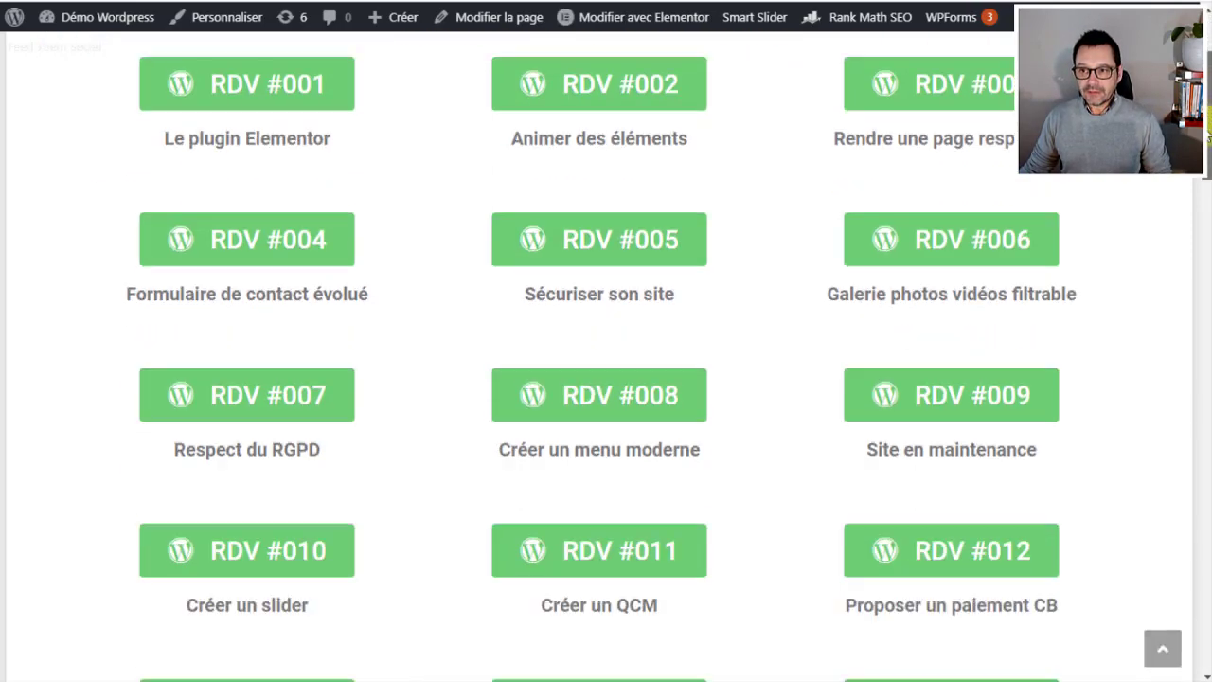
drag(1196, 291, 1196, 533)
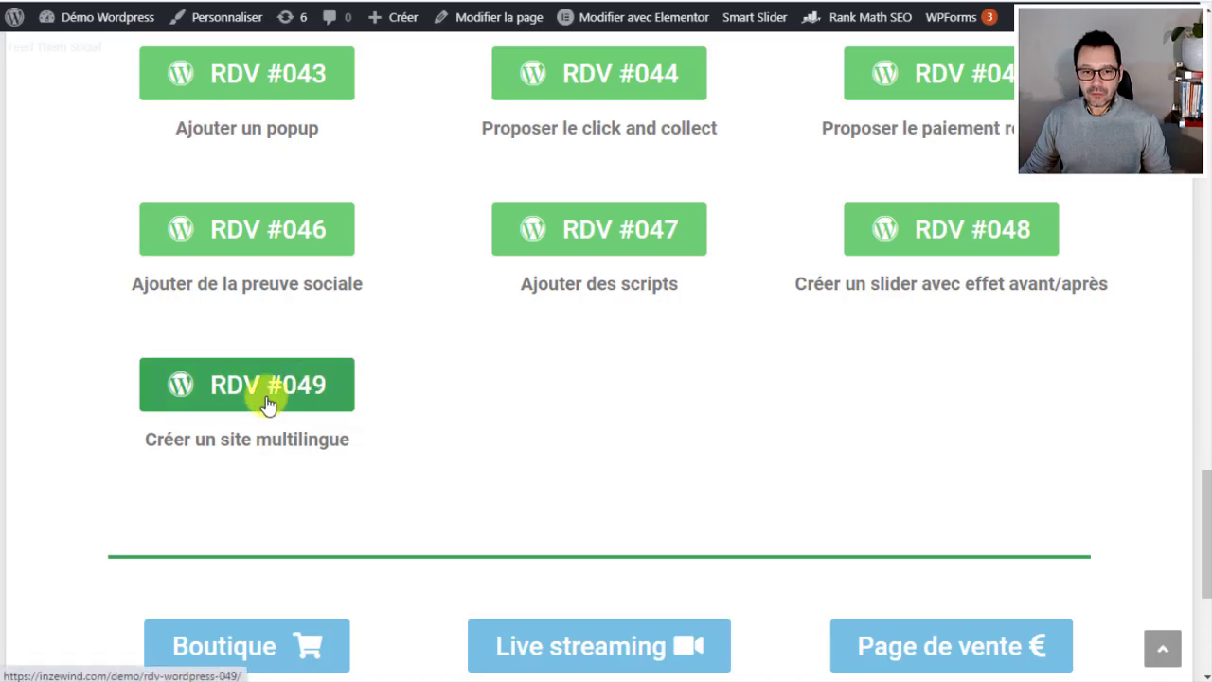
click(308, 398)
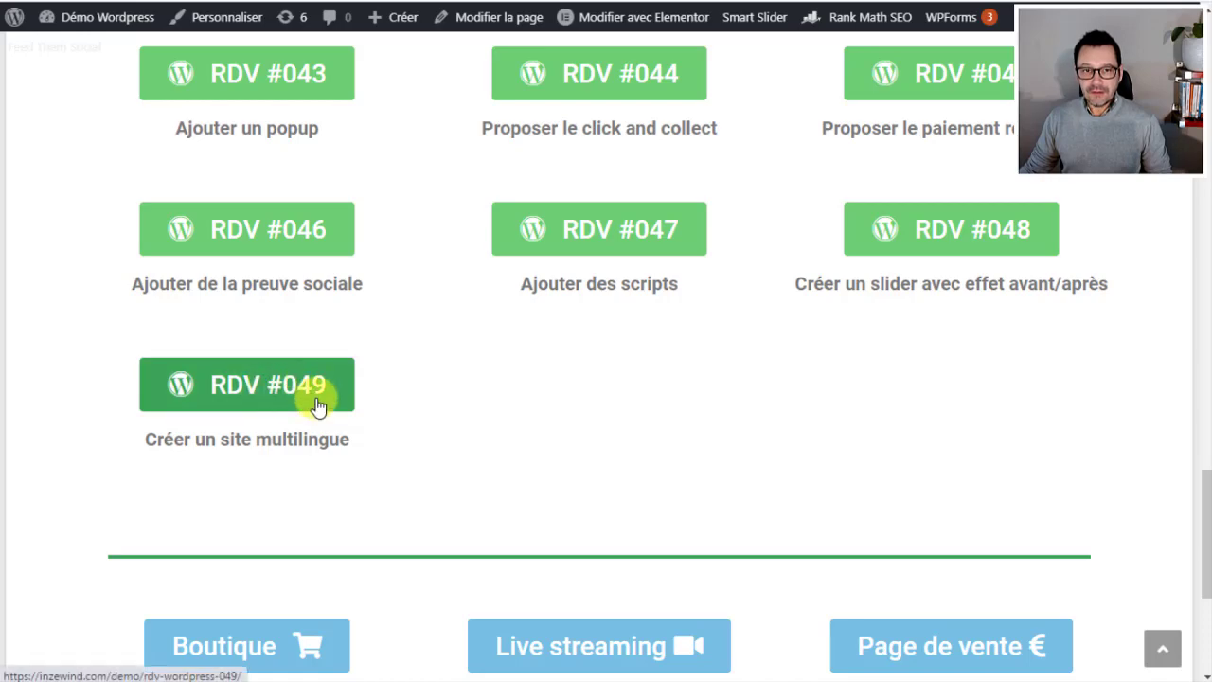
mouse_move(1209, 71)
mouse_down()
mouse_move(1208, 422)
mouse_move(1205, 52)
mouse_up()
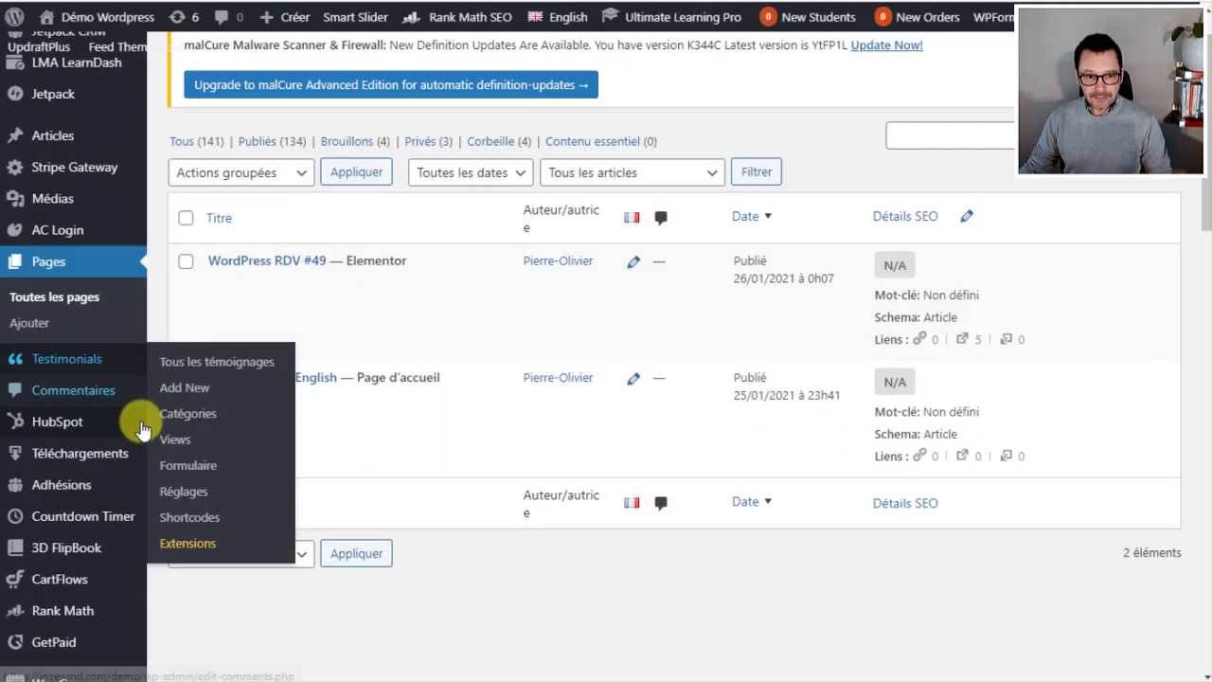
Open the navigation menu management page in the site's administration.
scroll(108, 407, down, 1)
mouse_move(112, 399)
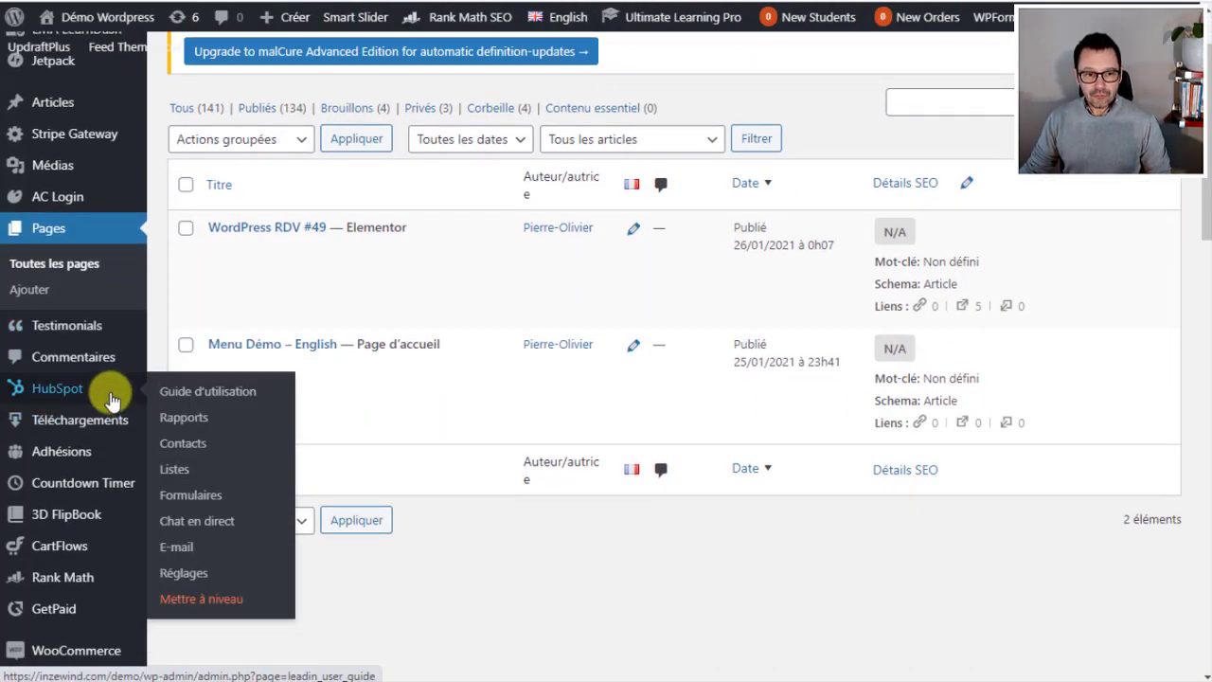
scroll(113, 389, down, 5)
mouse_move(85, 460)
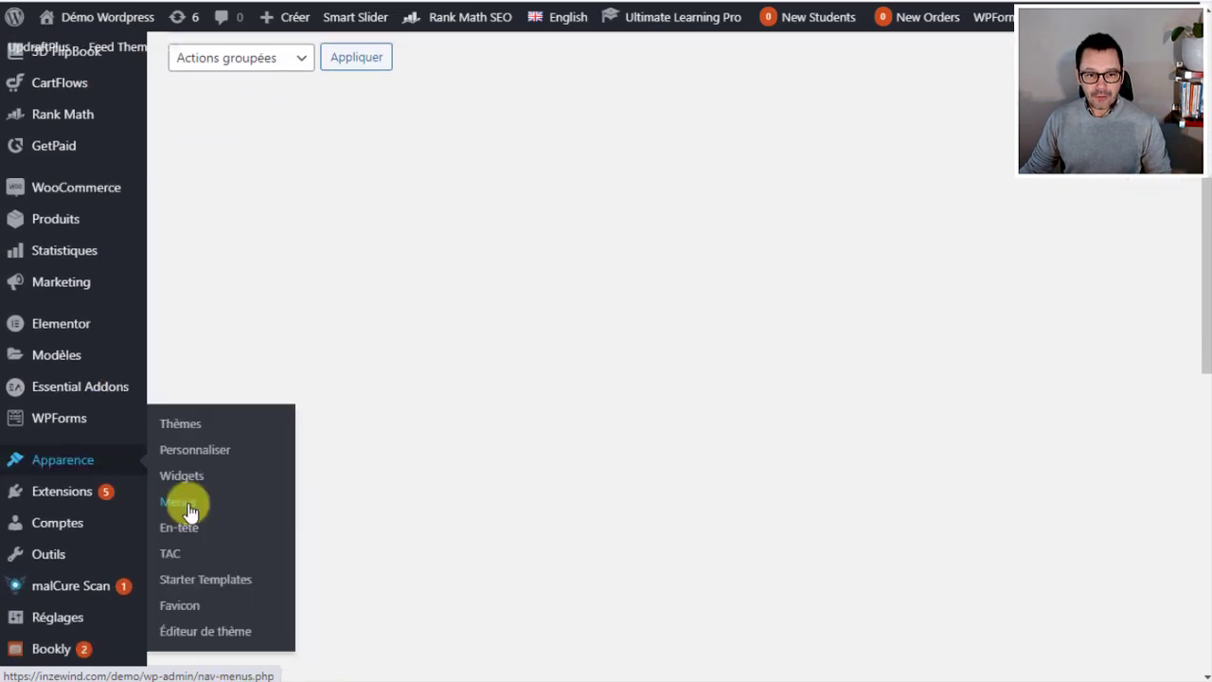
click(190, 511)
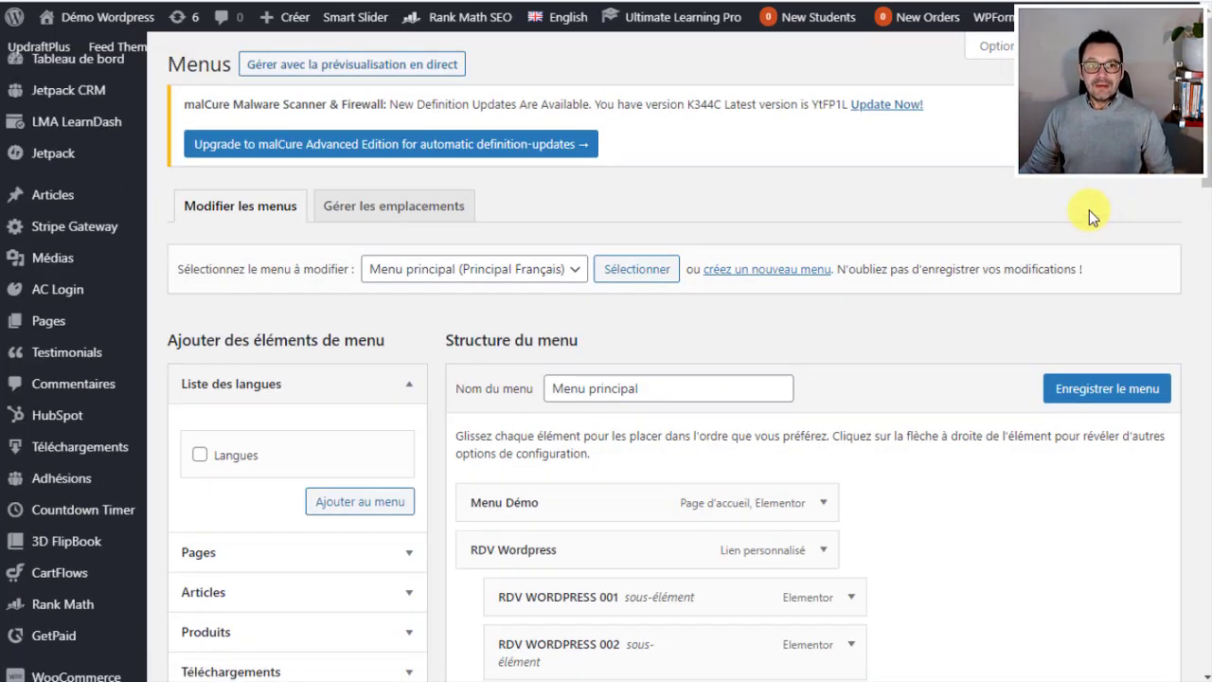
Add the Langues language switcher as an item of Menu principal.
scroll(1209, 95, down, 3)
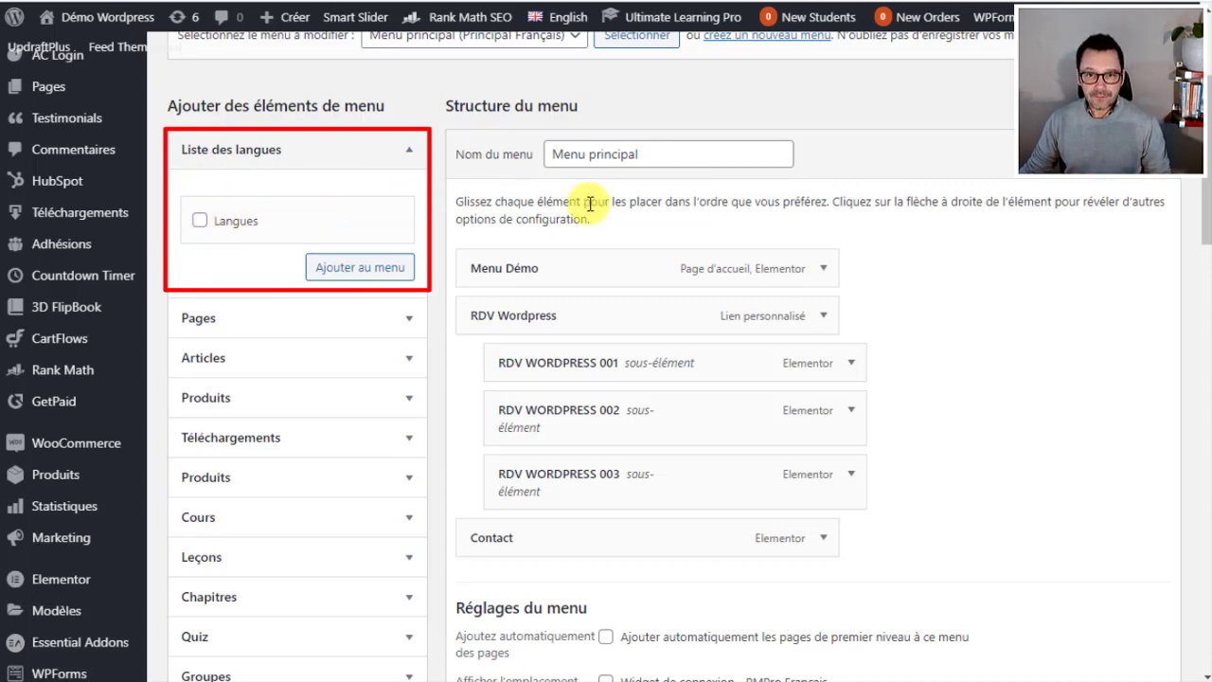
scroll(590, 199, up, 1)
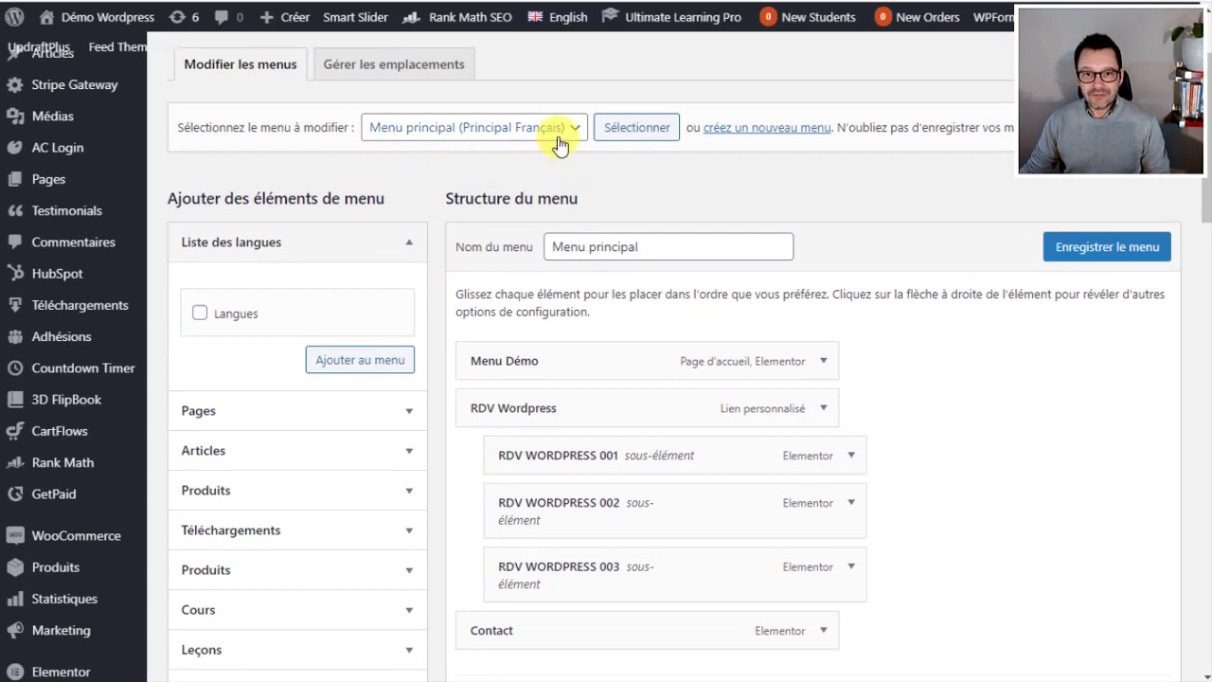
click(199, 314)
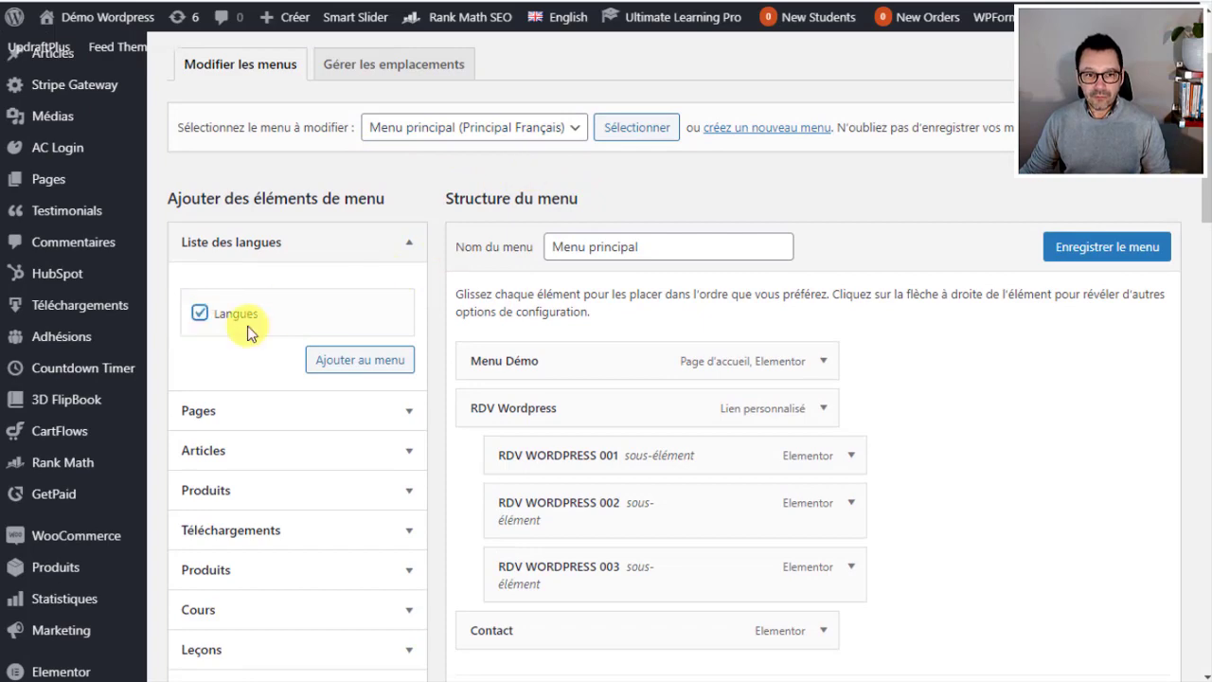
click(377, 367)
scroll(519, 543, down, 2)
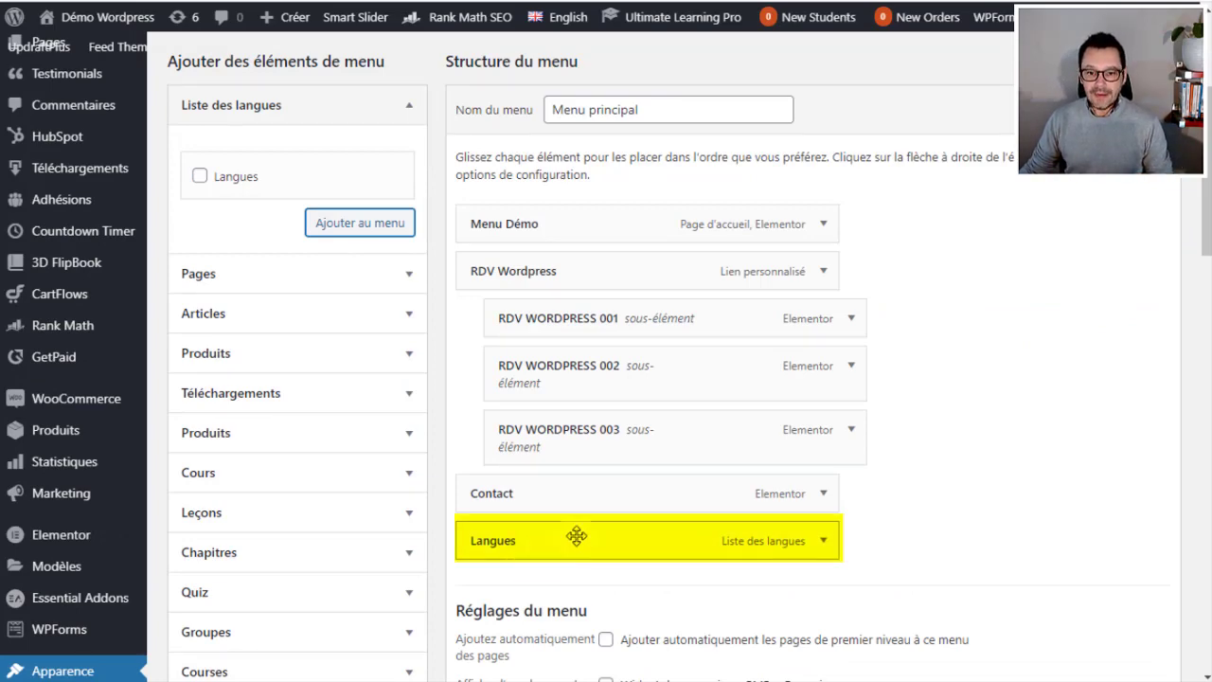
Set the Langues item to display as a dropdown list with flags alongside the language names, and save Menu principal.
scroll(842, 516, down, 3)
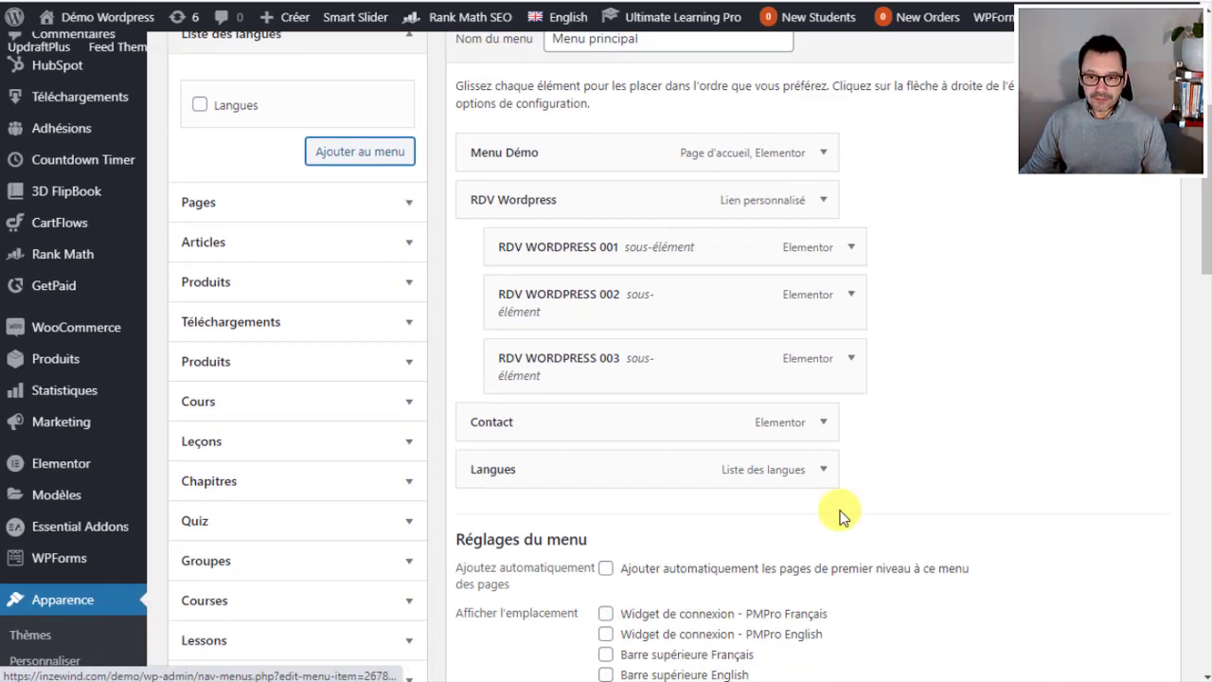
click(823, 266)
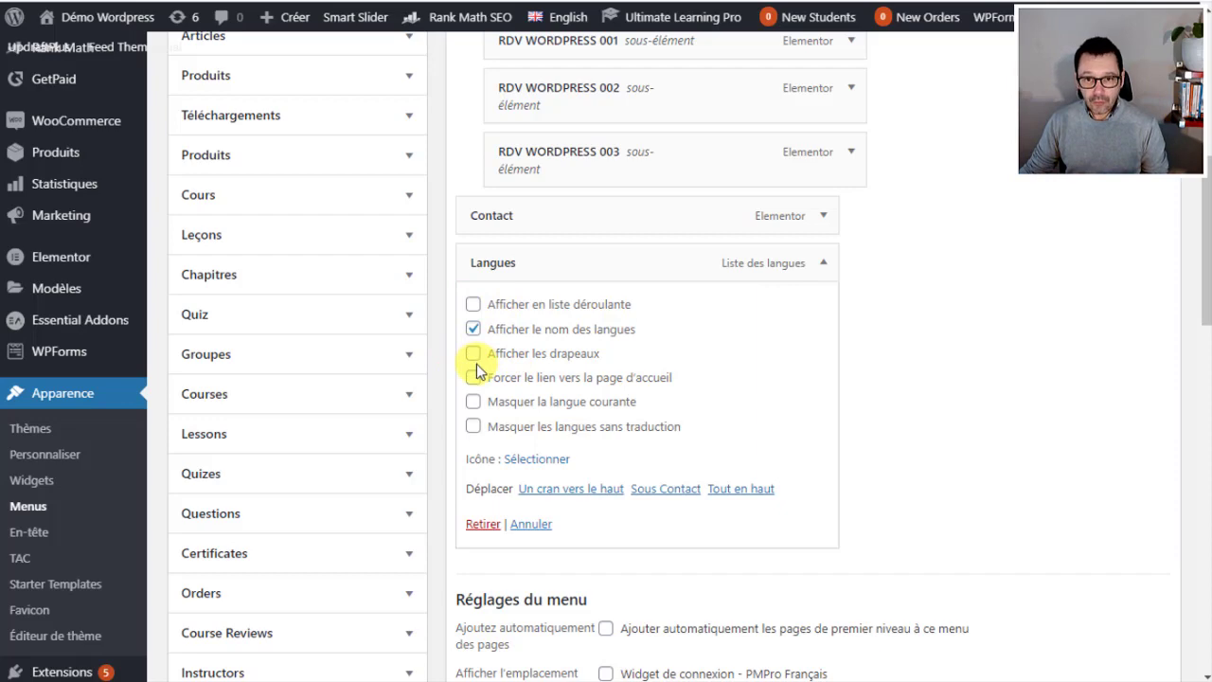
scroll(686, 384, up, 2)
scroll(678, 379, down, 1)
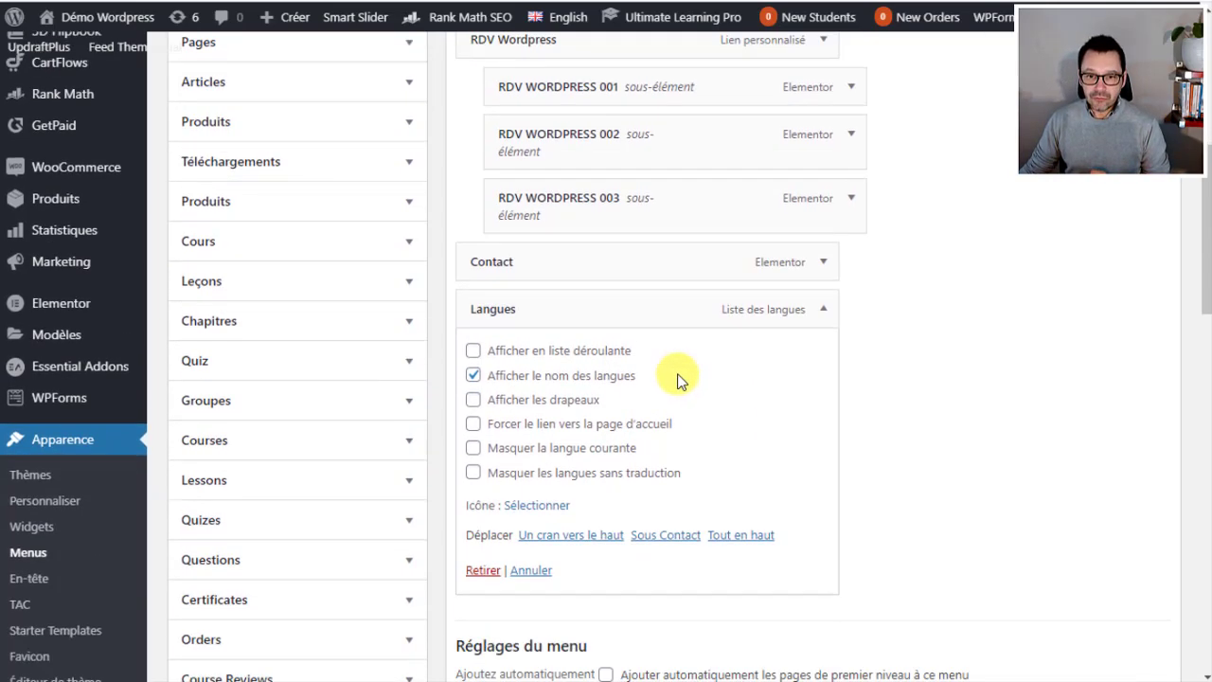
scroll(677, 379, down, 1)
click(472, 305)
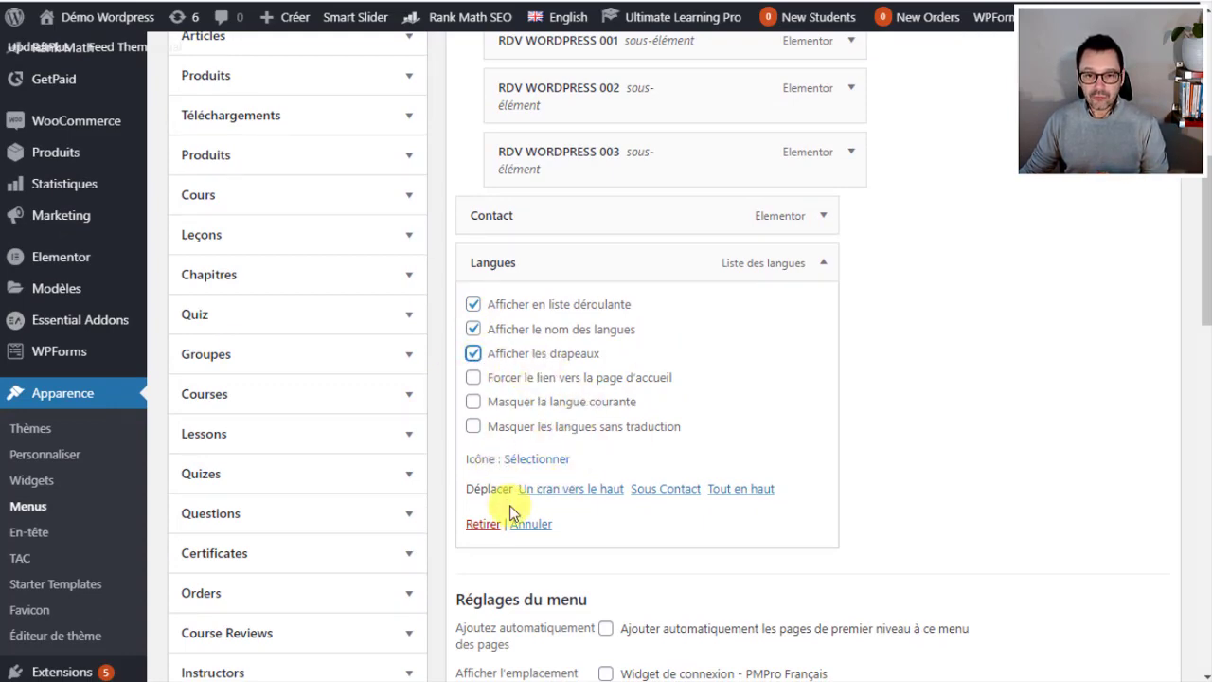
scroll(806, 395, up, 5)
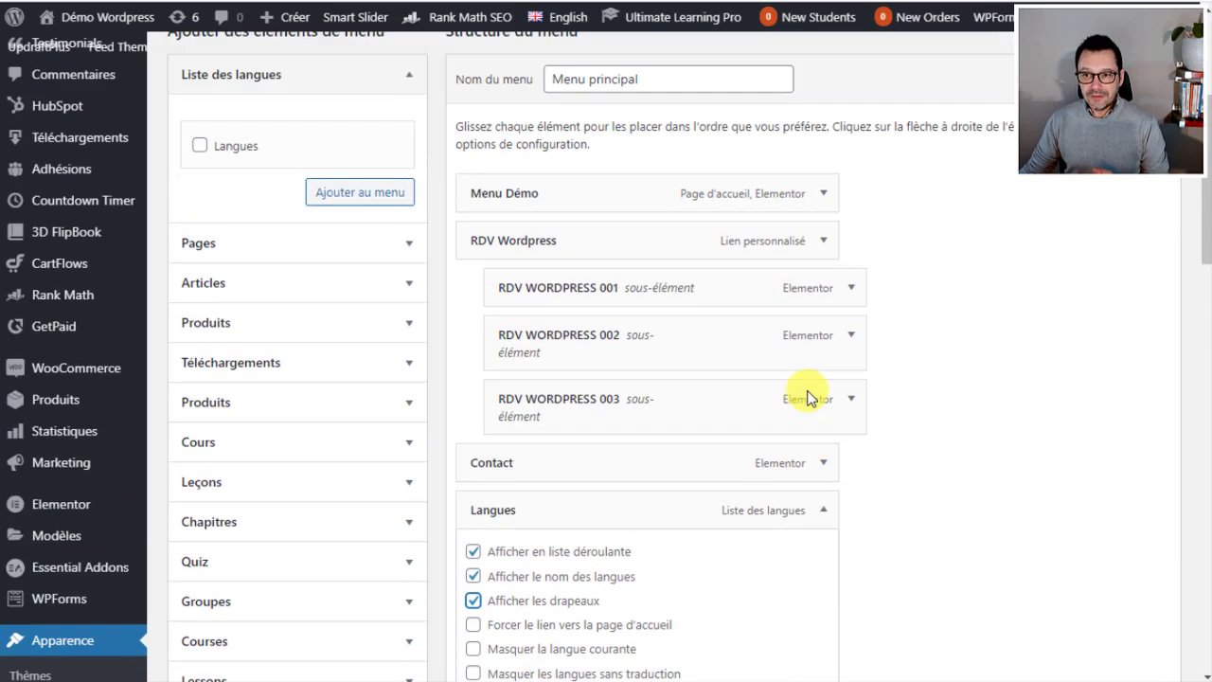
click(1081, 295)
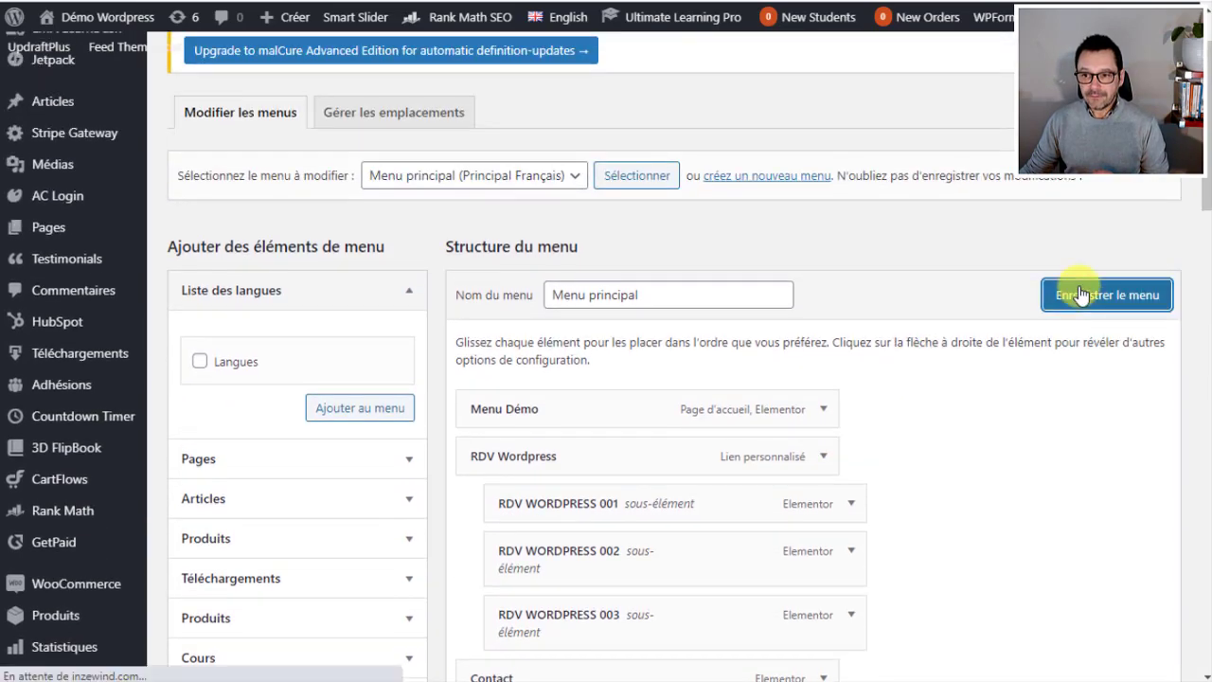
Check the structure of the saved Menu principal and the list of existing menus available for editing.
scroll(866, 324, down, 3)
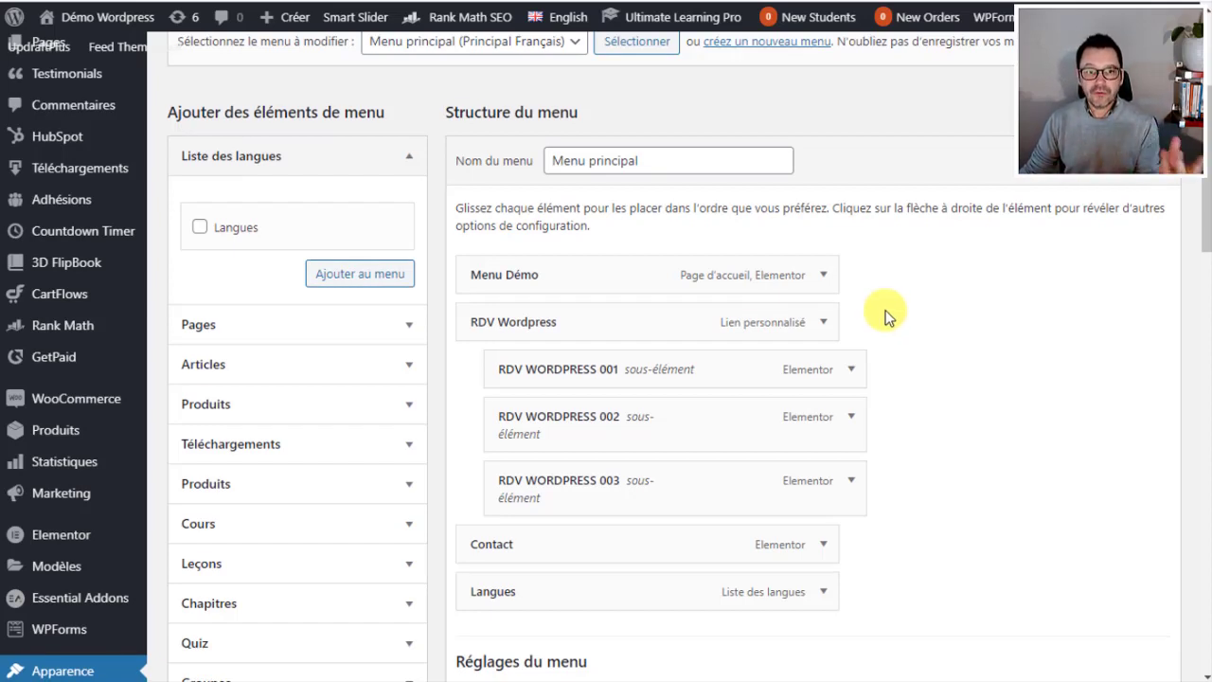
scroll(886, 312, up, 2)
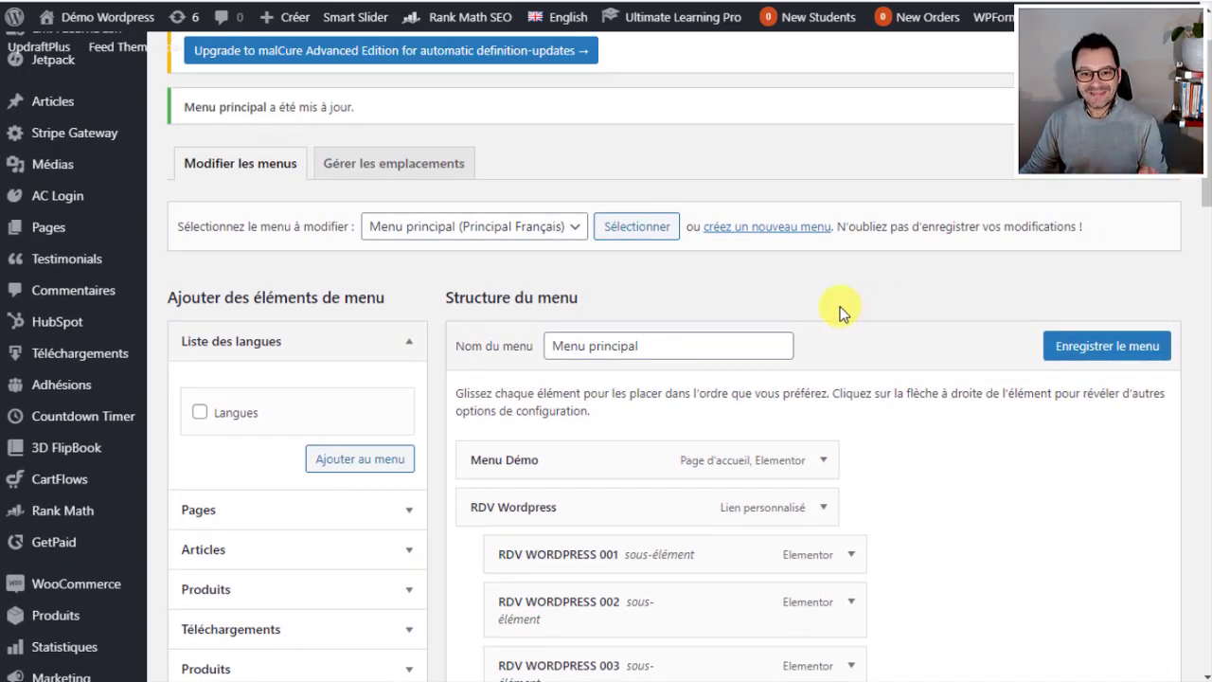
click(574, 235)
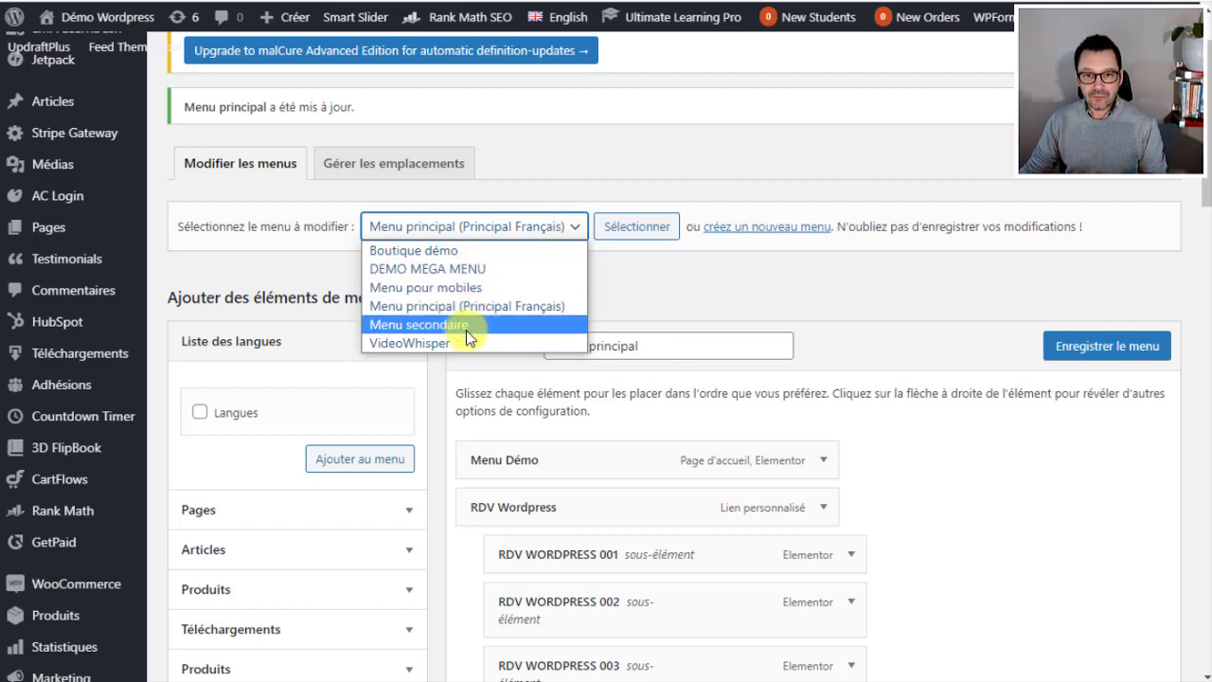
click(705, 287)
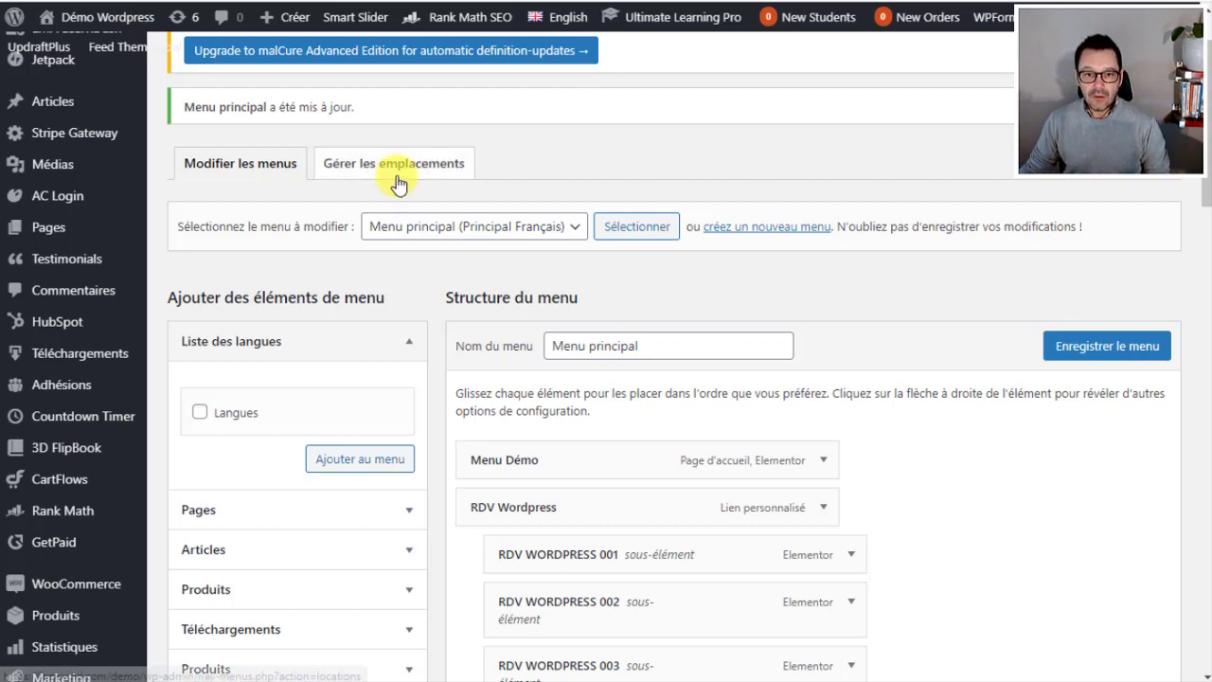
Create a new navigation menu named "Menu GB".
click(797, 232)
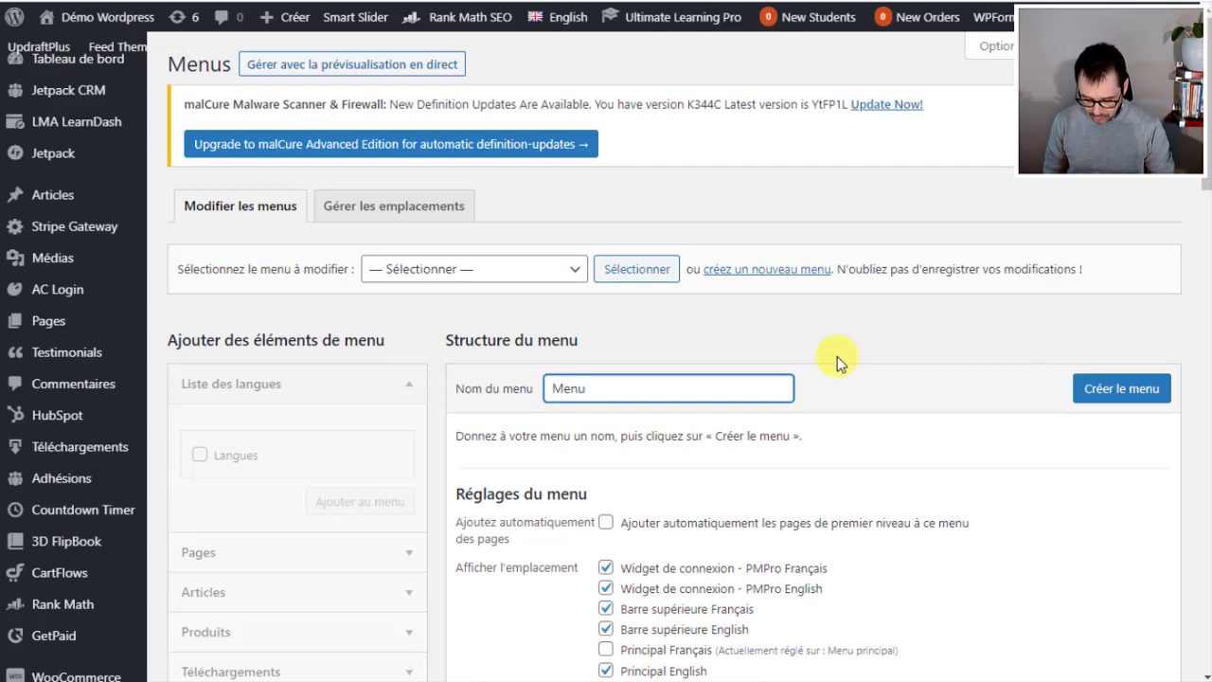
text(Menu GB)
scroll(836, 358, down, 1)
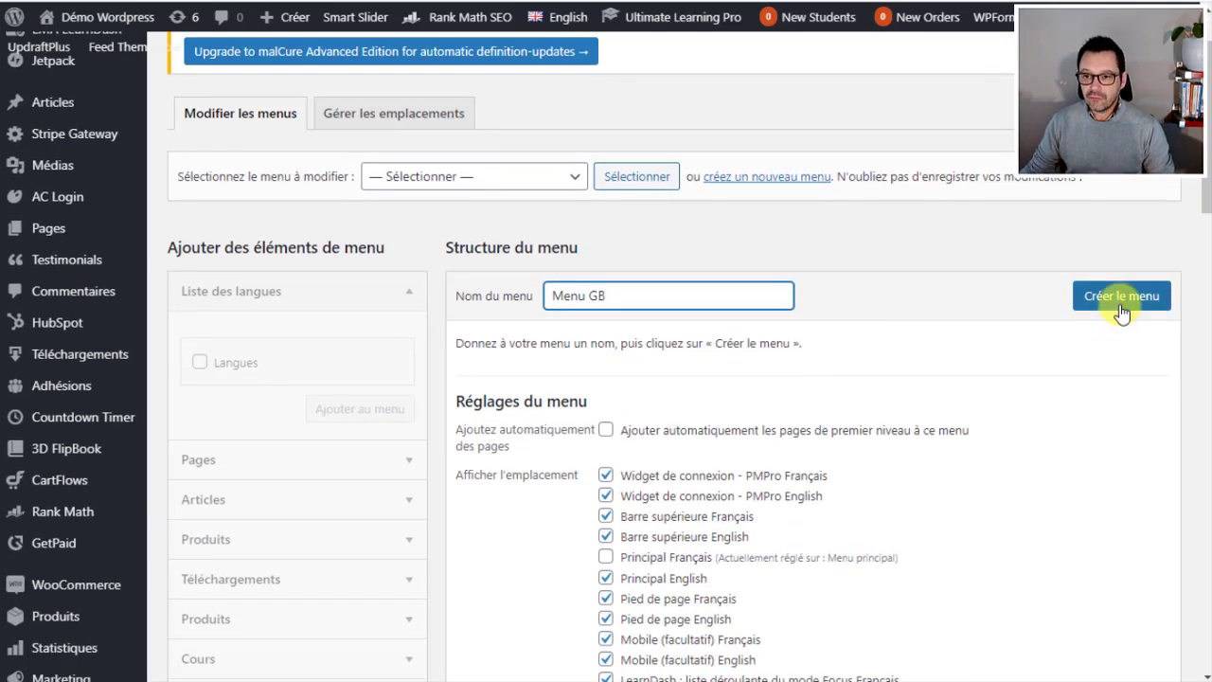
click(1120, 303)
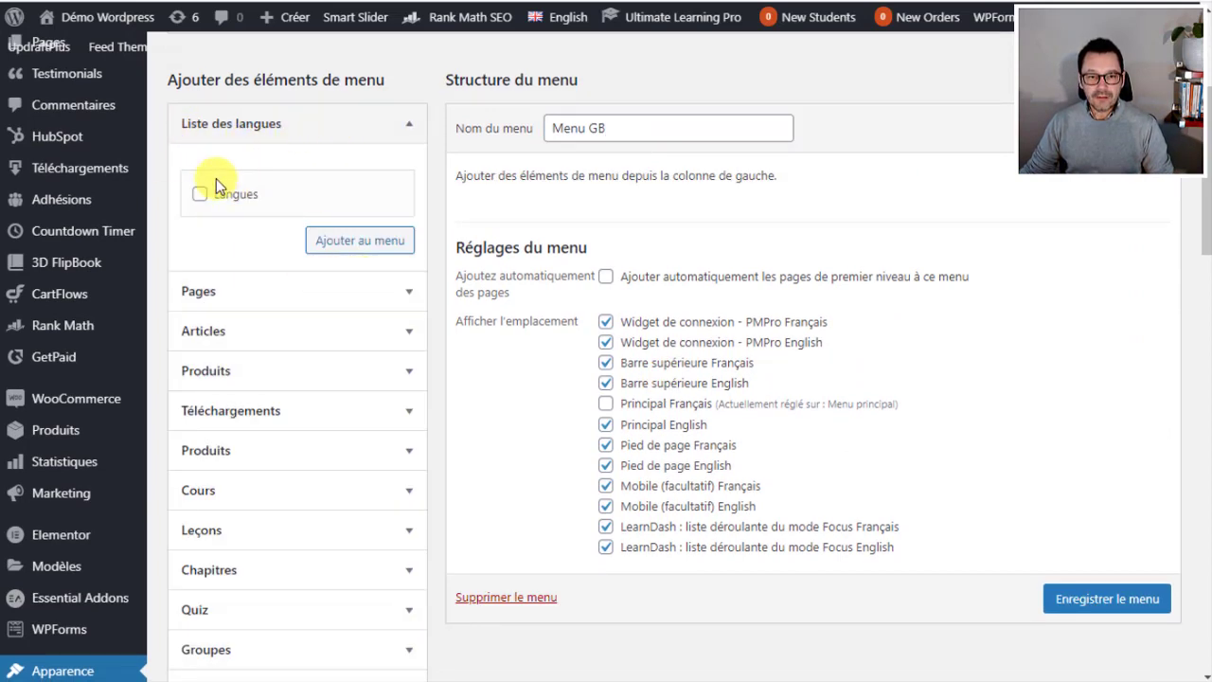
Add the Langues language switcher and the pages WordPress RDV #49 and Menu Démo – English as items of Menu GB.
click(200, 197)
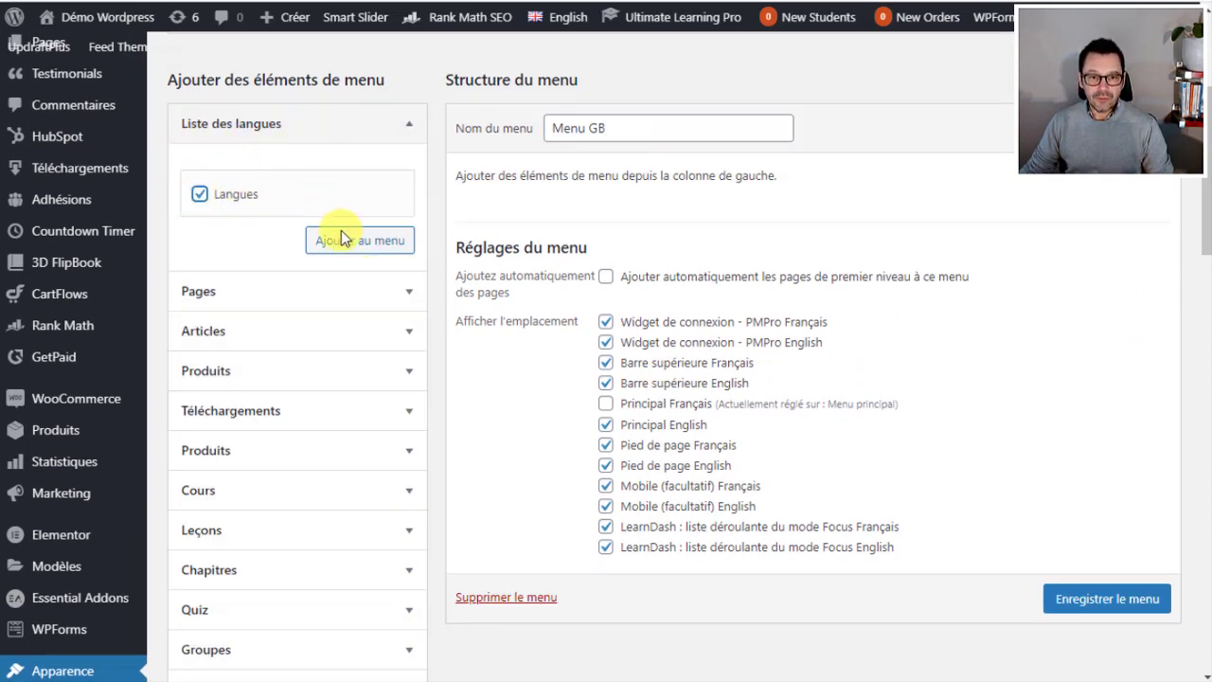
click(348, 244)
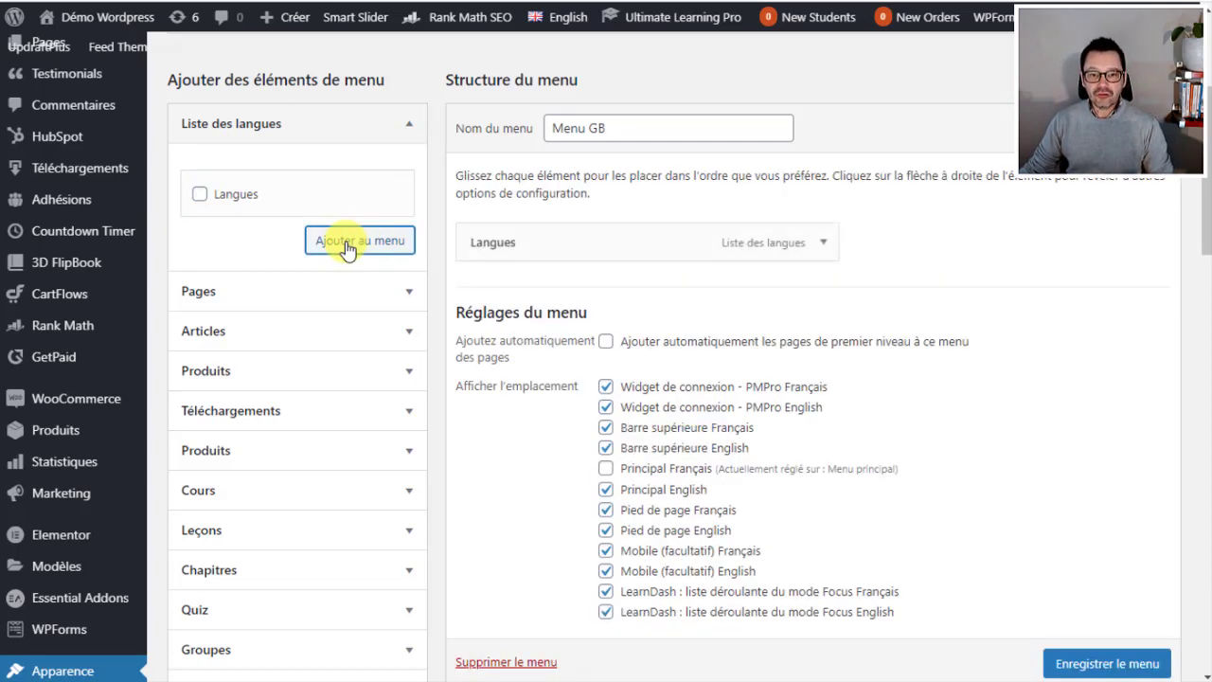
click(410, 296)
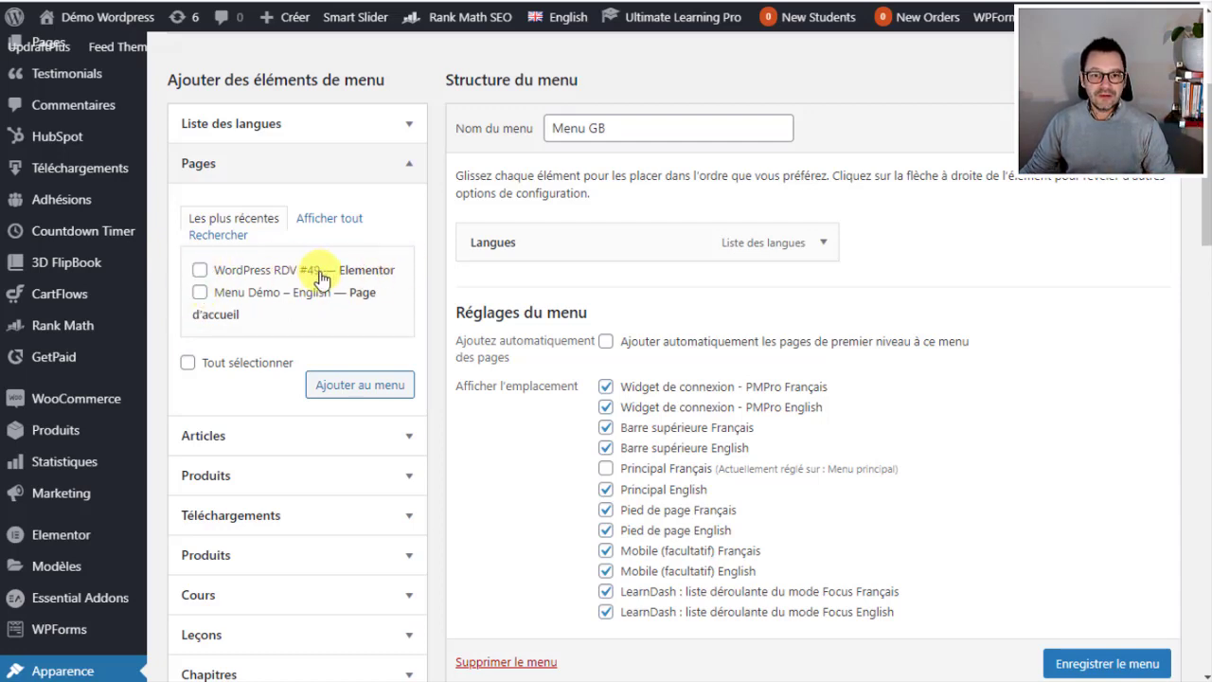
click(200, 271)
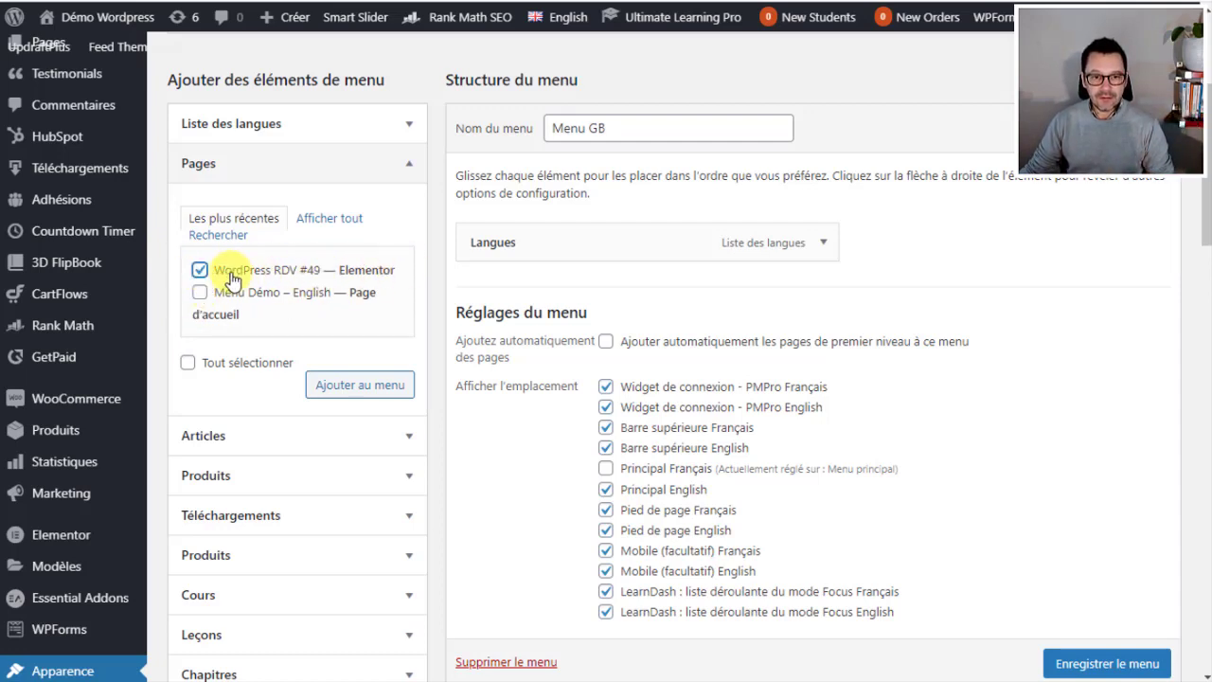
click(349, 391)
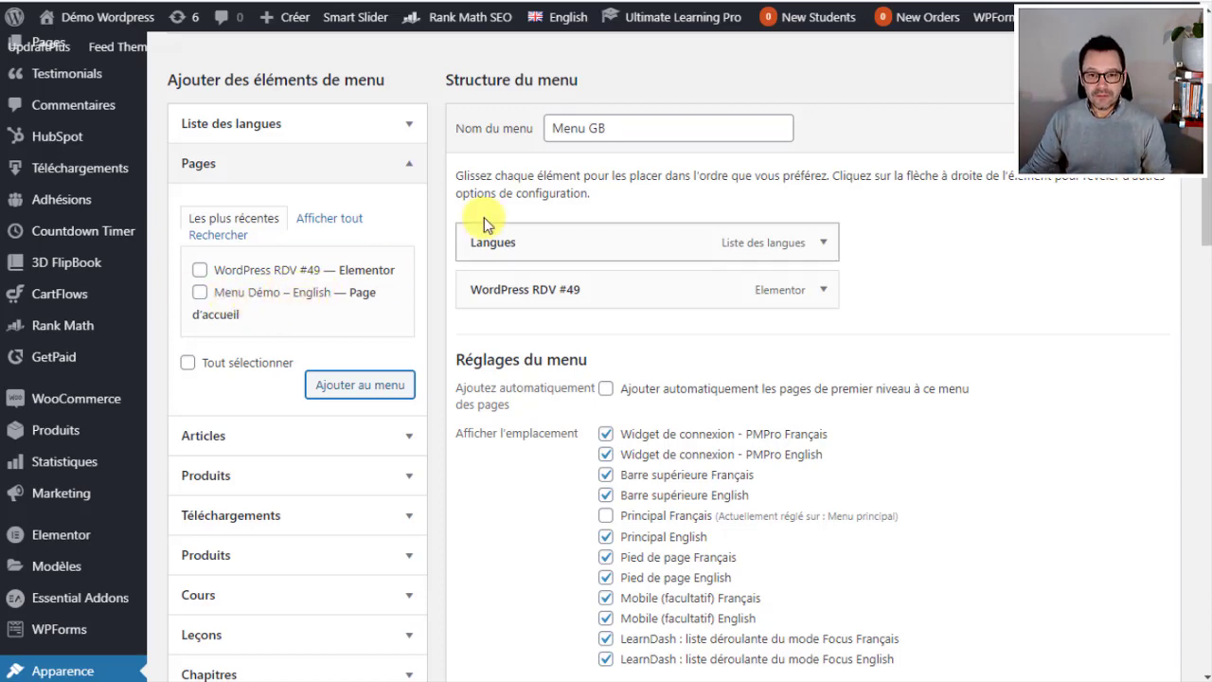
click(199, 292)
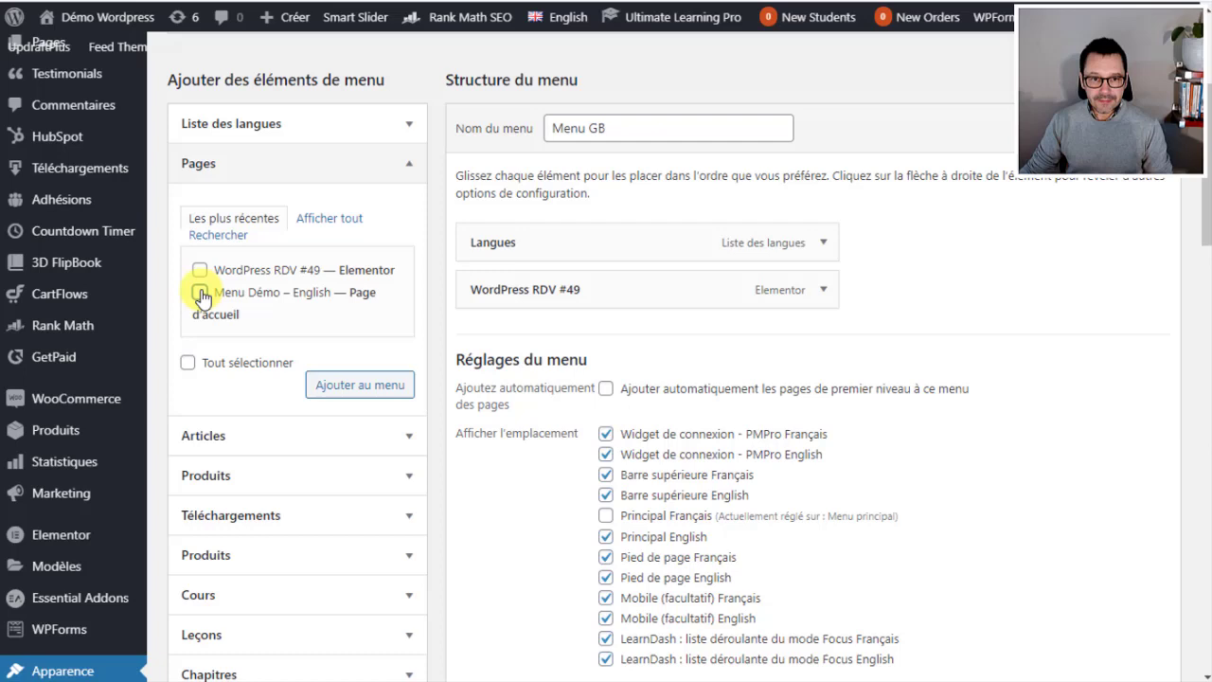
click(353, 389)
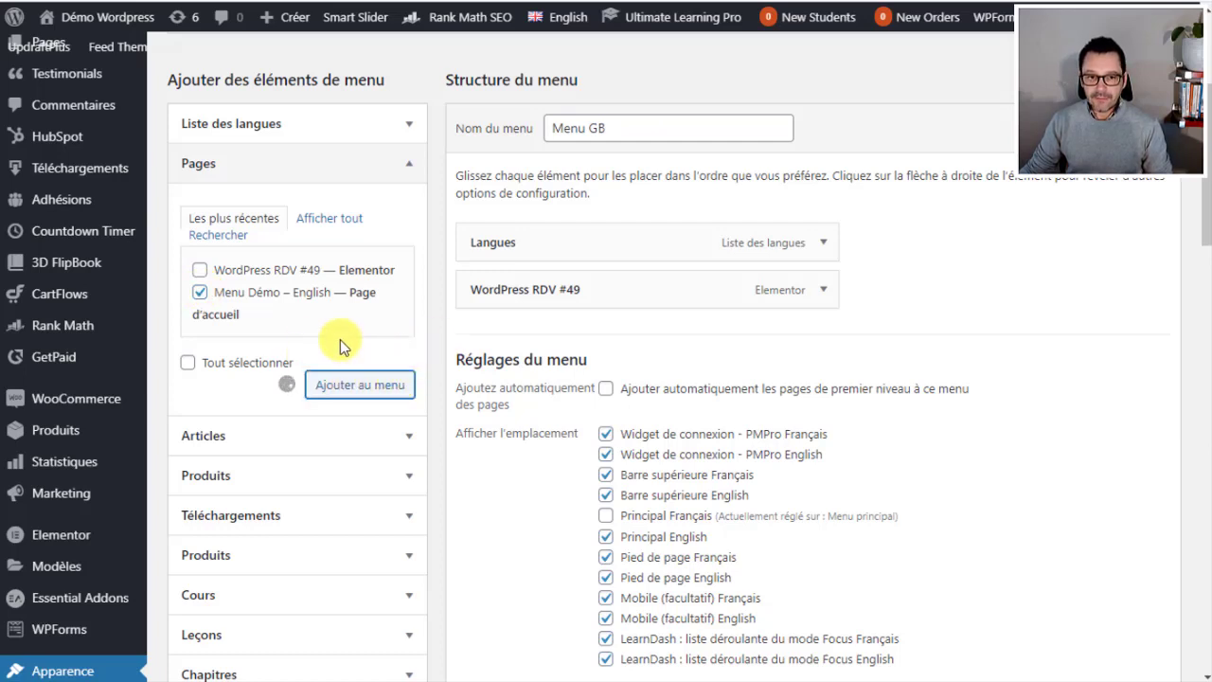
Reorder Menu GB as Menu Démo – English, WordPress RDV #49 and Langues, and save the menu.
drag(545, 347, 541, 248)
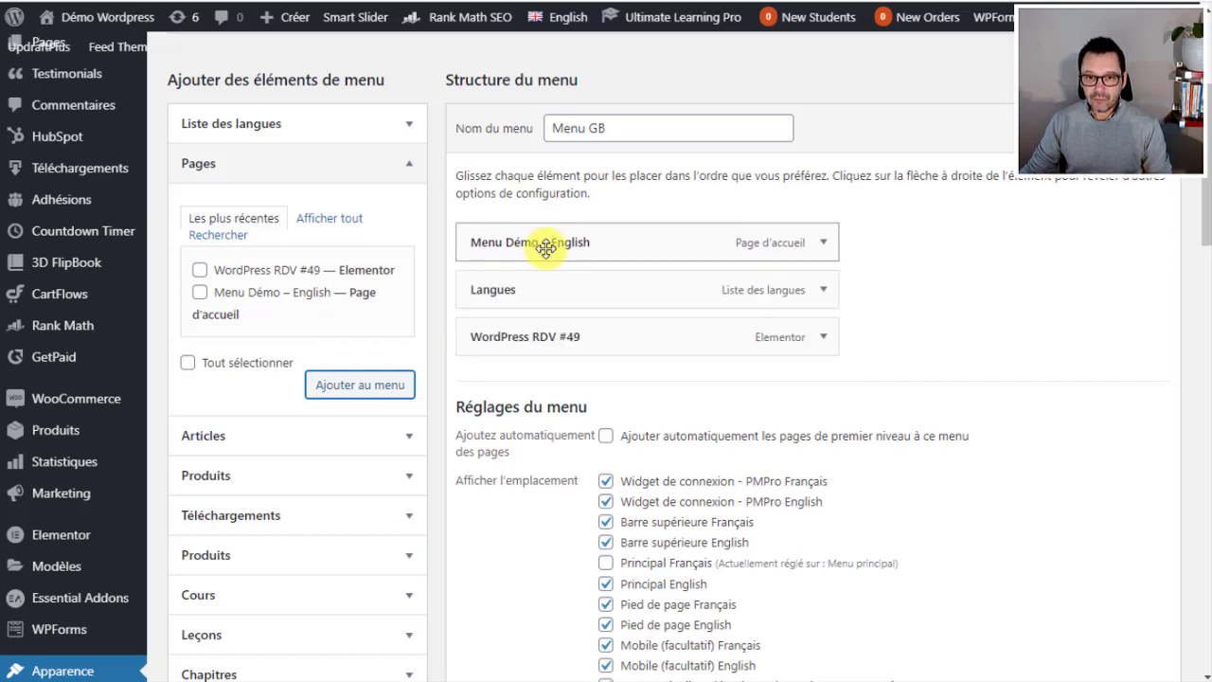
drag(540, 337, 539, 286)
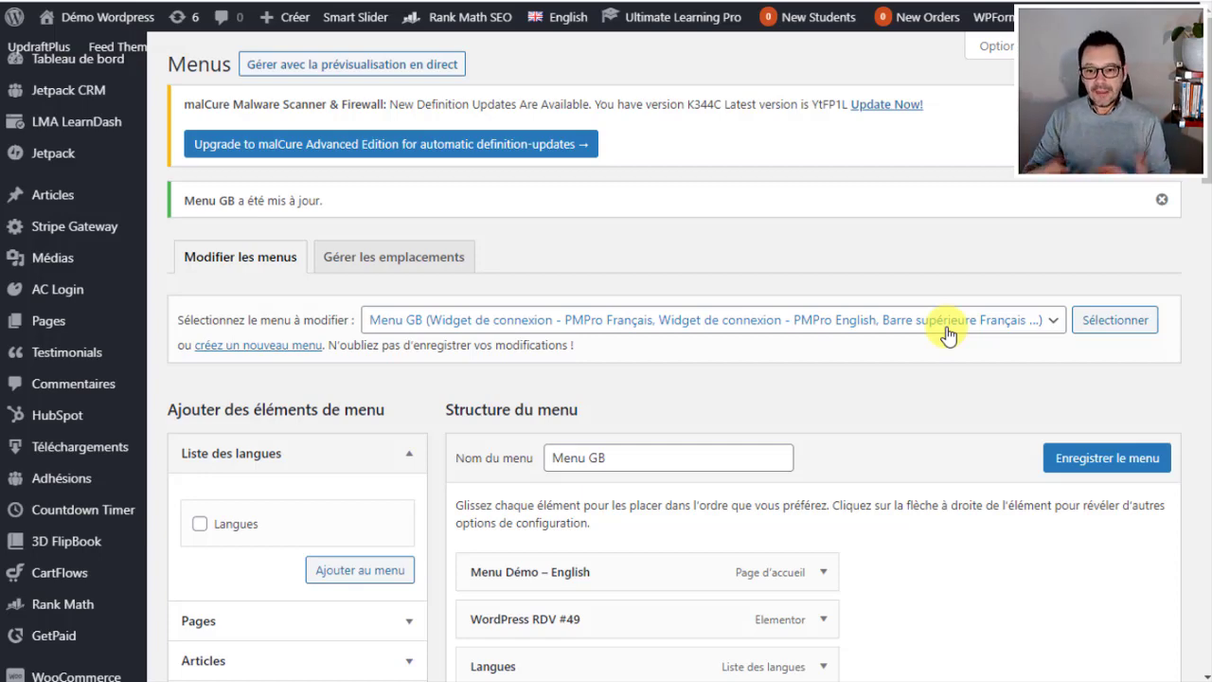
Set the Langues item of Menu GB to show flags without the language names, and save the menu.
scroll(830, 333, down, 4)
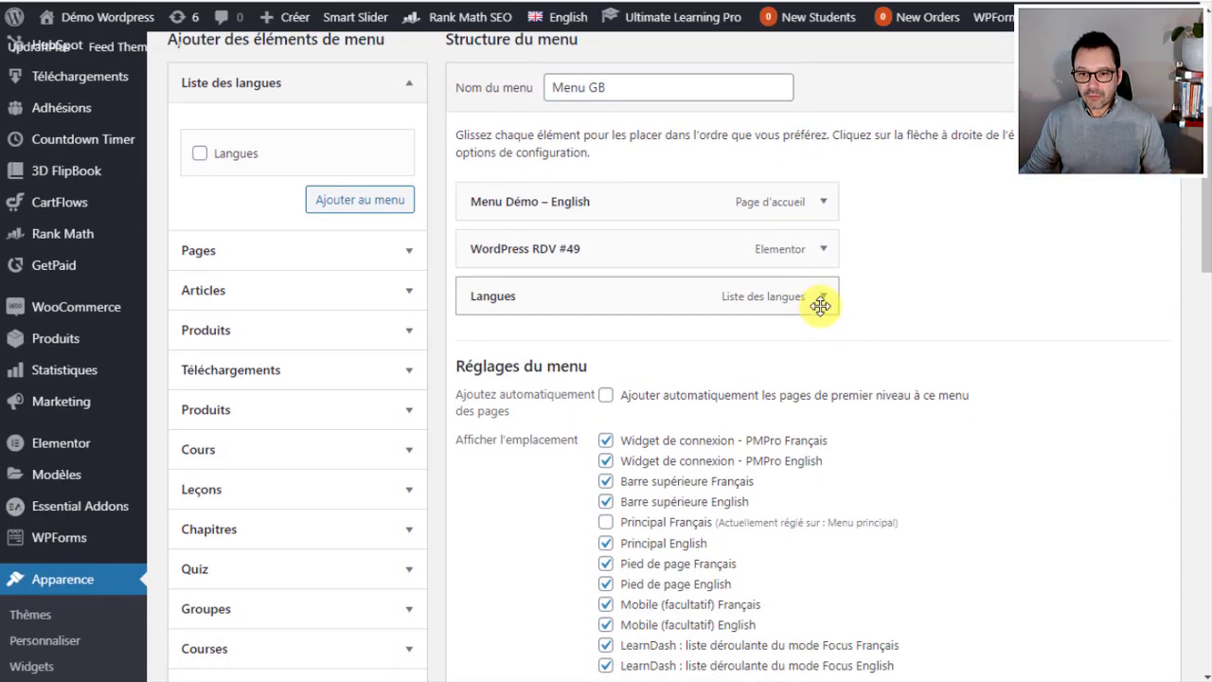
click(823, 301)
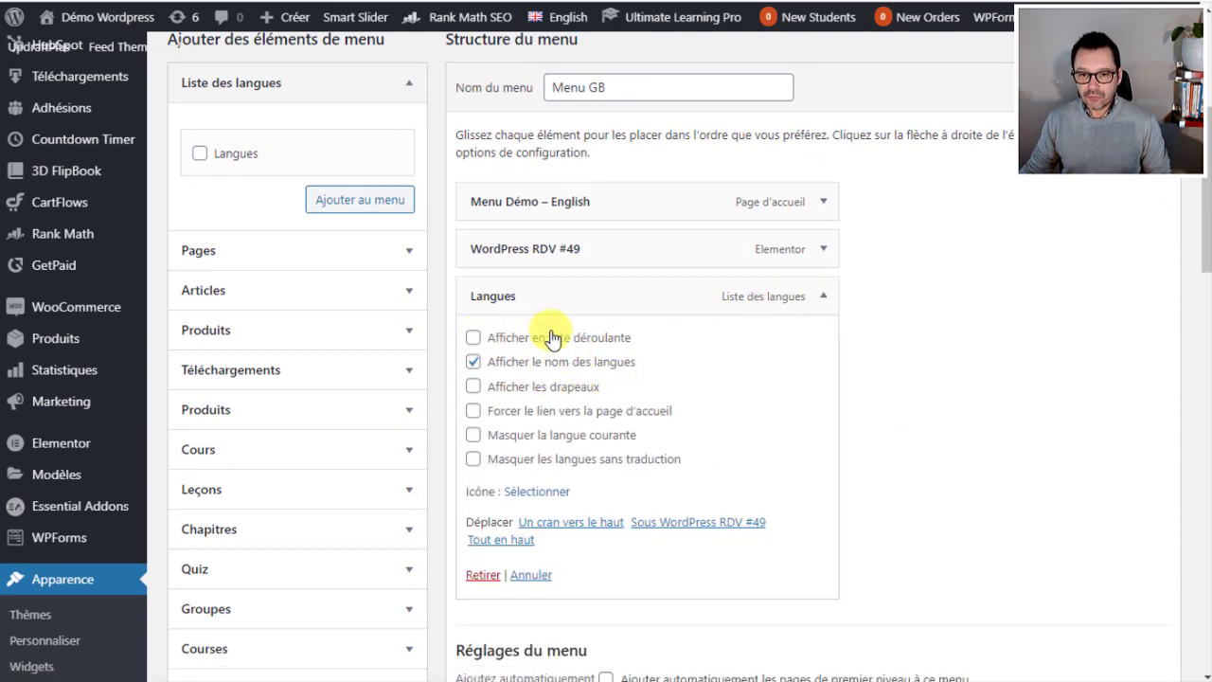
click(474, 387)
click(474, 362)
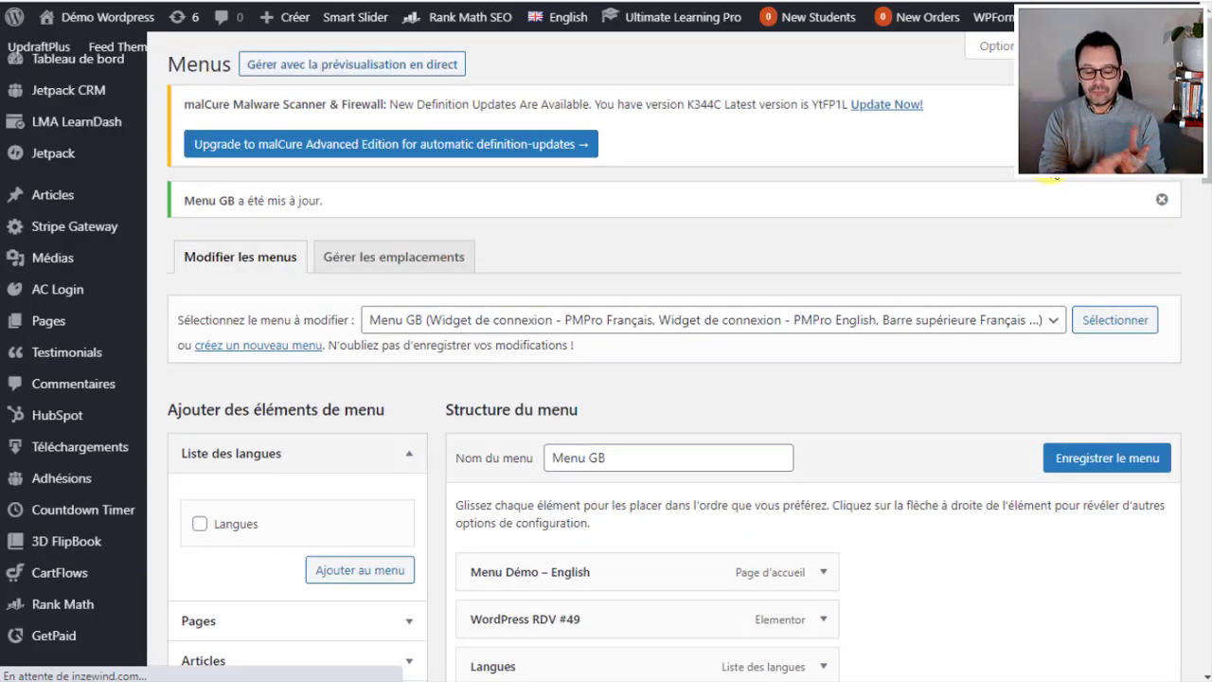
scroll(588, 84, down, 4)
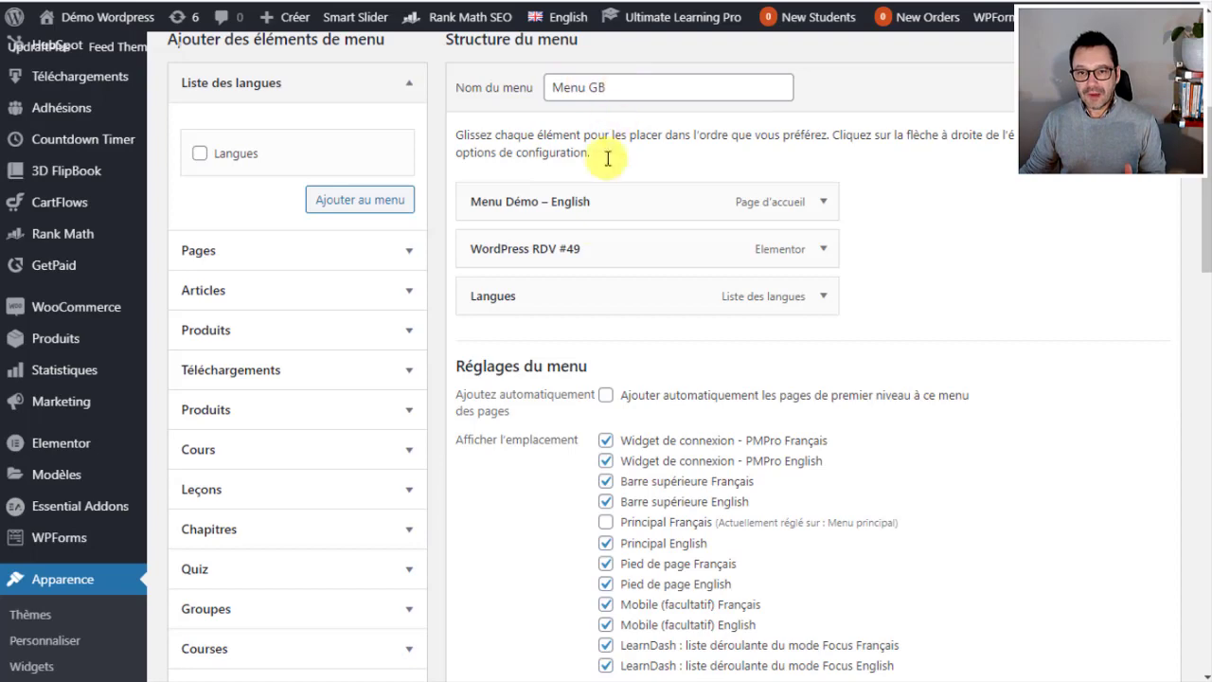
click(824, 297)
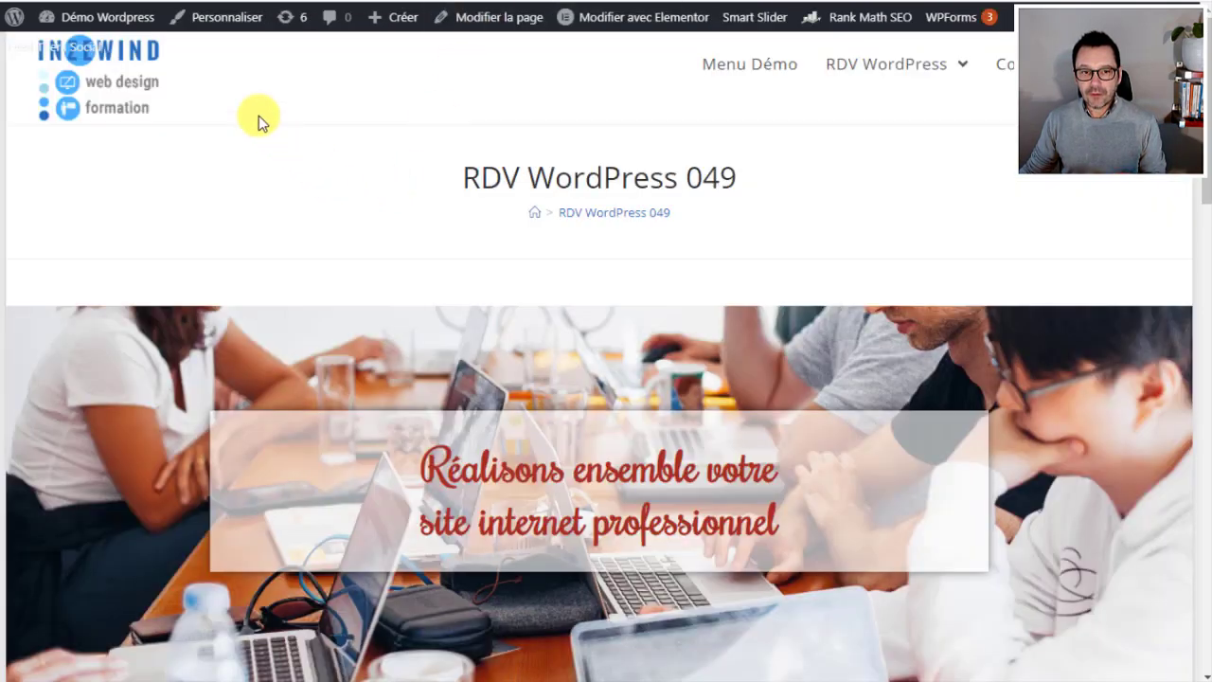
On the public site, open the RDV #049 page from the French home page and switch it to English with the language switcher.
click(136, 92)
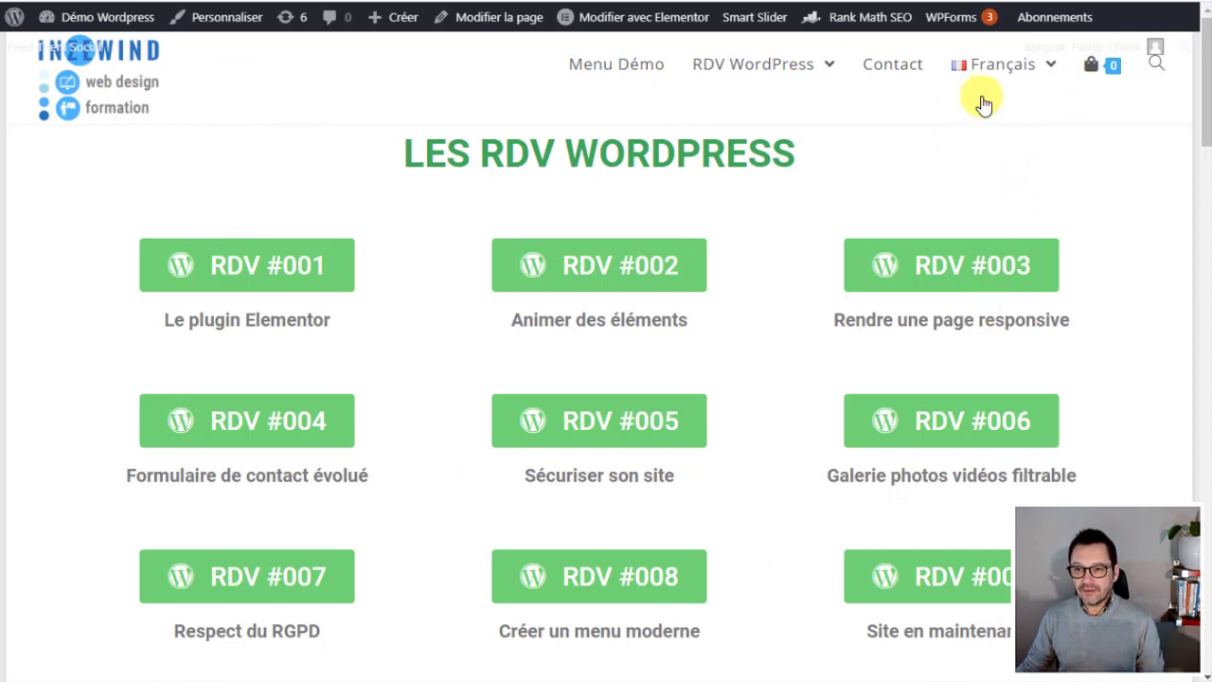
mouse_move(985, 80)
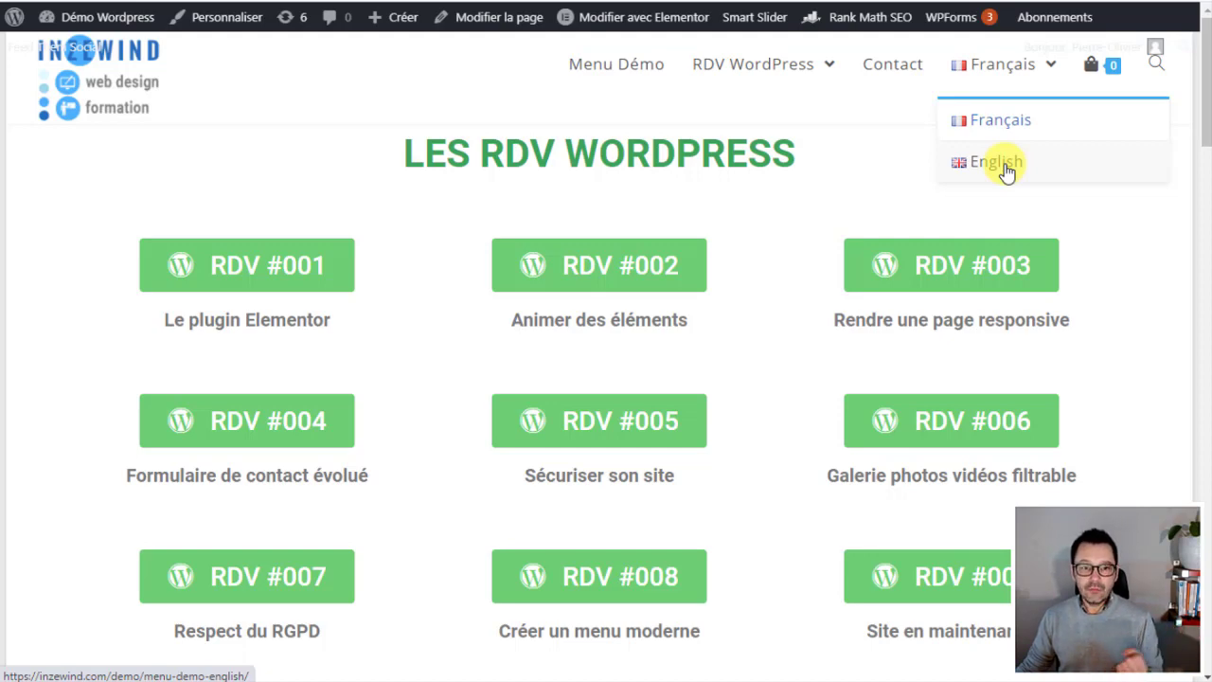
scroll(983, 285, down, 10)
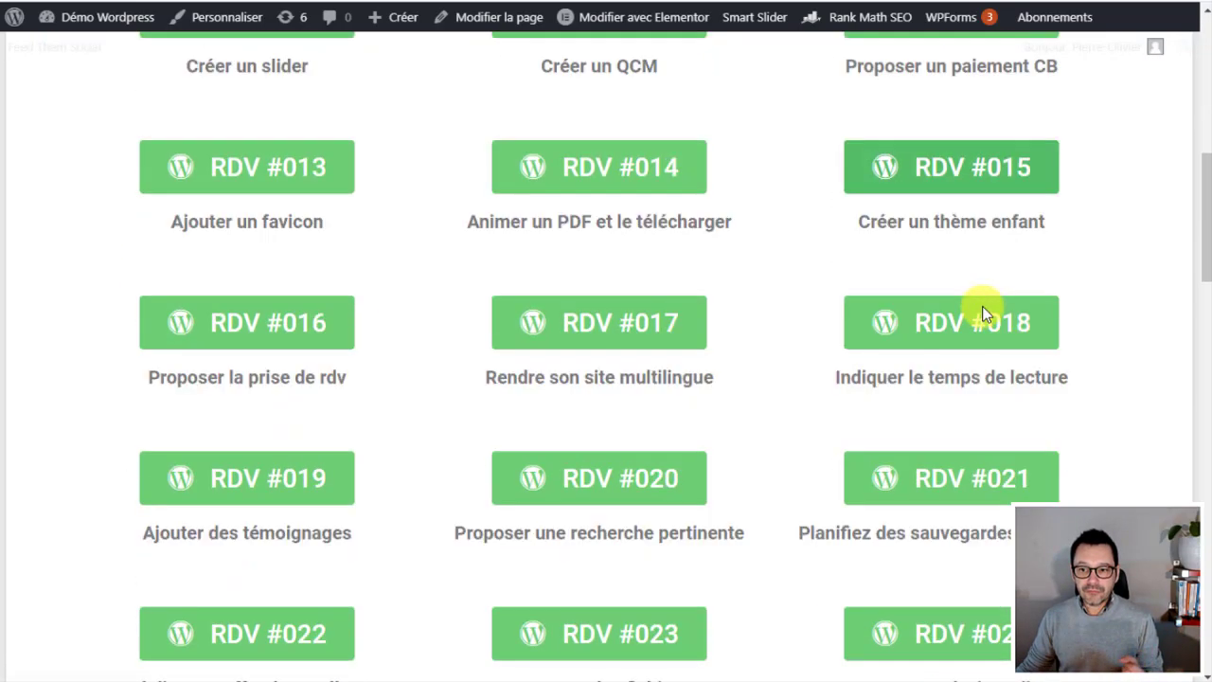
scroll(985, 305, down, 12)
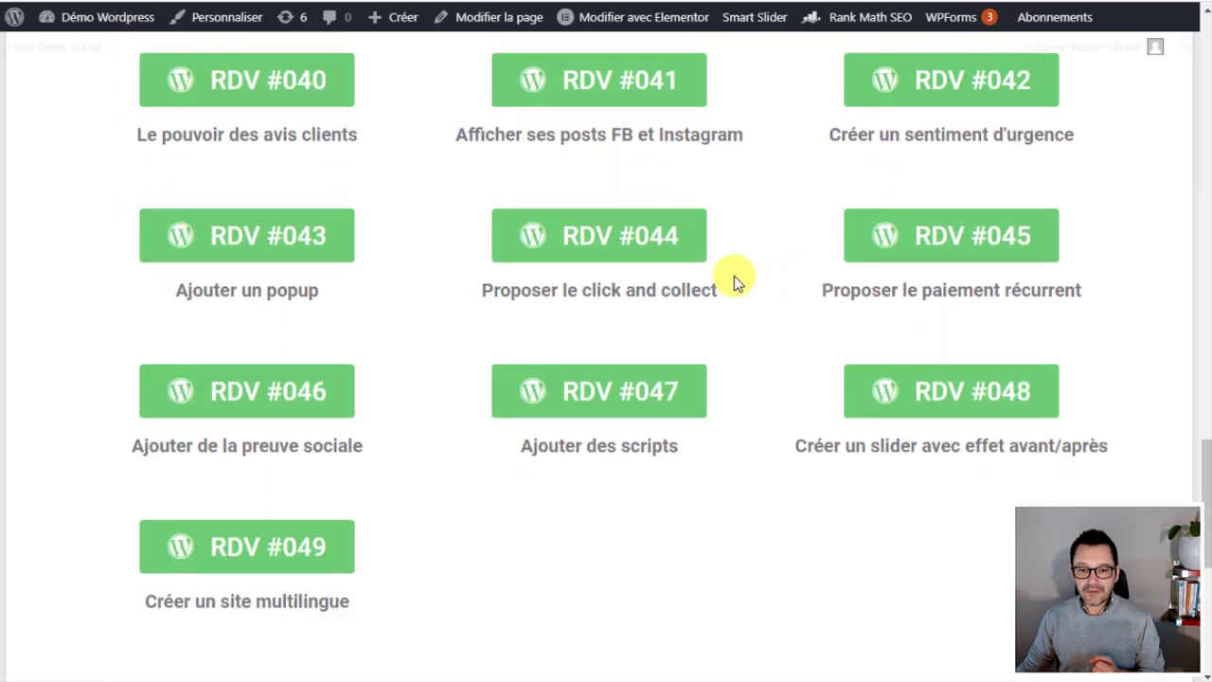
click(207, 382)
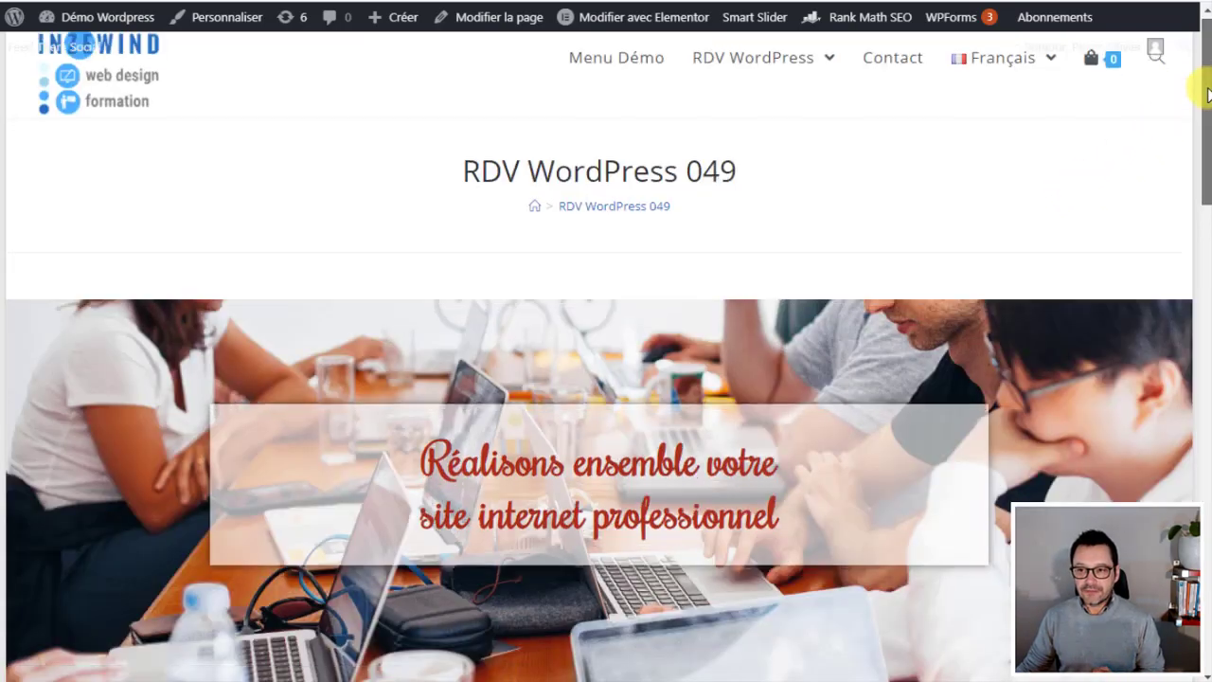
mouse_move(1202, 86)
mouse_down()
mouse_move(1209, 459)
mouse_move(1208, 66)
mouse_up()
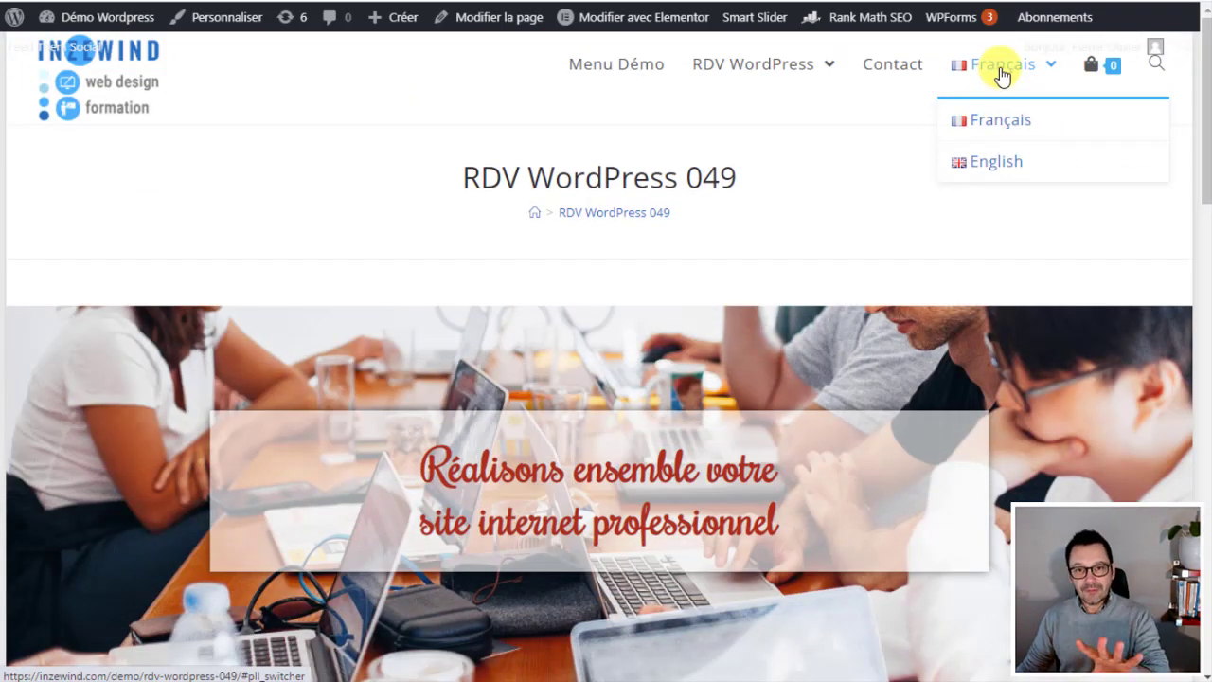
click(1059, 165)
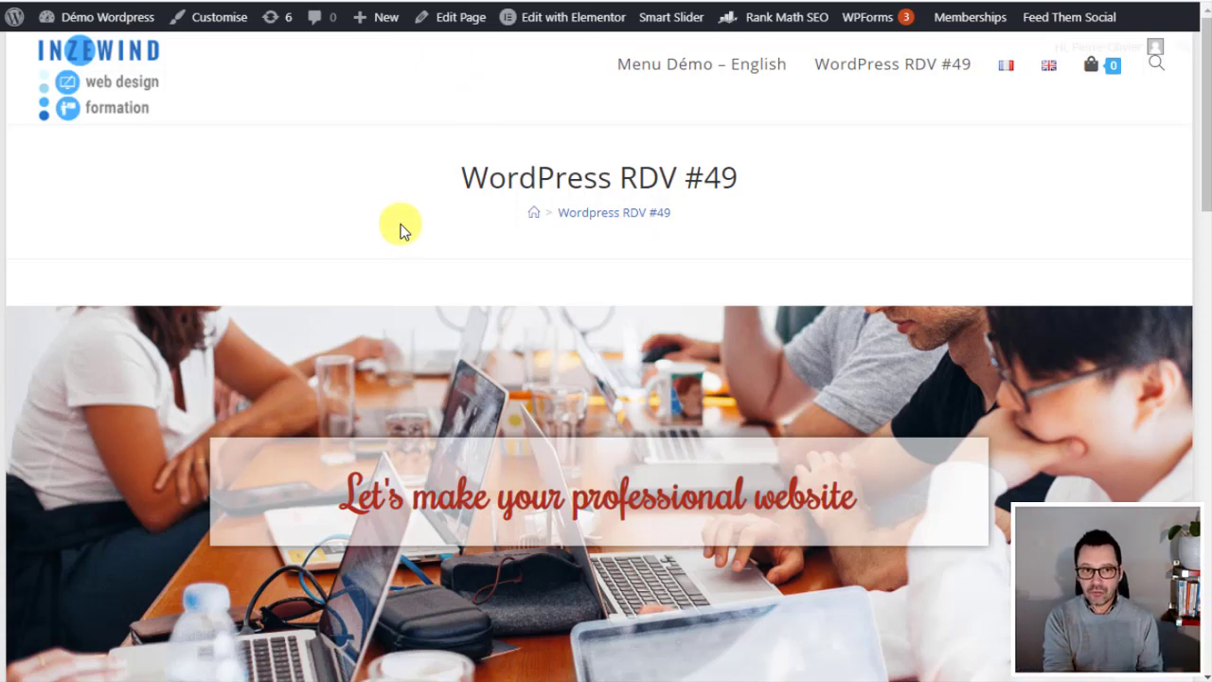
Examine the translated WordPress RDV #49 page from header to footer, and switch back to French with the flag in the navigation menu.
scroll(513, 266, down, 3)
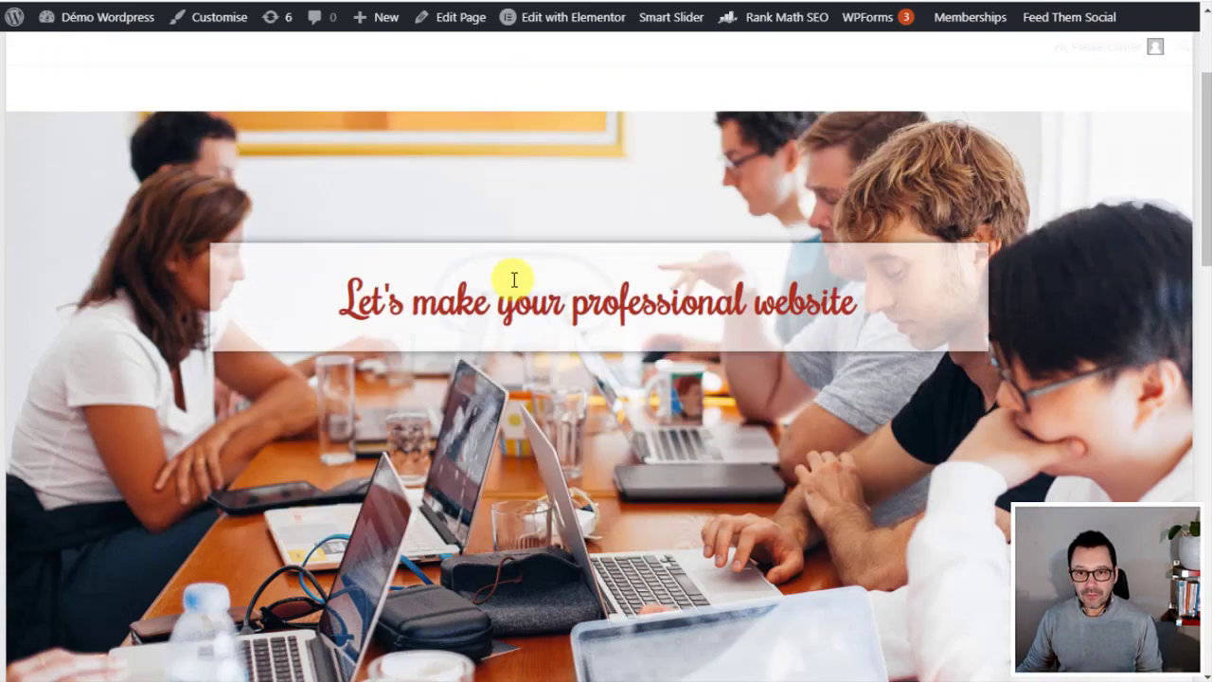
scroll(514, 274, down, 8)
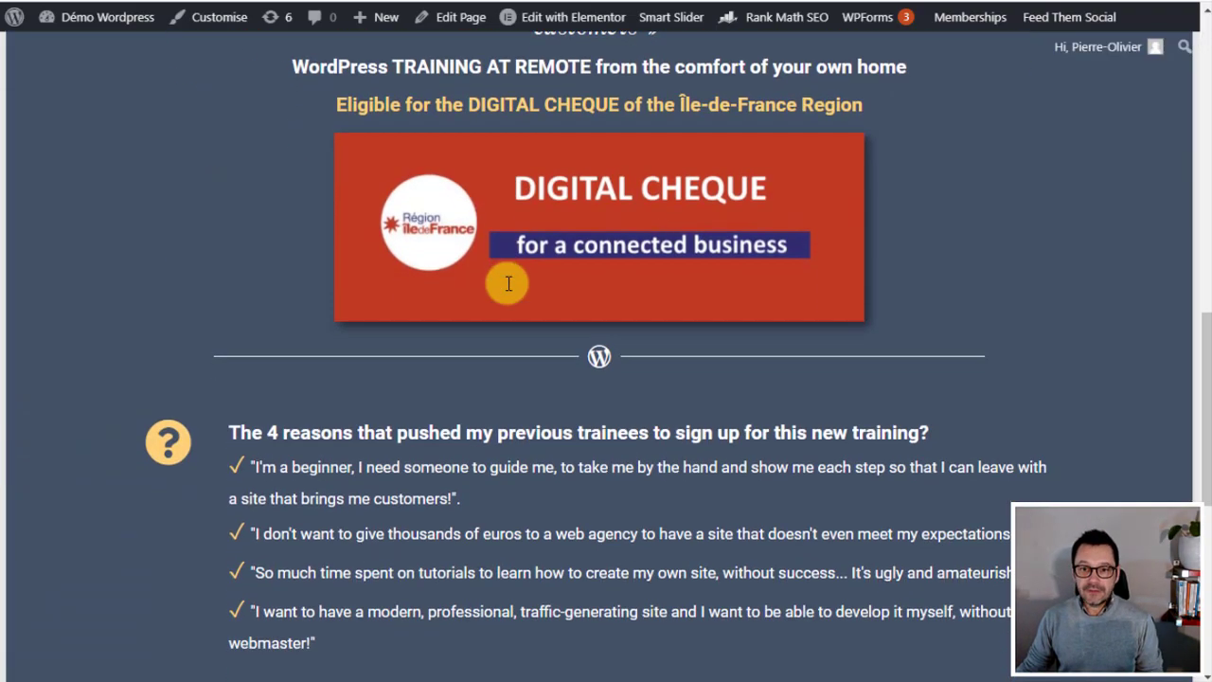
scroll(679, 330, down, 3)
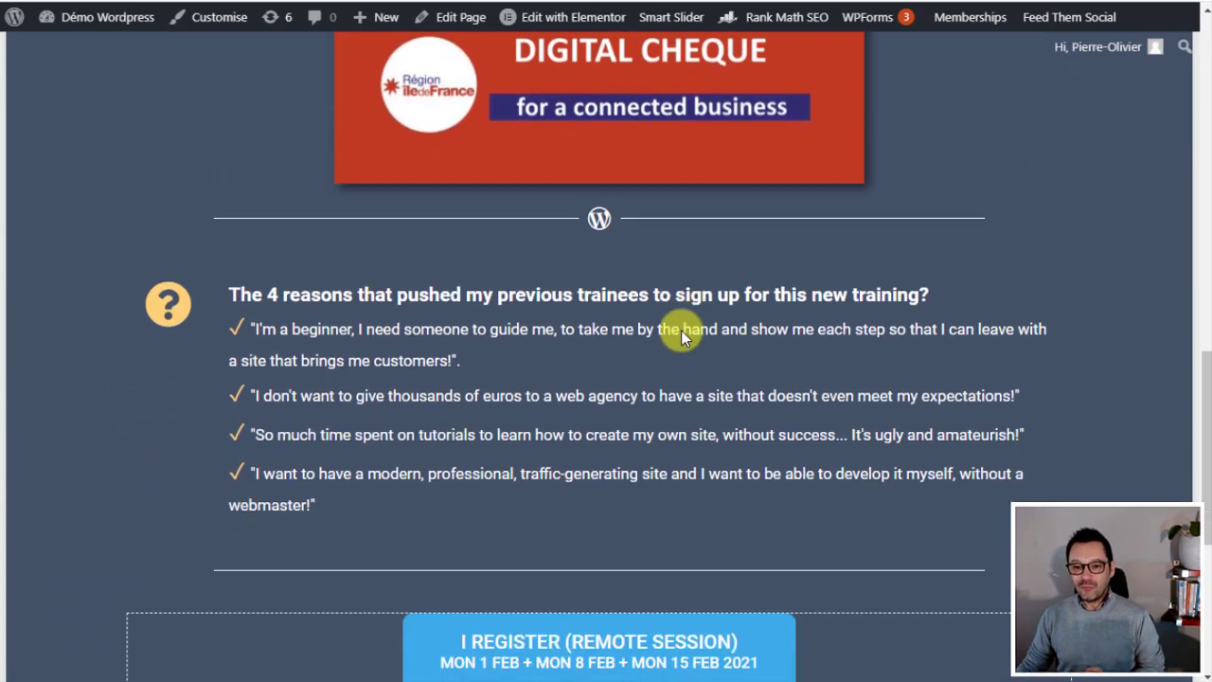
scroll(681, 330, down, 4)
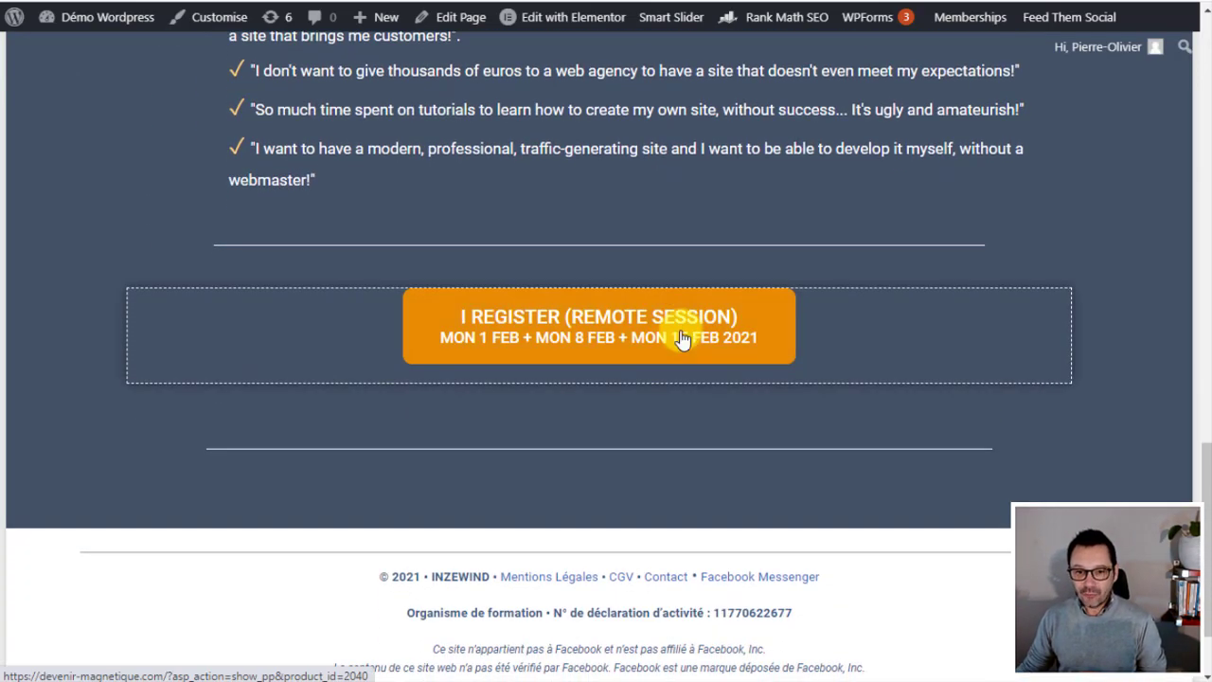
scroll(679, 330, down, 2)
scroll(679, 330, up, 3)
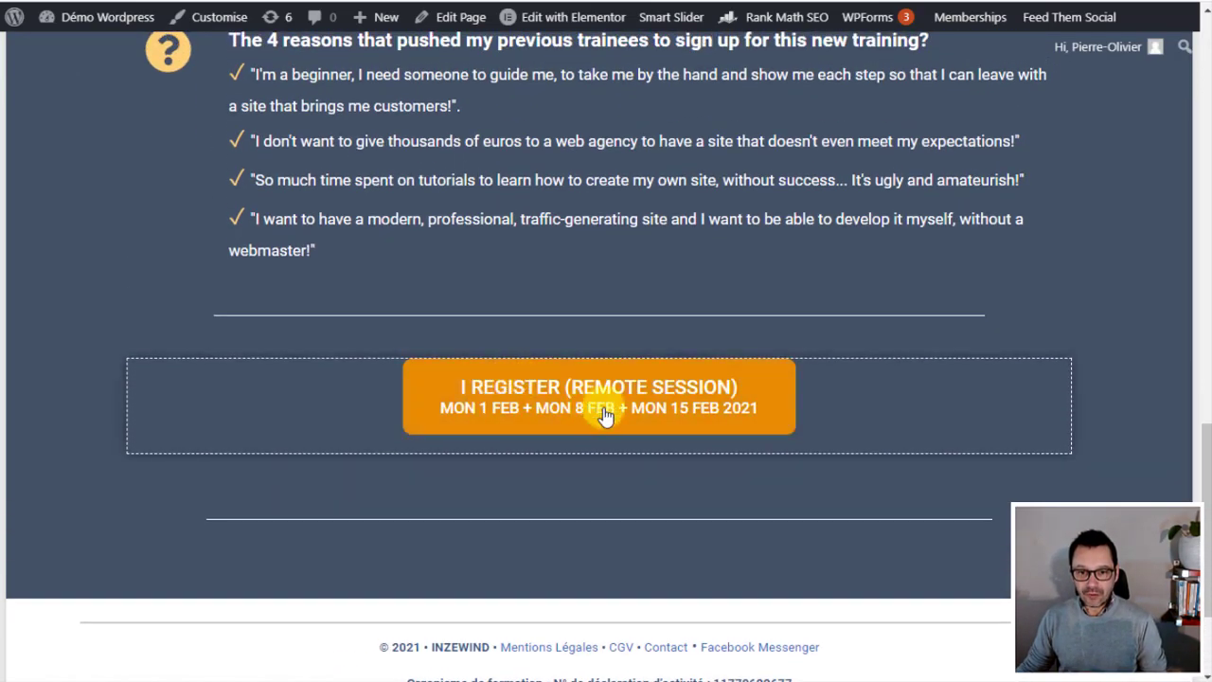
scroll(622, 408, up, 2)
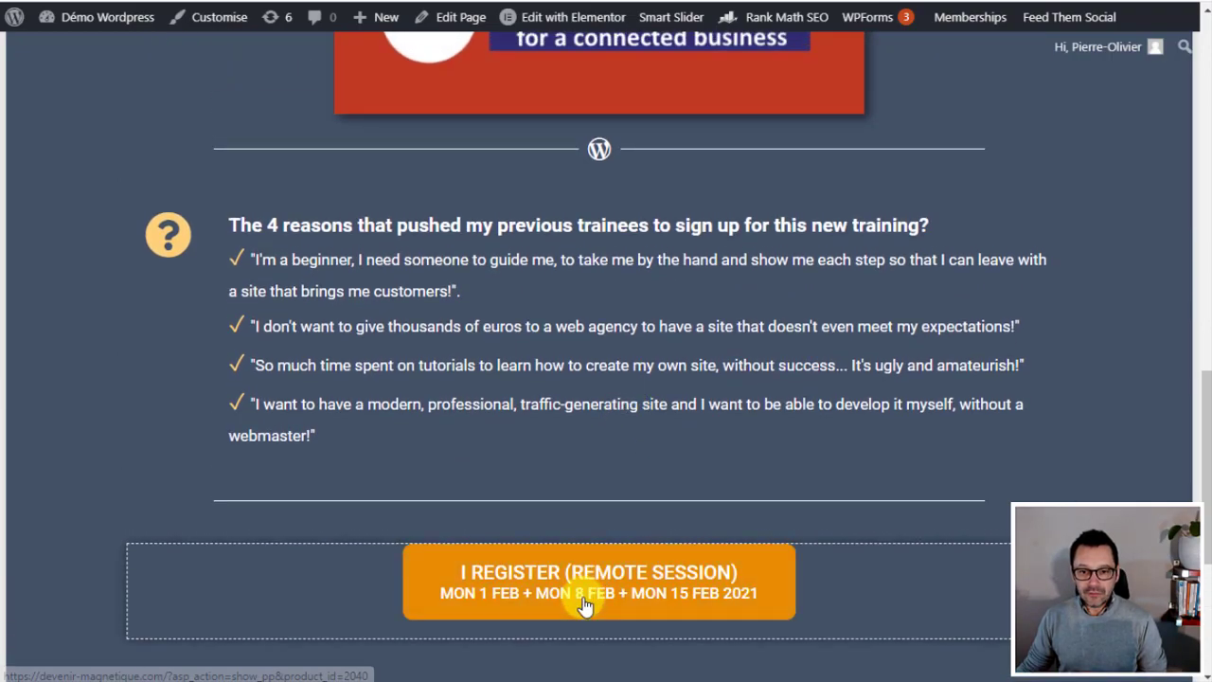
scroll(595, 485, up, 7)
scroll(597, 487, up, 4)
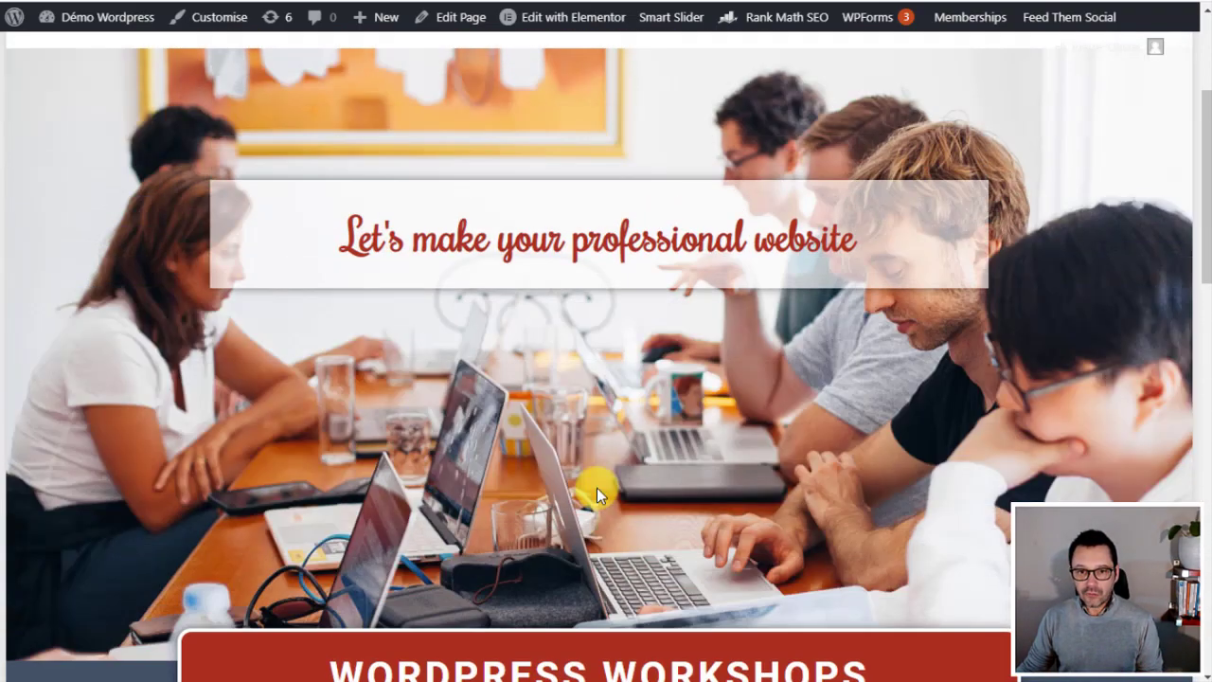
scroll(597, 488, up, 3)
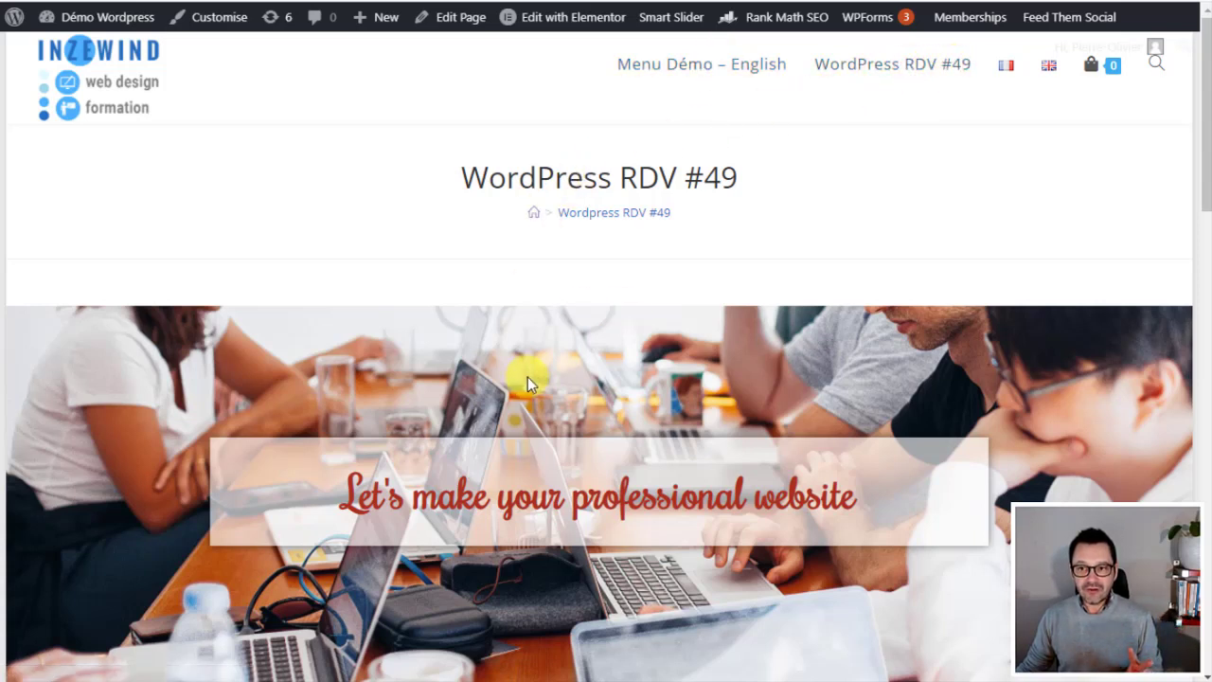
click(1007, 71)
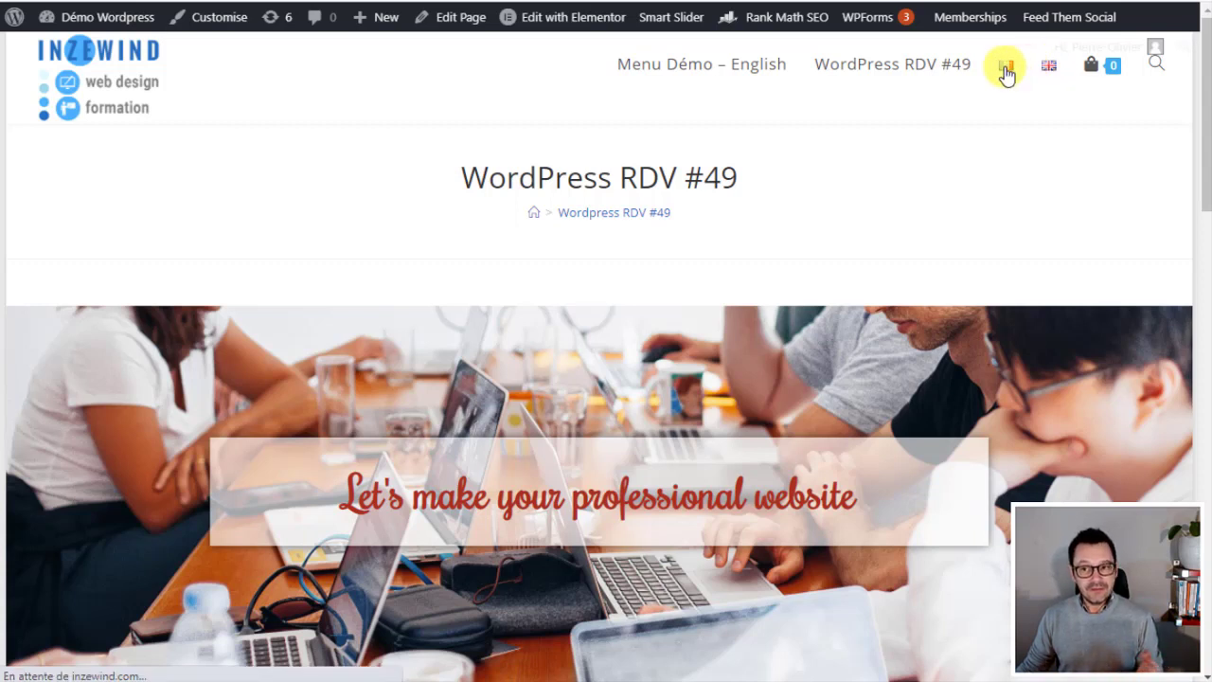